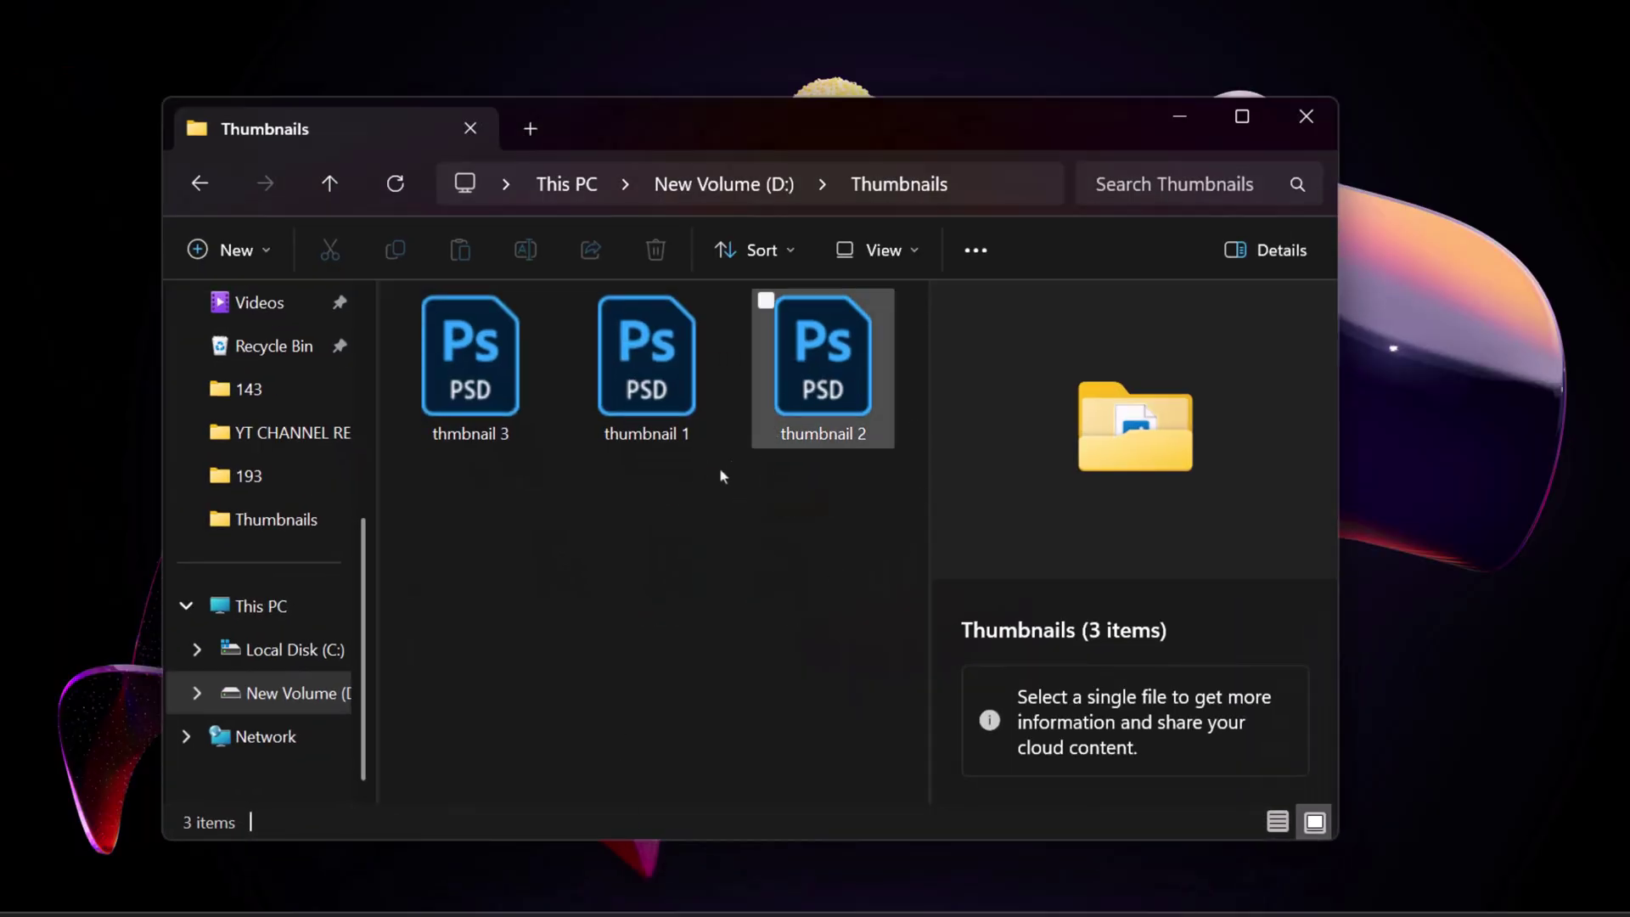
- Permanently delete the three PSD thumbnails from the Thumbnails folder with Shift+Delete
{"action": "left_click_drag", "start_coordinate": [858, 510], "coordinate": [445, 401]}
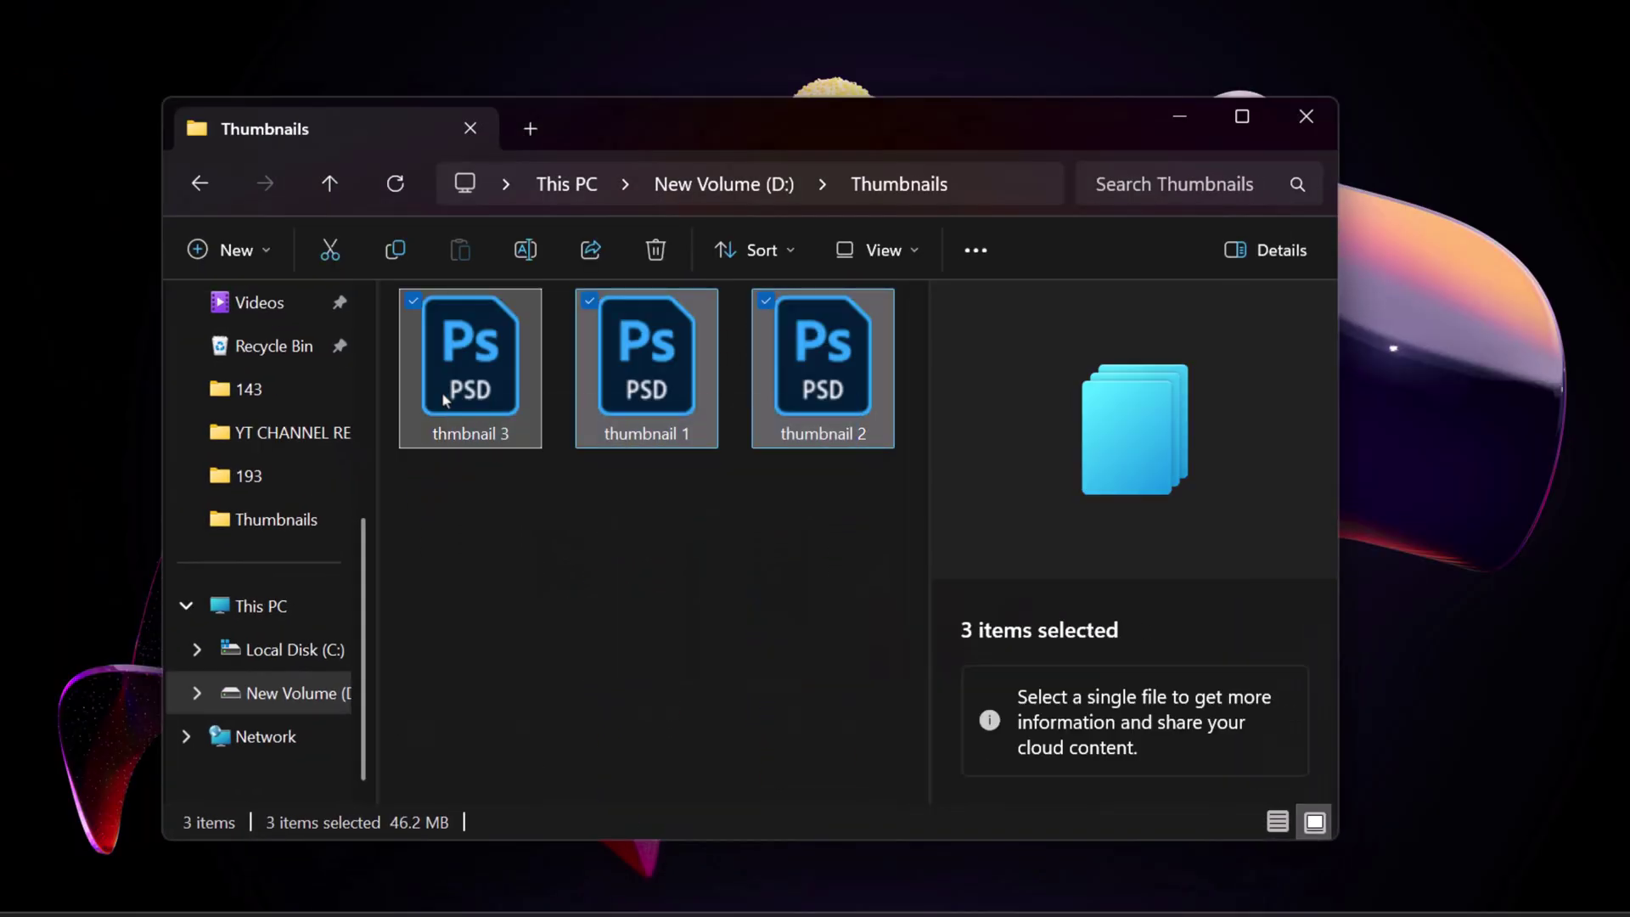
{"action": "key", "text": "shift+Delete"}
{"action": "key", "text": "Return"}
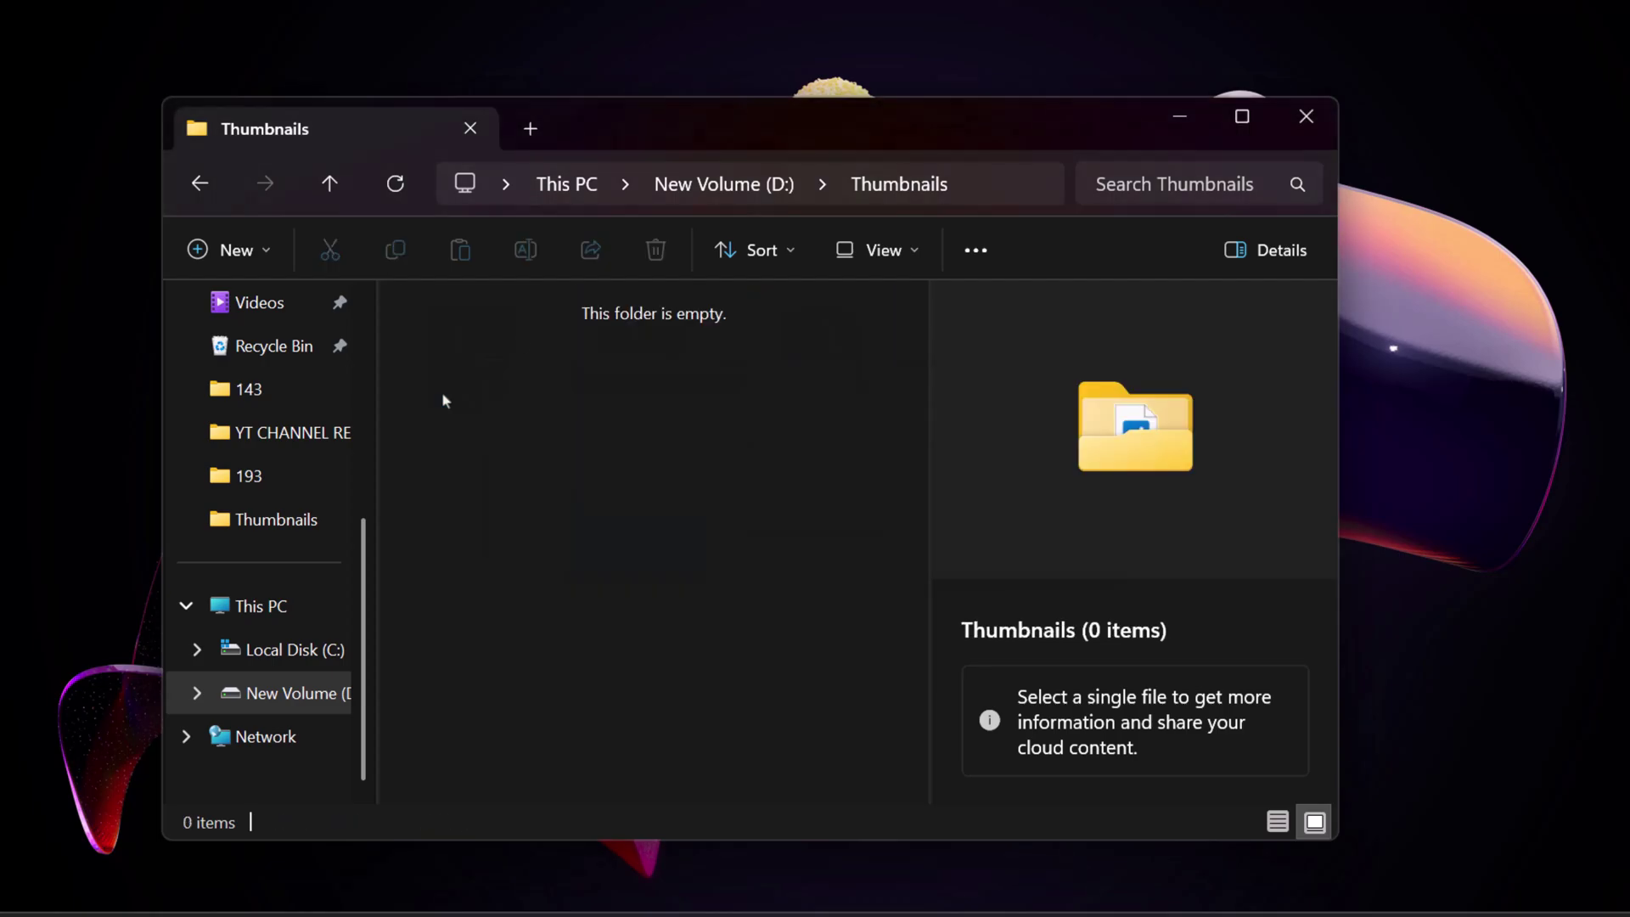
{"action": "left_click", "coordinate": [1314, 121]}
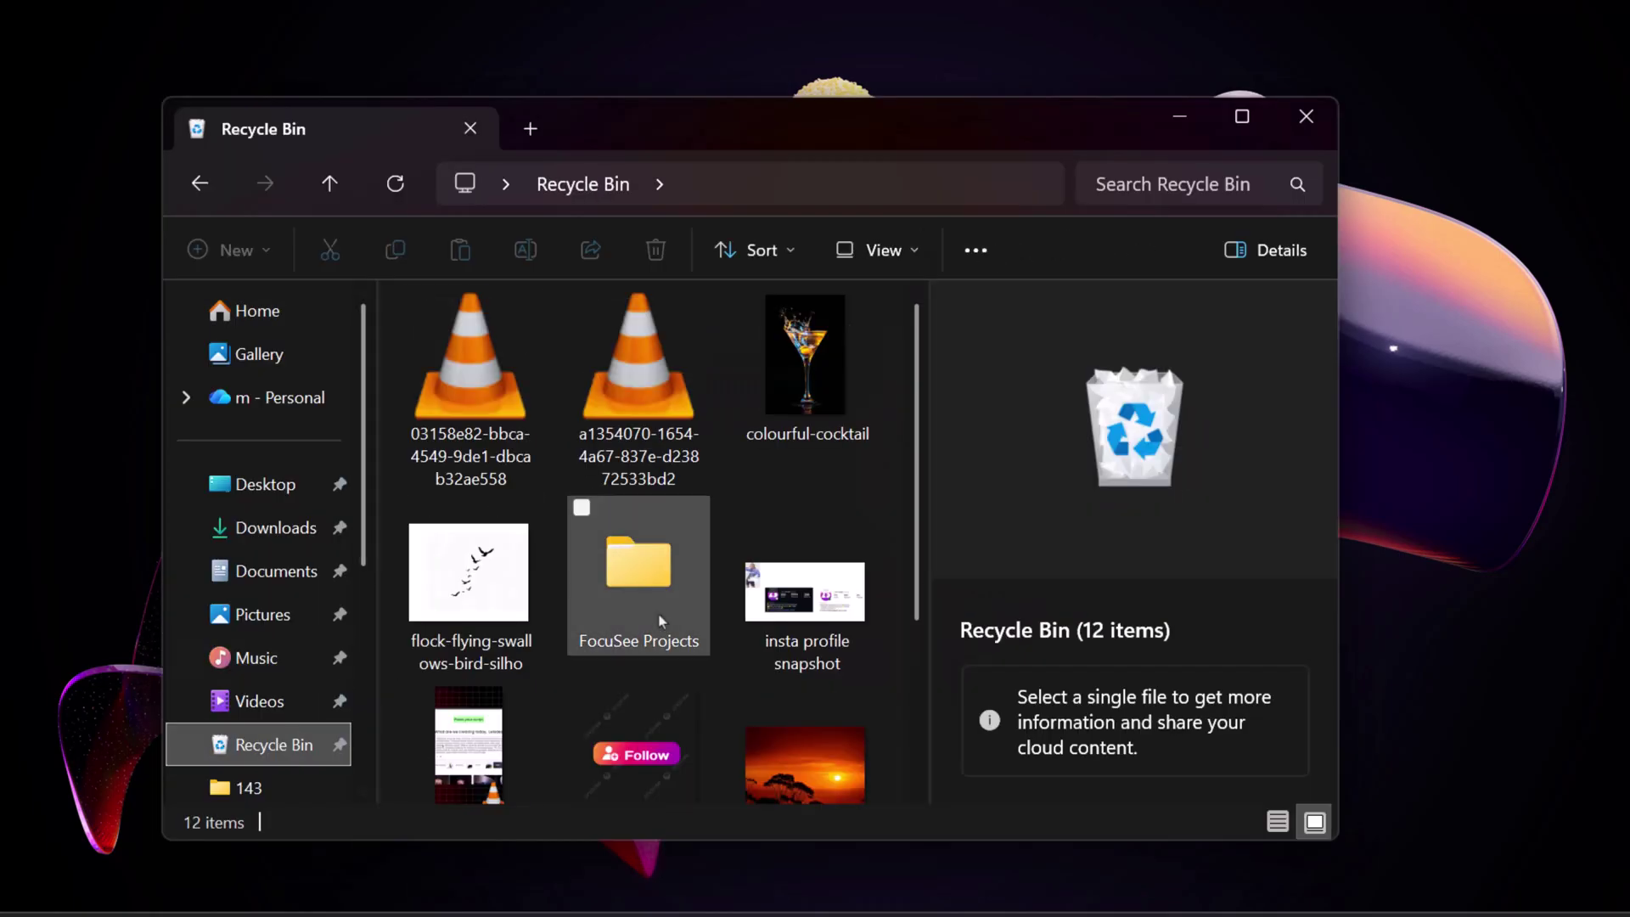
- Empty the Recycle Bin by permanently deleting all 12 items in it
{"action": "scroll", "coordinate": [563, 583], "scroll_direction": "down", "scroll_amount": 2}
{"action": "scroll", "coordinate": [562, 582], "scroll_direction": "up", "scroll_amount": 2}
{"action": "key", "text": "ctrl+a"}
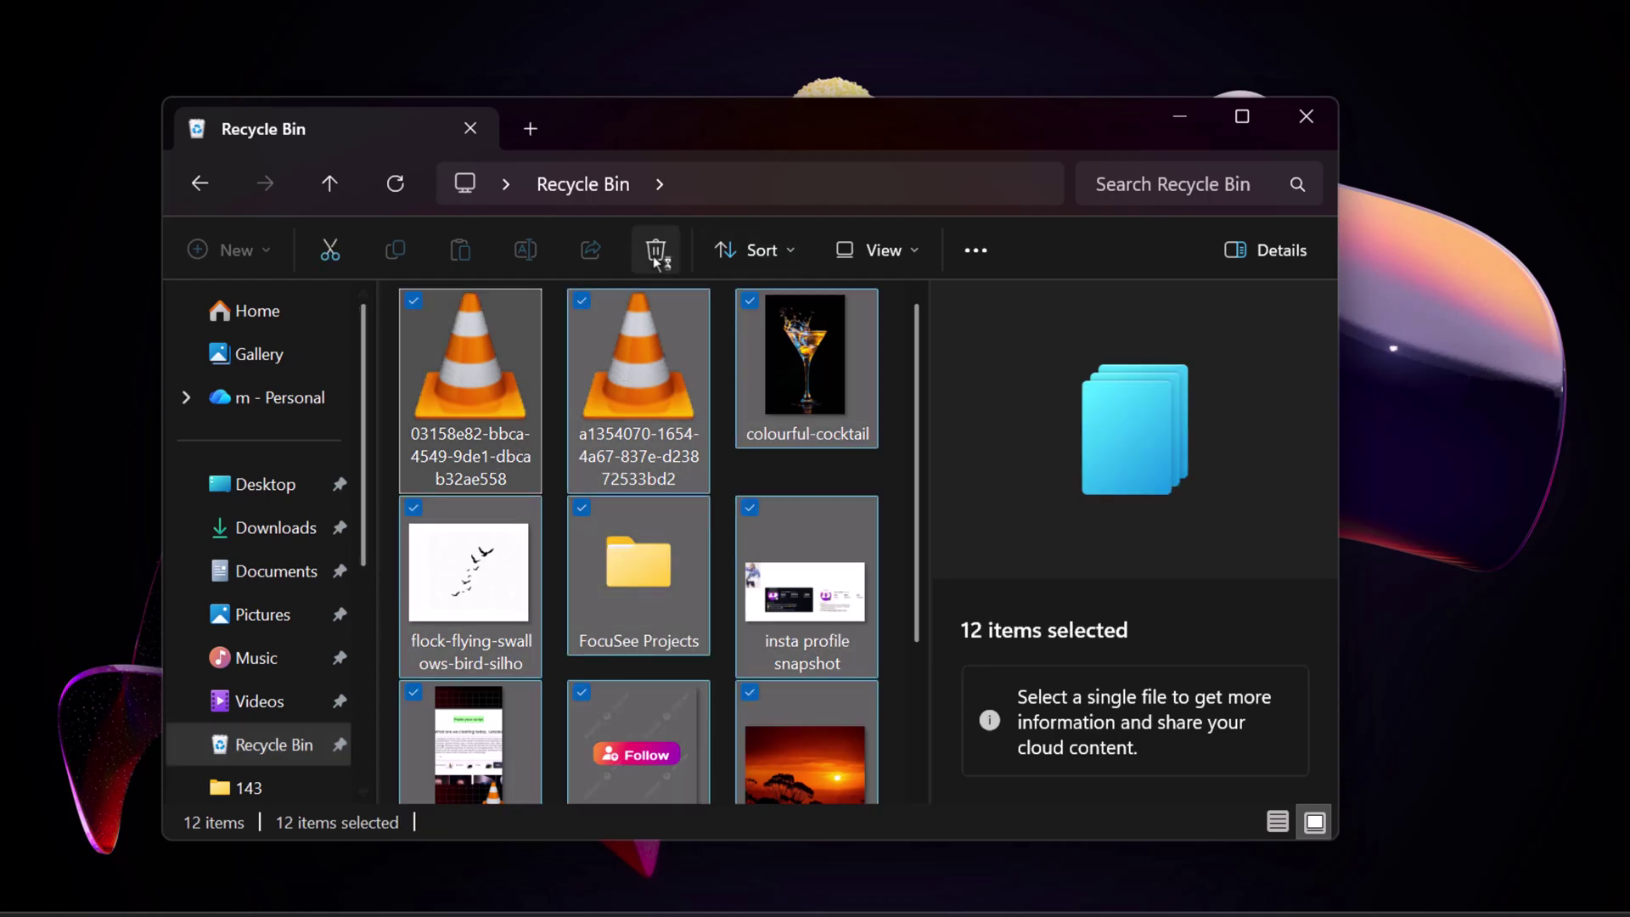
{"action": "left_click", "coordinate": [656, 250]}
{"action": "left_click", "coordinate": [909, 501]}
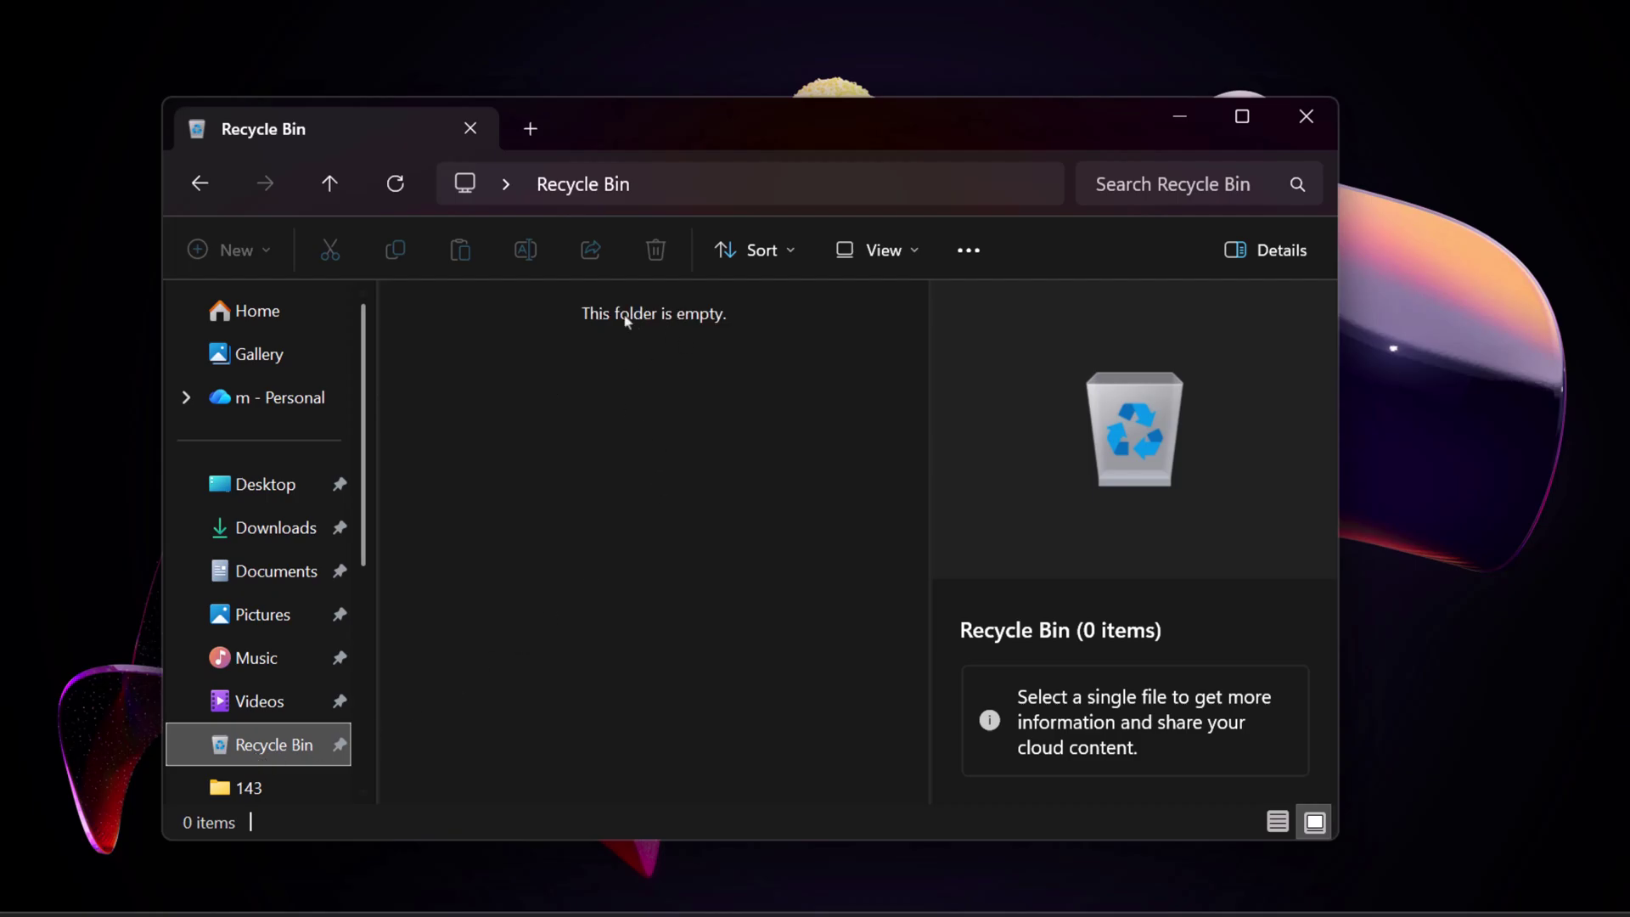
{"action": "left_click_drag", "start_coordinate": [573, 316], "coordinate": [824, 351]}
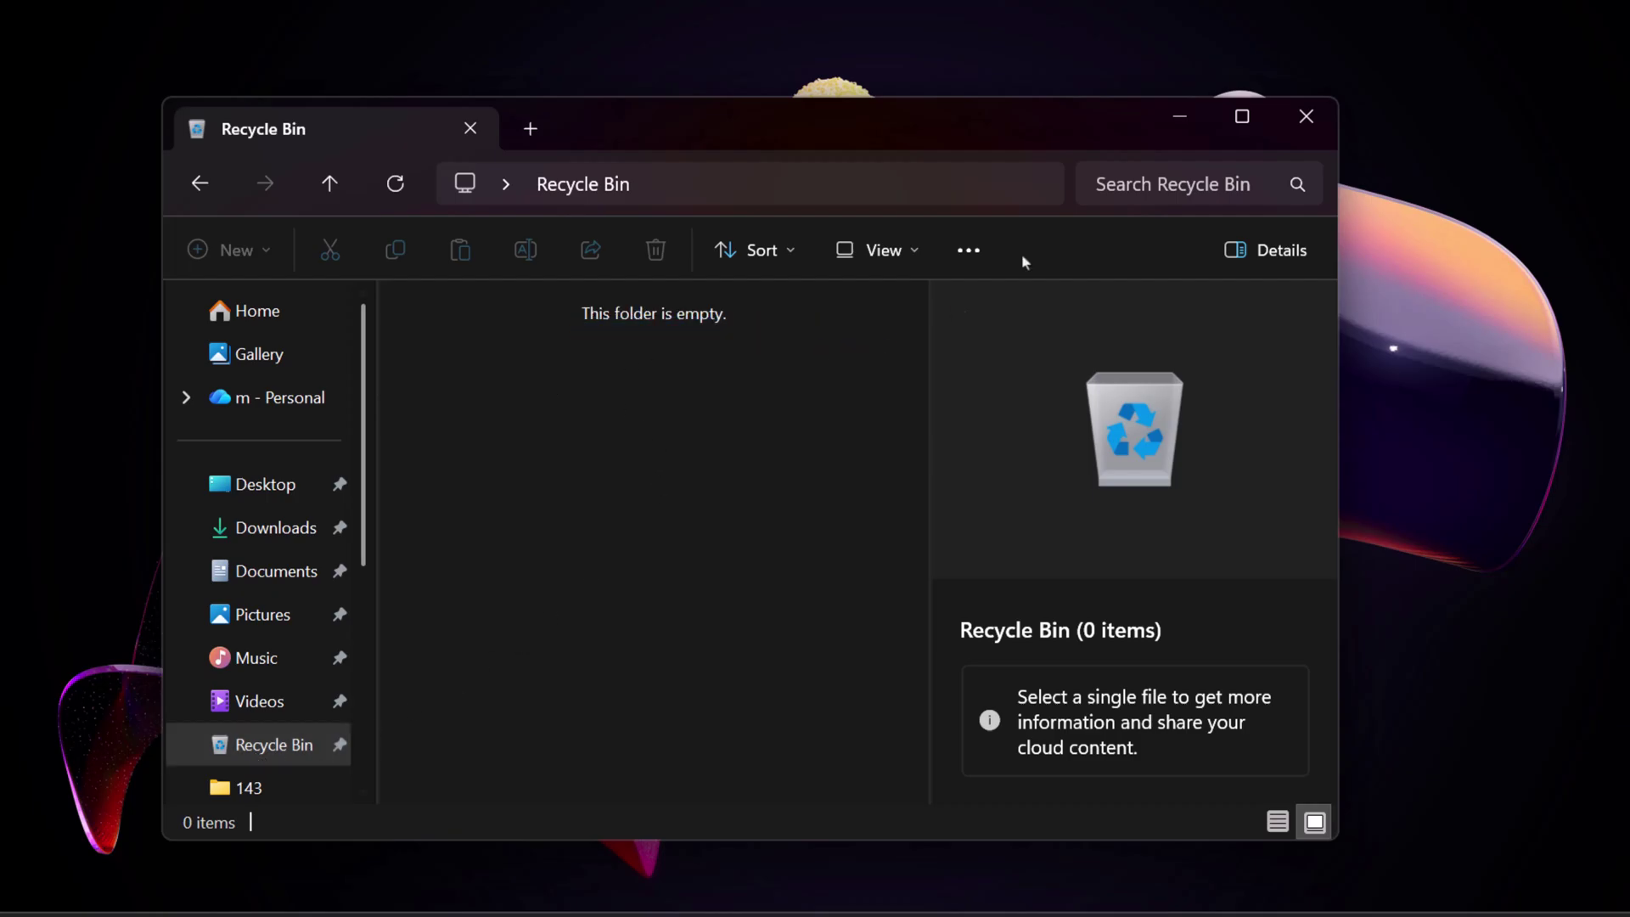
- Search Google for 'wondershare recoverit' and open the official Recoverit website
{"action": "left_click", "coordinate": [1313, 124]}
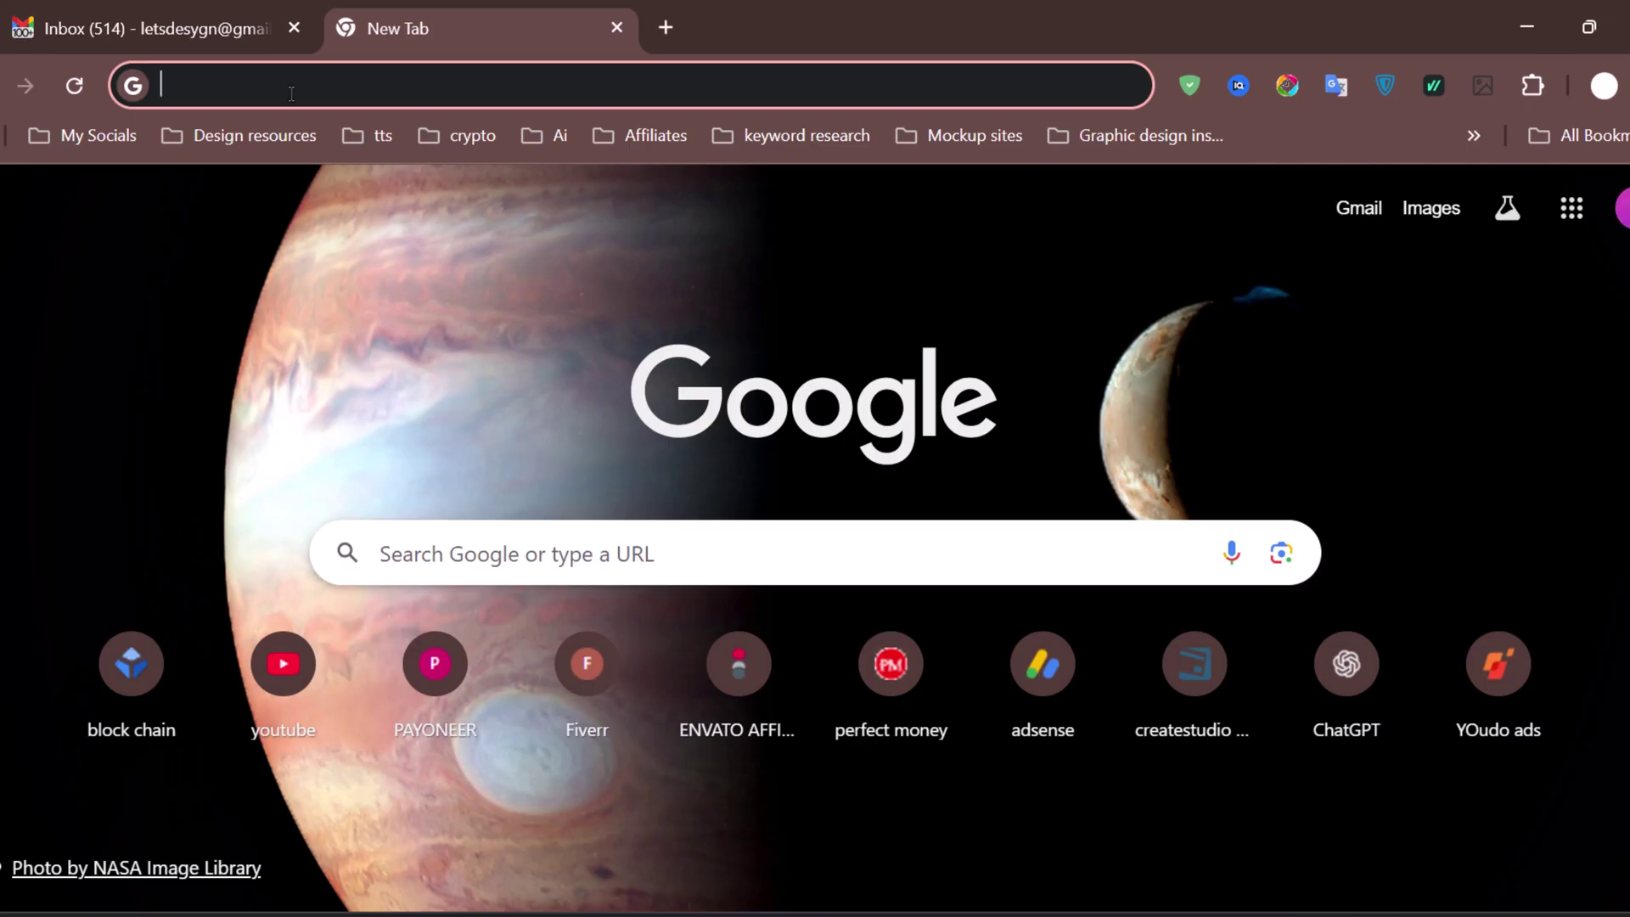
{"action": "type", "text": "wondershare re"}
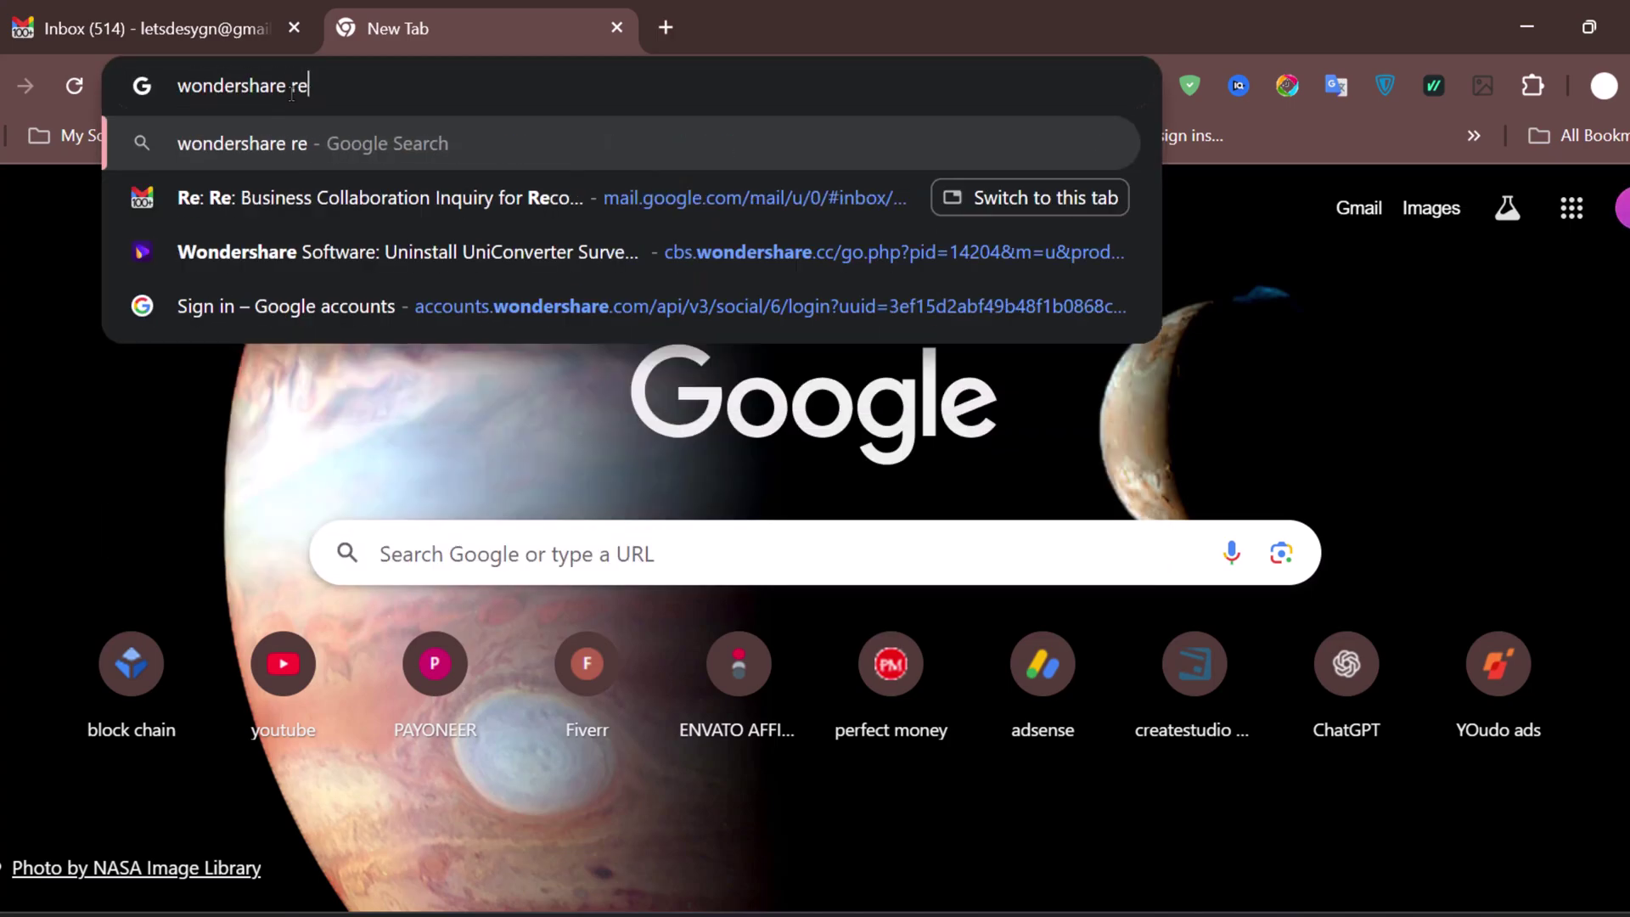
{"action": "type", "text": "coverit"}
{"action": "key", "text": "Return"}
{"action": "left_click", "coordinate": [267, 472]}
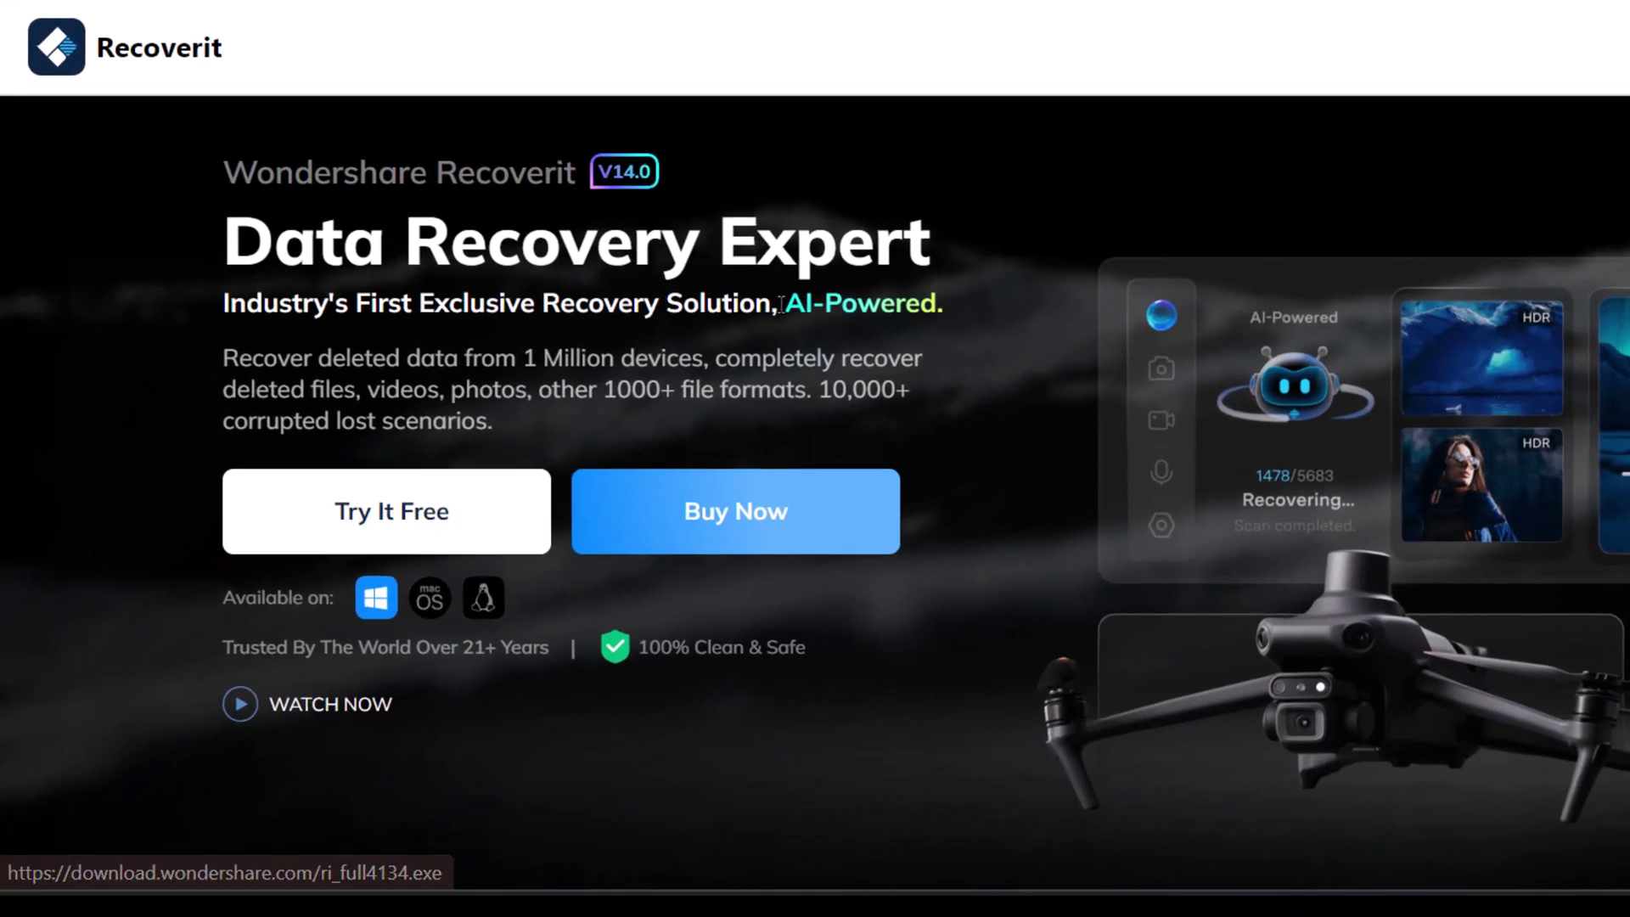
- Read through the Recoverit landing page down to the free Windows trial download
{"action": "left_click_drag", "start_coordinate": [780, 304], "coordinate": [958, 318]}
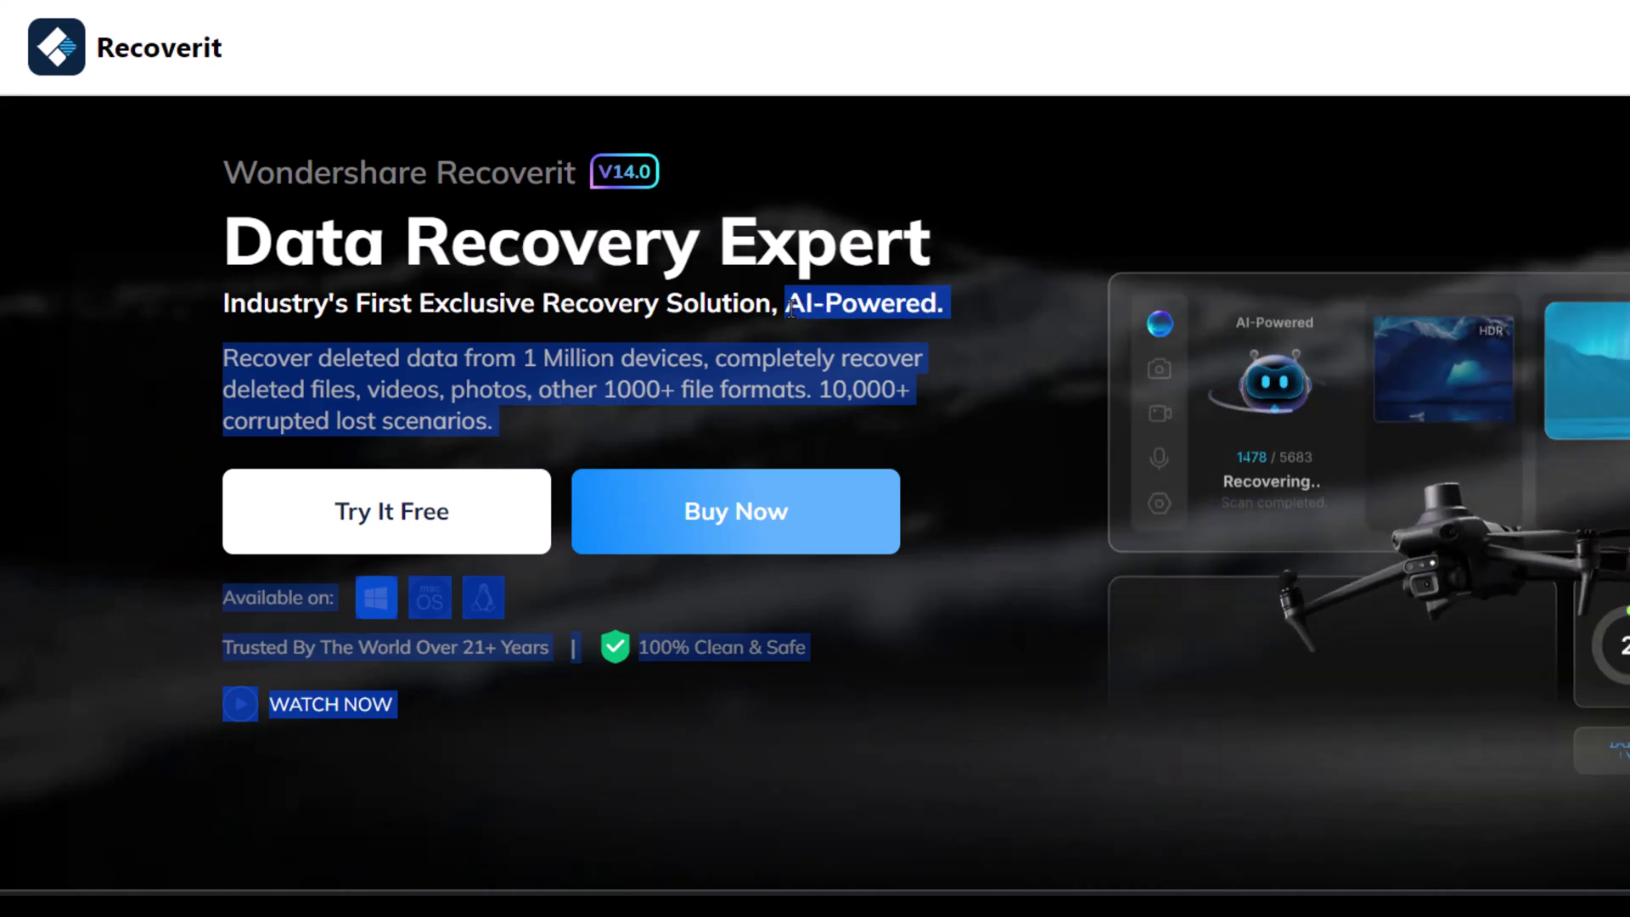
{"action": "left_click", "coordinate": [329, 407]}
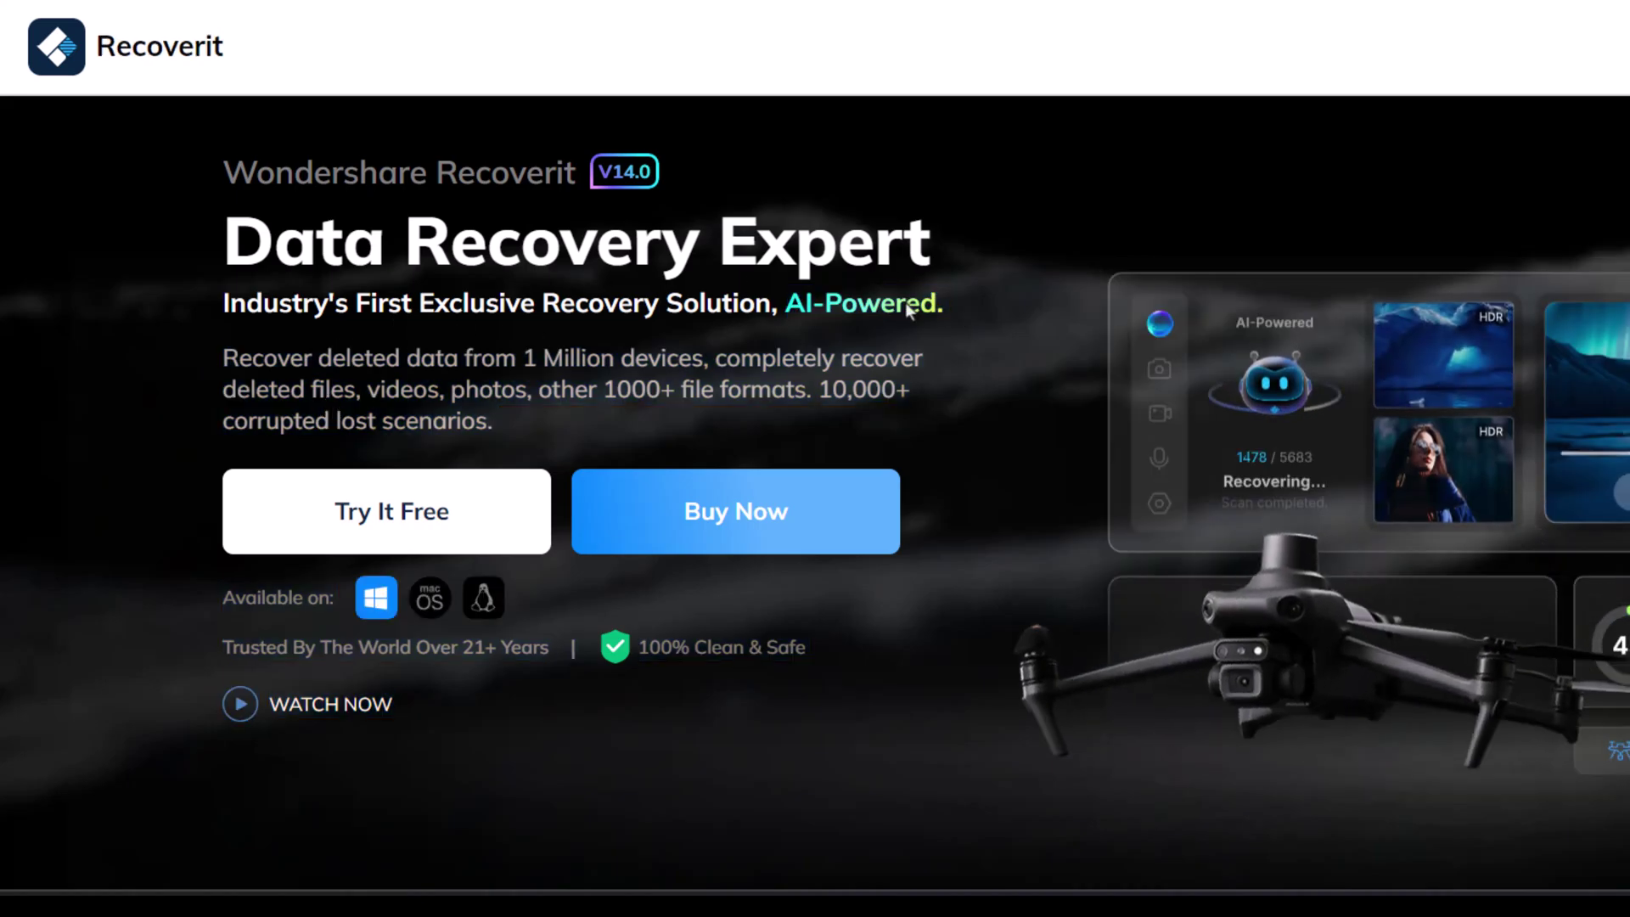
{"action": "scroll", "coordinate": [866, 491], "scroll_direction": "down", "scroll_amount": 10}
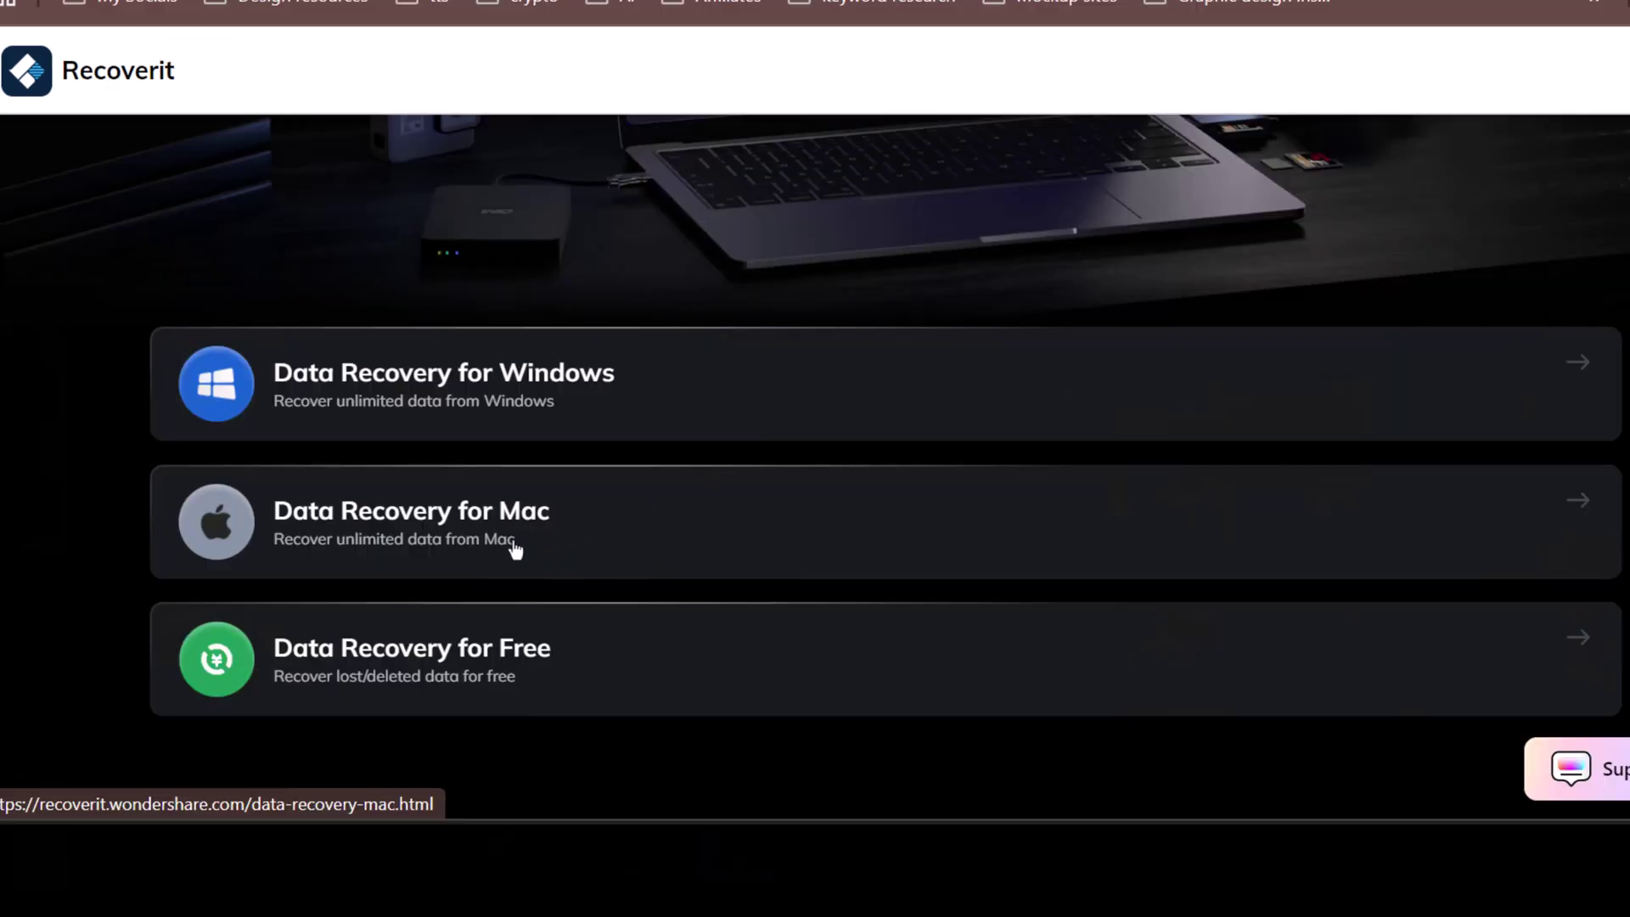
{"action": "scroll", "coordinate": [515, 550], "scroll_direction": "down", "scroll_amount": 1}
{"action": "scroll", "coordinate": [515, 550], "scroll_direction": "down", "scroll_amount": 15}
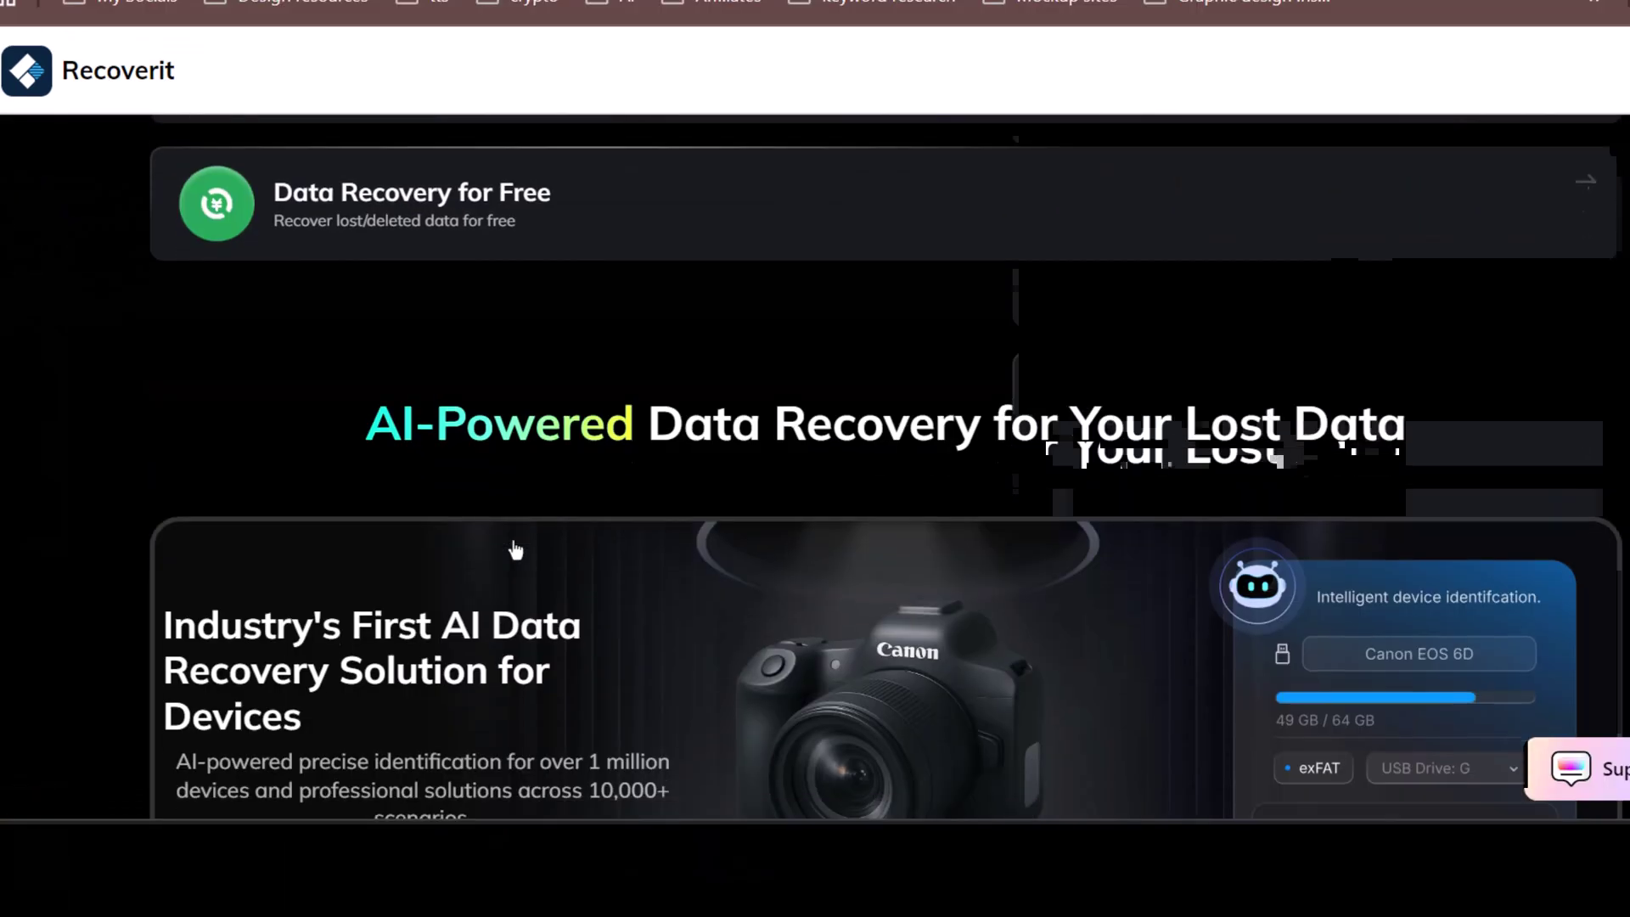
{"action": "scroll", "coordinate": [975, 569], "scroll_direction": "down", "scroll_amount": 2}
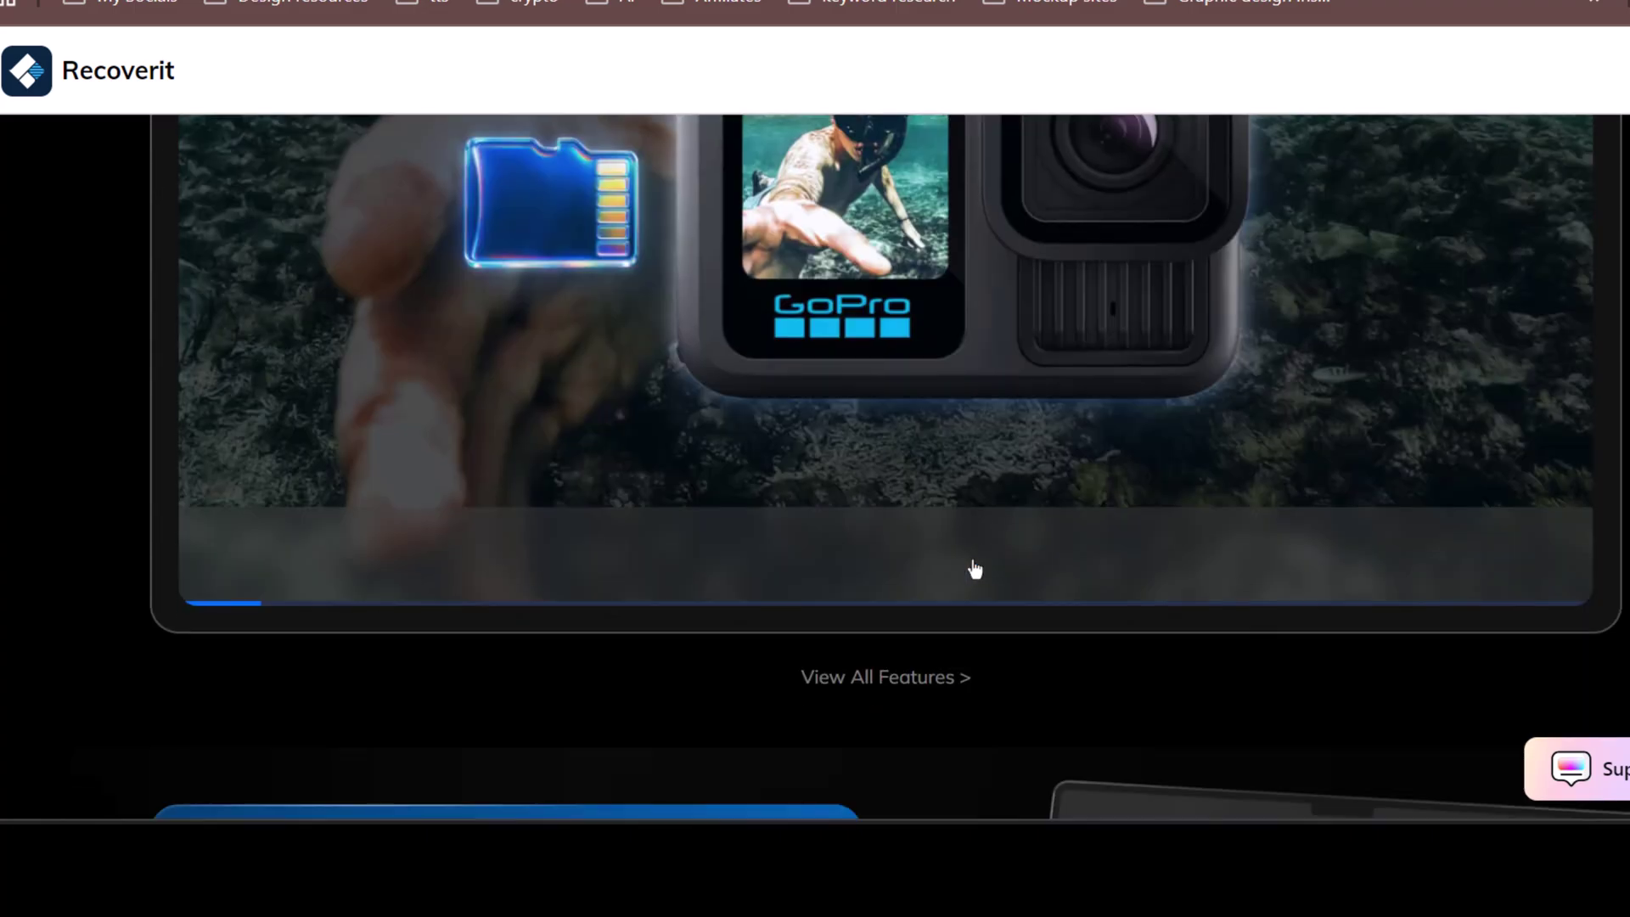
{"action": "scroll", "coordinate": [975, 569], "scroll_direction": "down", "scroll_amount": 4}
{"action": "scroll", "coordinate": [974, 569], "scroll_direction": "down", "scroll_amount": 2}
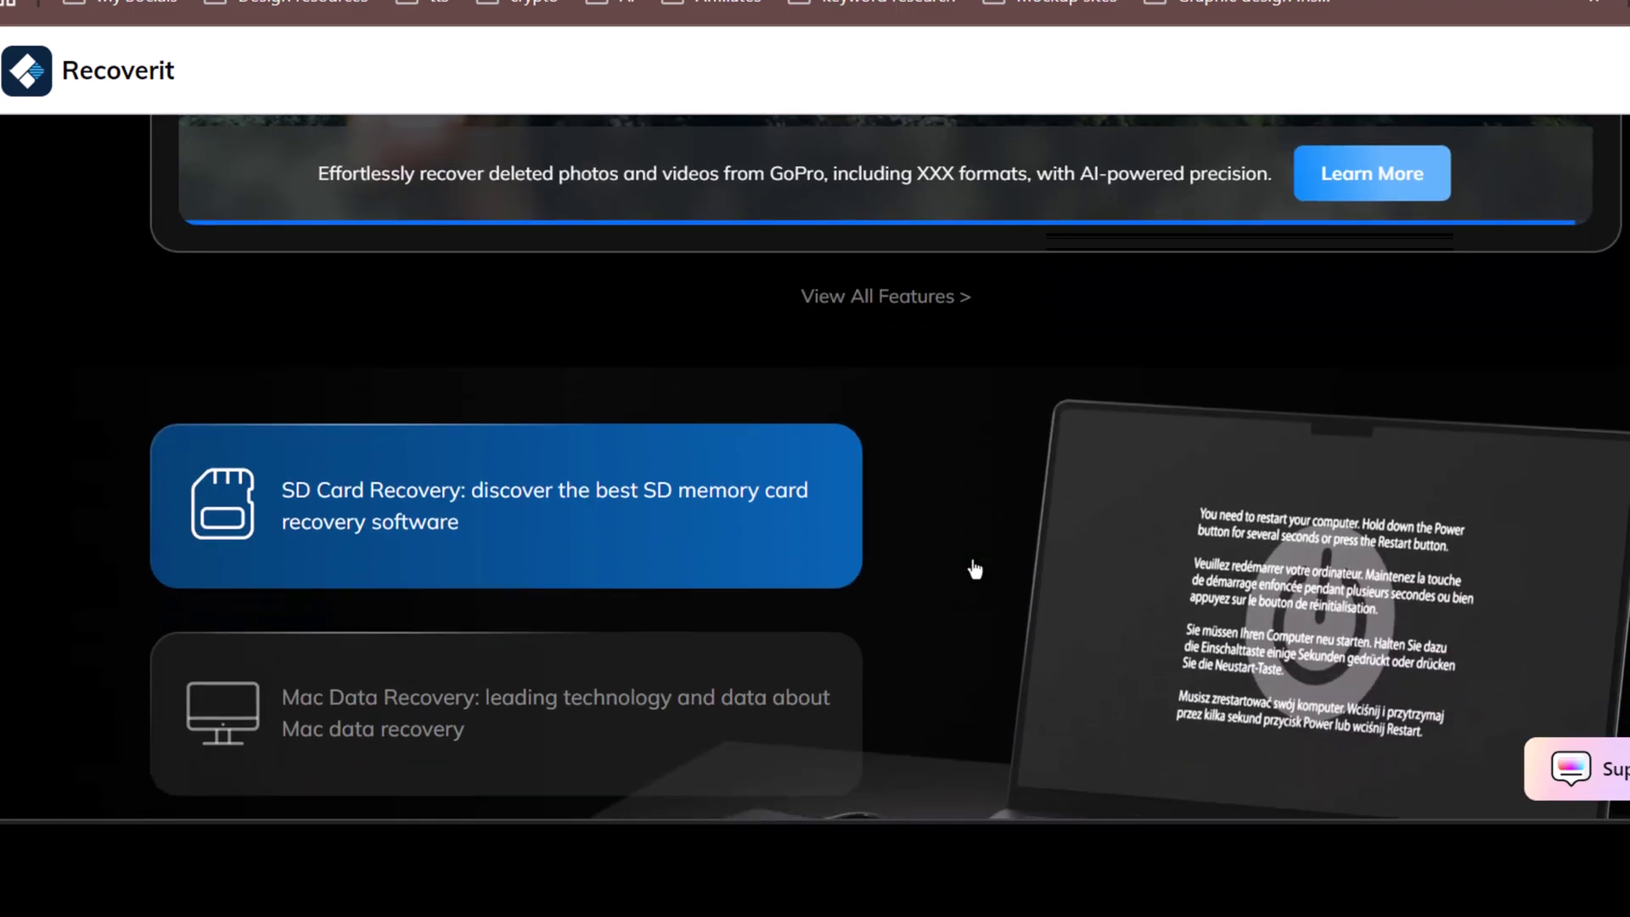
{"action": "scroll", "coordinate": [975, 569], "scroll_direction": "down", "scroll_amount": 4}
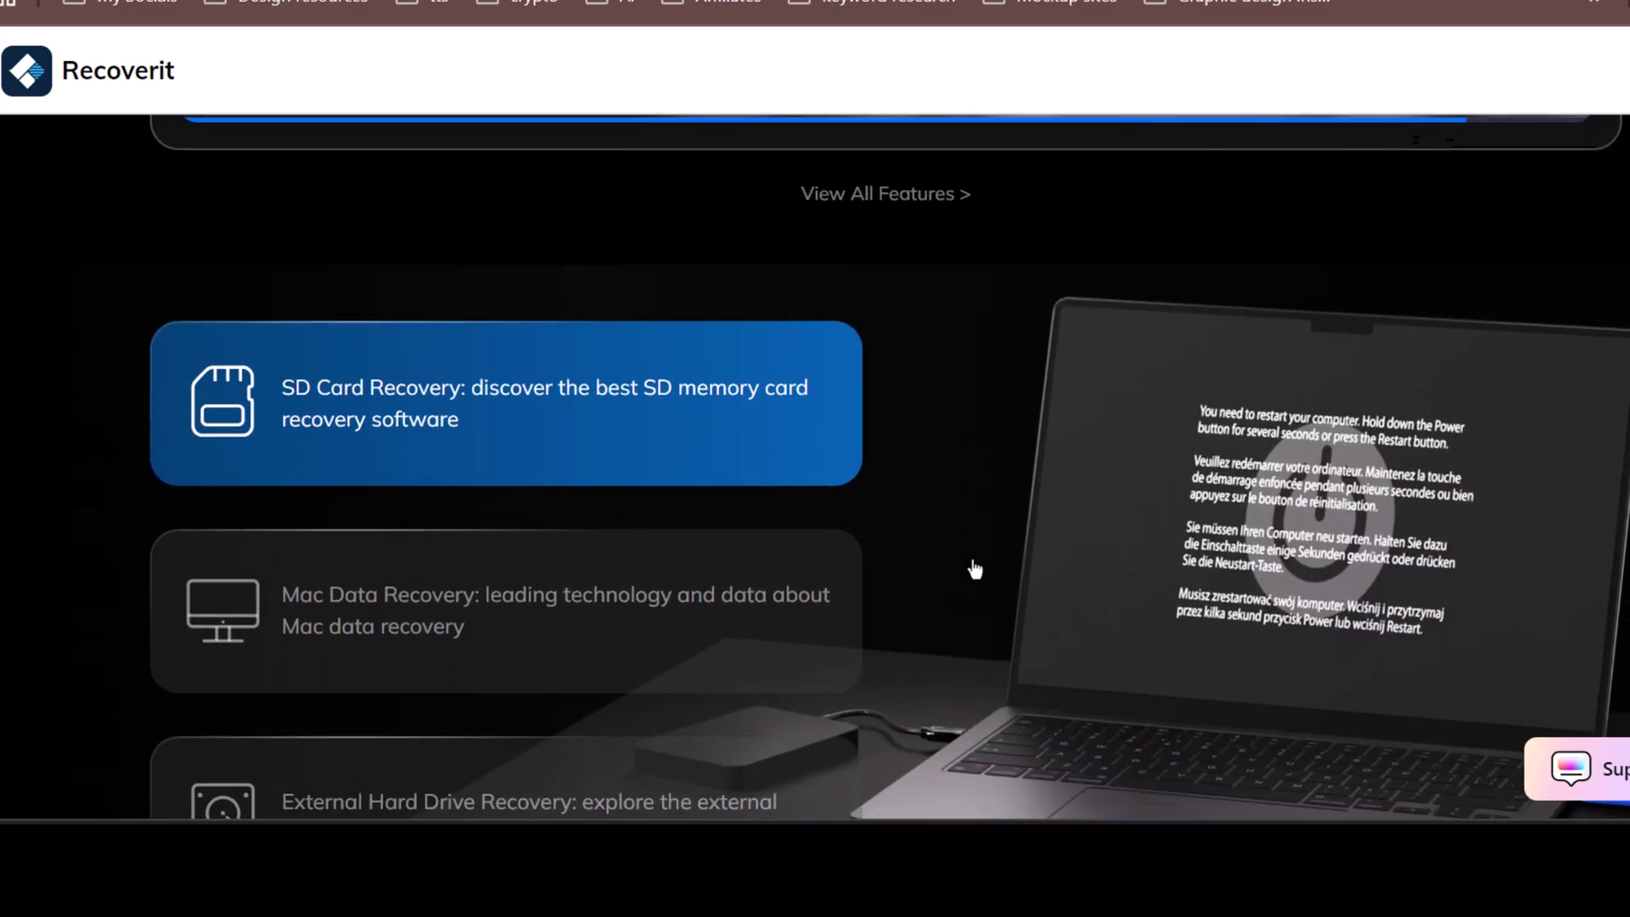
{"action": "scroll", "coordinate": [922, 518], "scroll_direction": "down", "scroll_amount": 5}
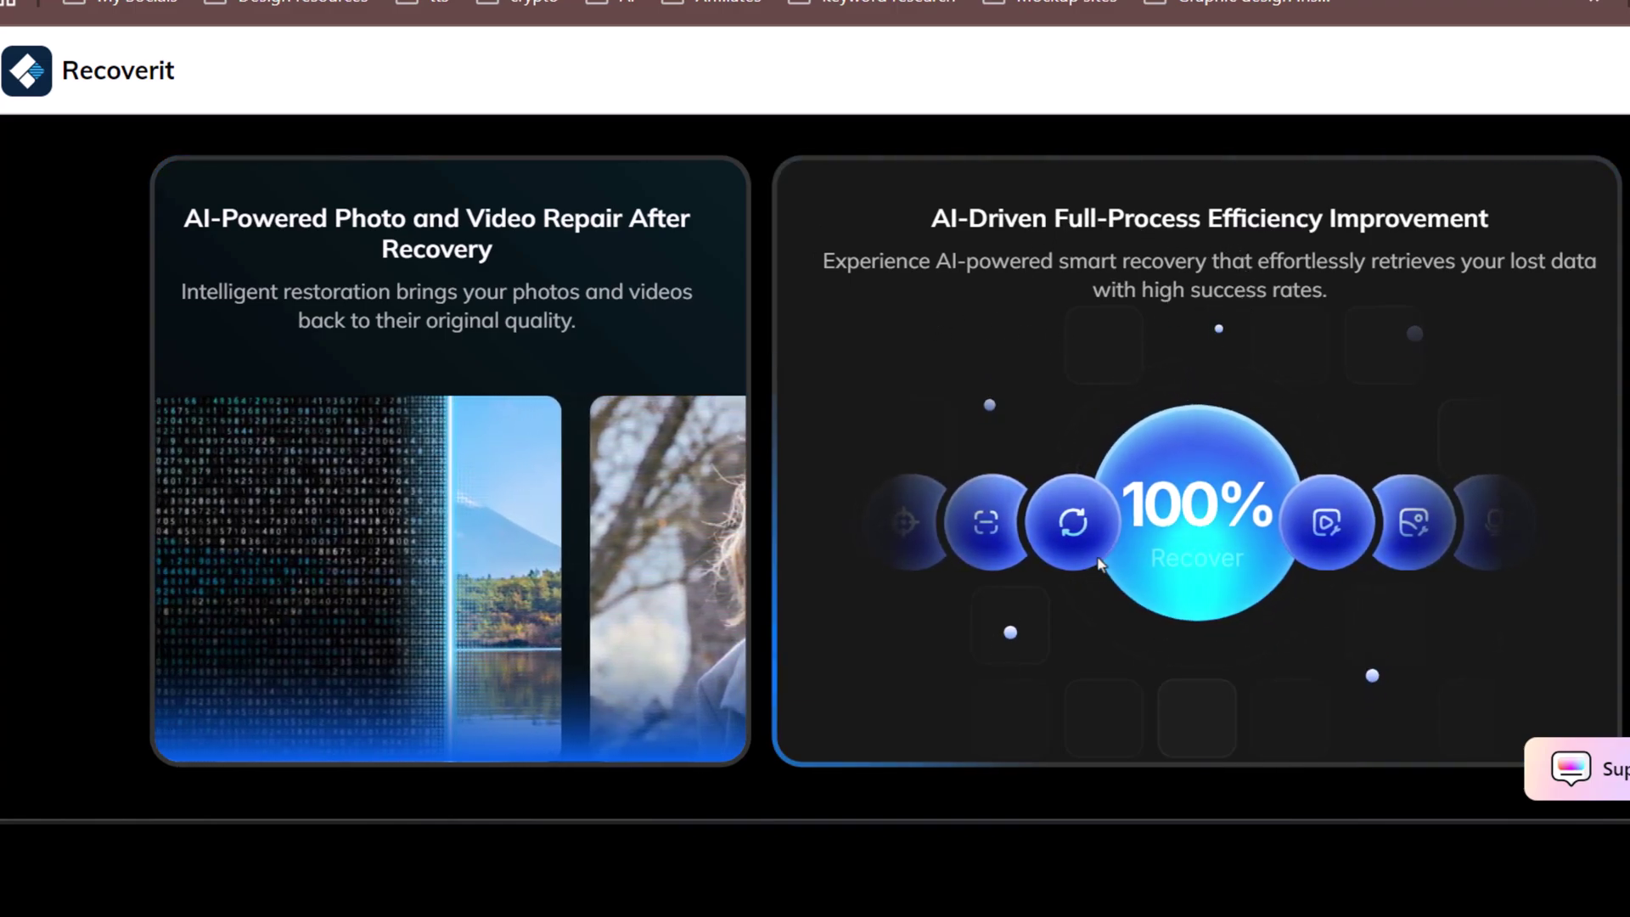
{"action": "scroll", "coordinate": [583, 574], "scroll_direction": "down", "scroll_amount": 5}
{"action": "scroll", "coordinate": [581, 569], "scroll_direction": "down", "scroll_amount": 5}
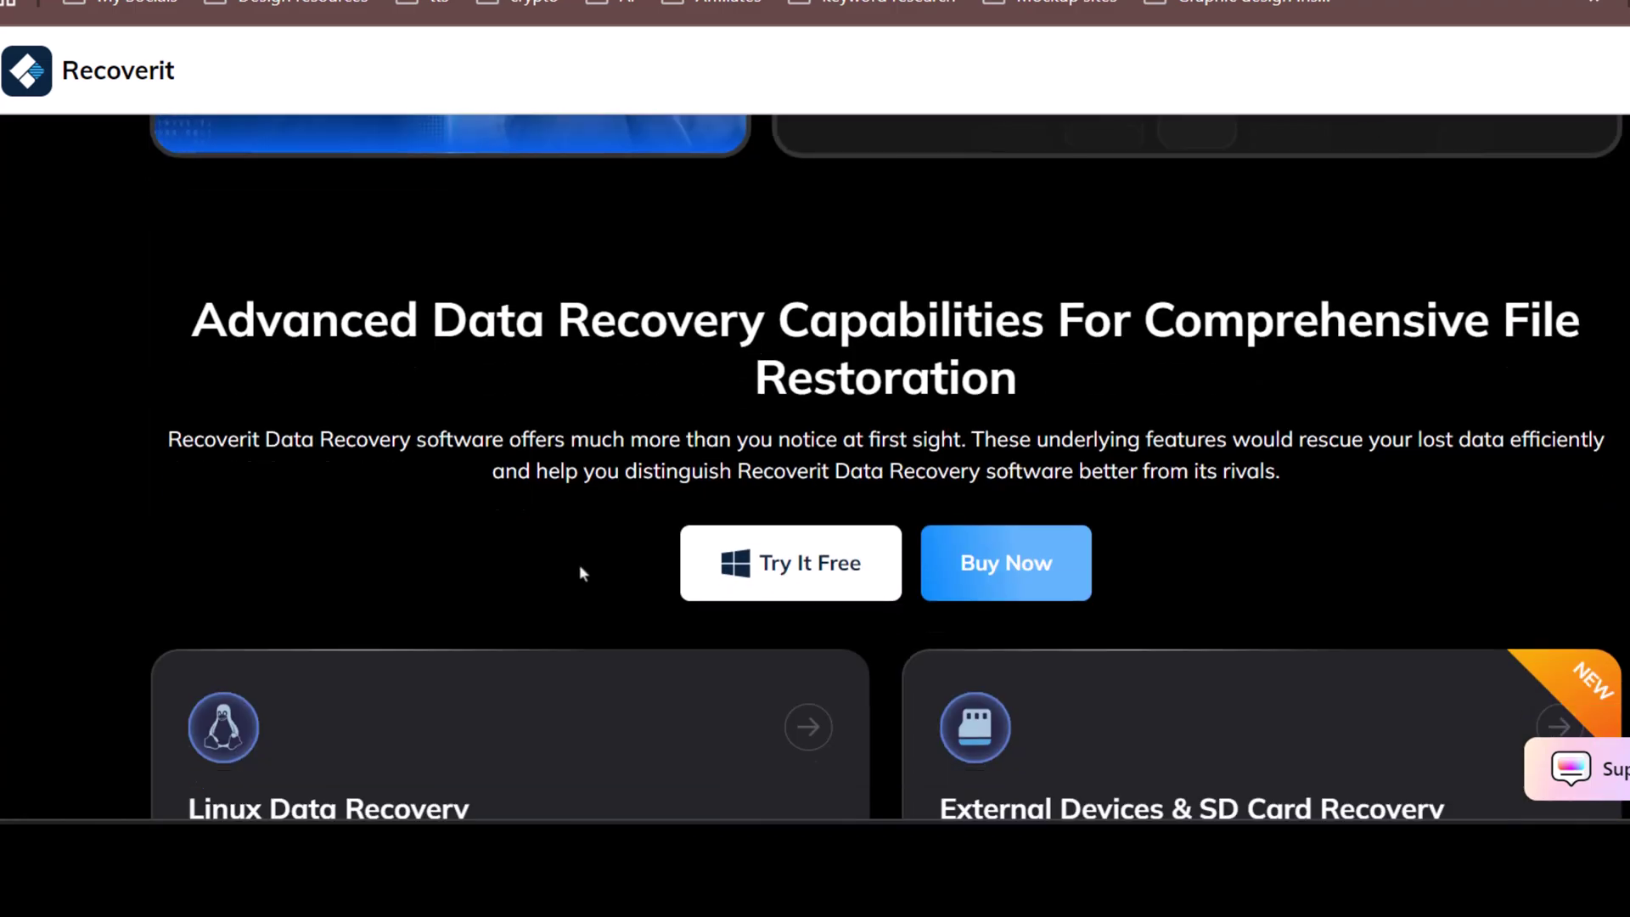
{"action": "scroll", "coordinate": [580, 570], "scroll_direction": "down", "scroll_amount": 3}
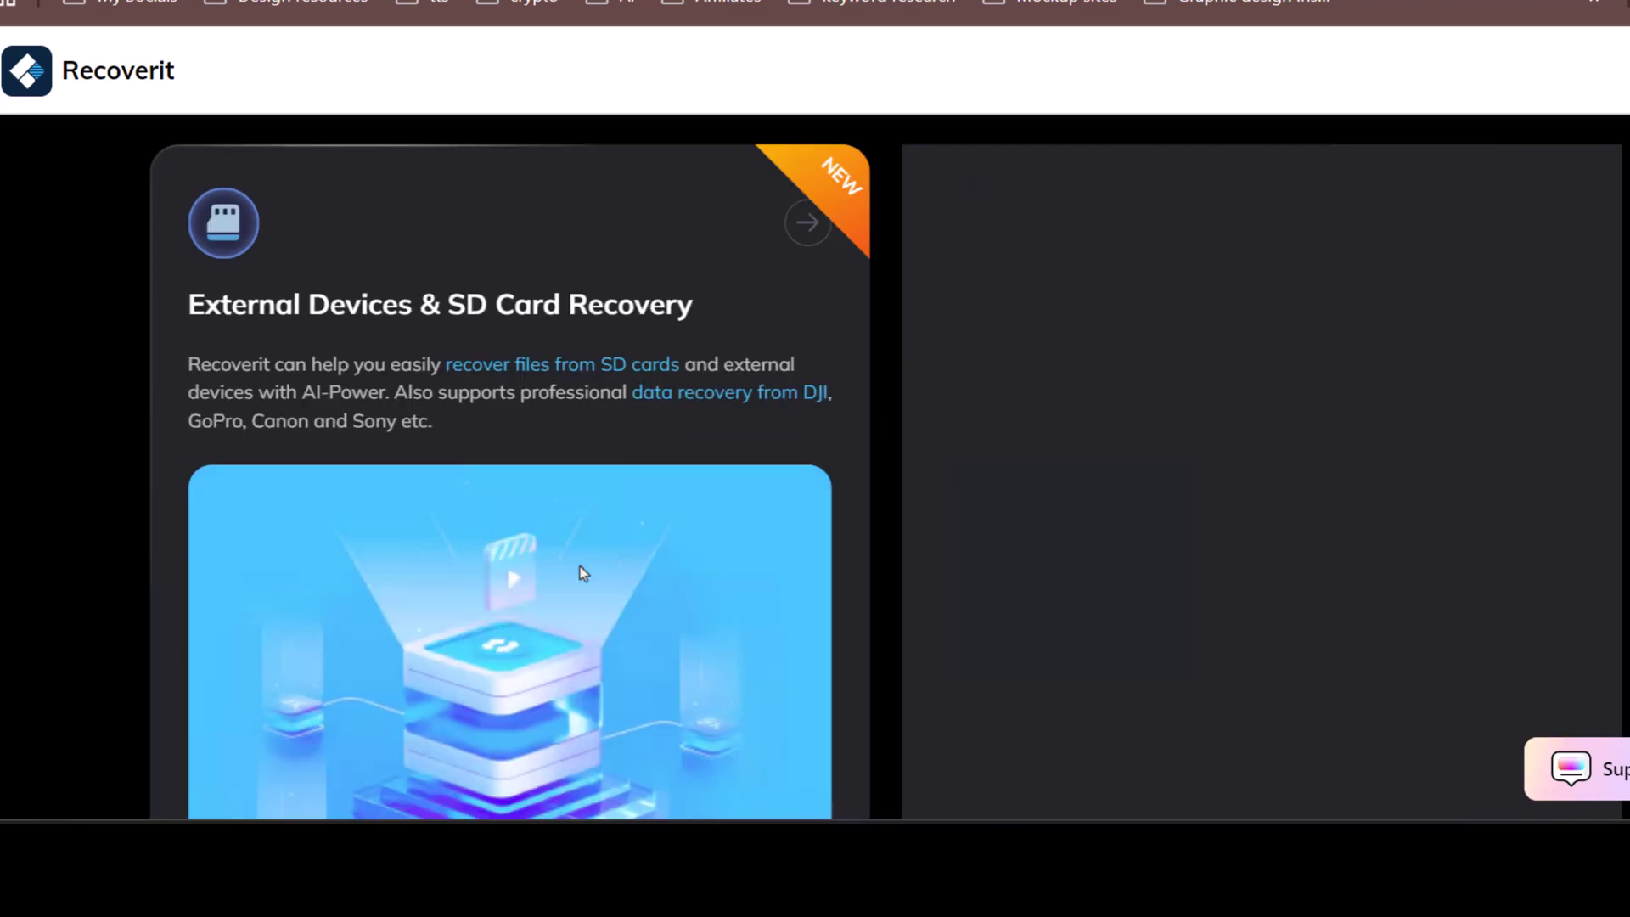
{"action": "scroll", "coordinate": [974, 570], "scroll_direction": "down", "scroll_amount": 5}
{"action": "scroll", "coordinate": [974, 571], "scroll_direction": "down", "scroll_amount": 2}
{"action": "scroll", "coordinate": [974, 569], "scroll_direction": "down", "scroll_amount": 6}
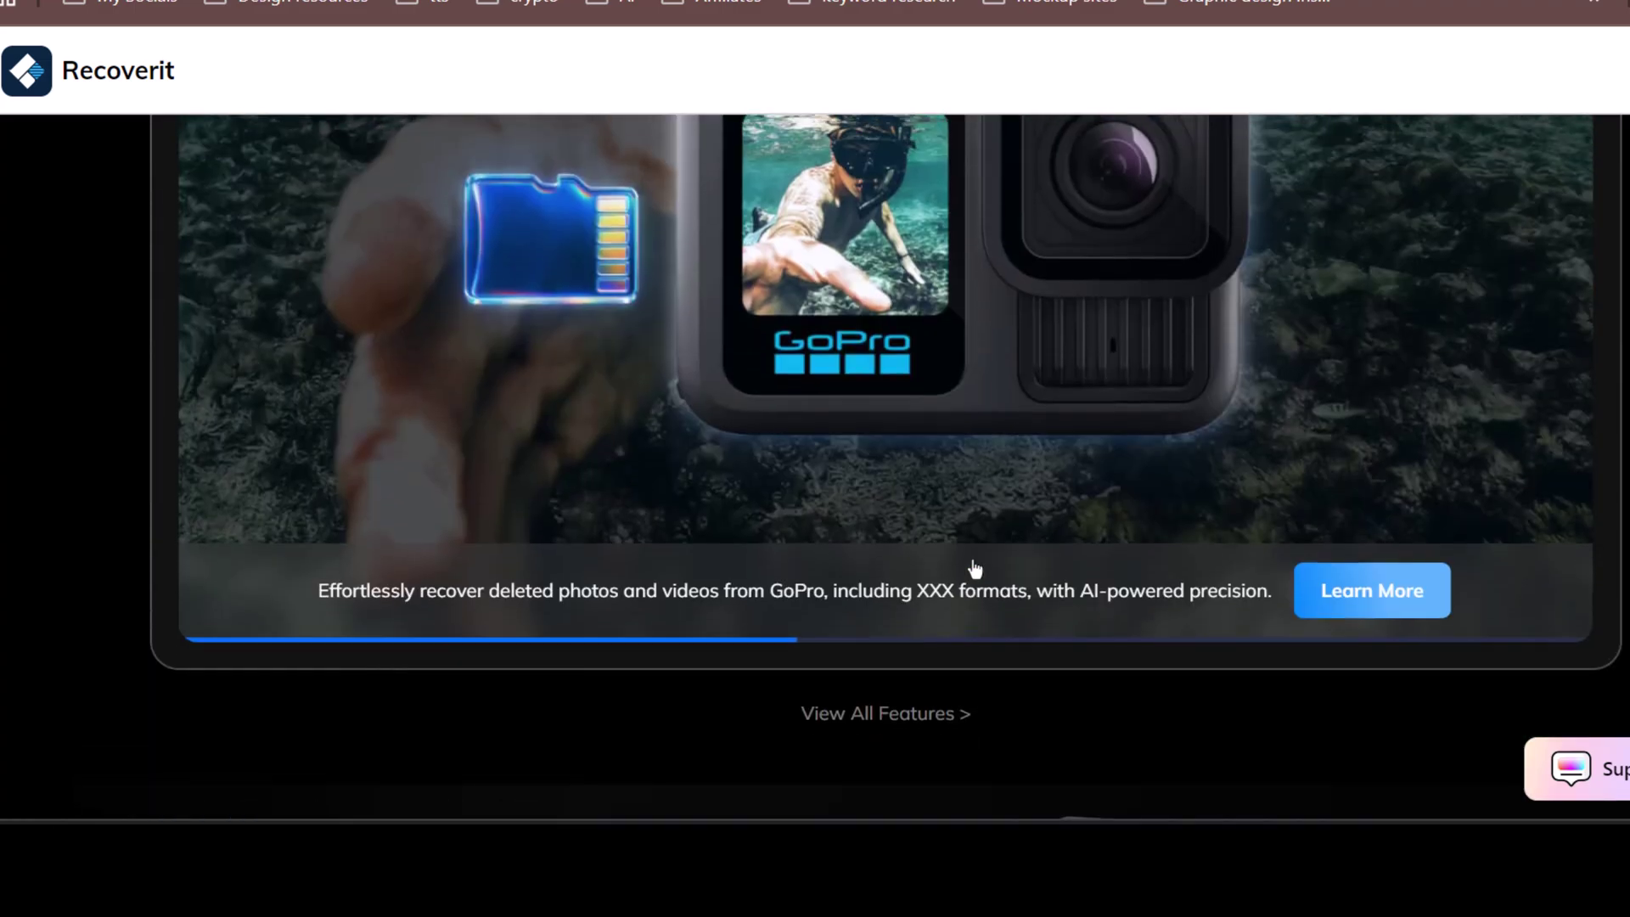
{"action": "scroll", "coordinate": [974, 568], "scroll_direction": "down", "scroll_amount": 3}
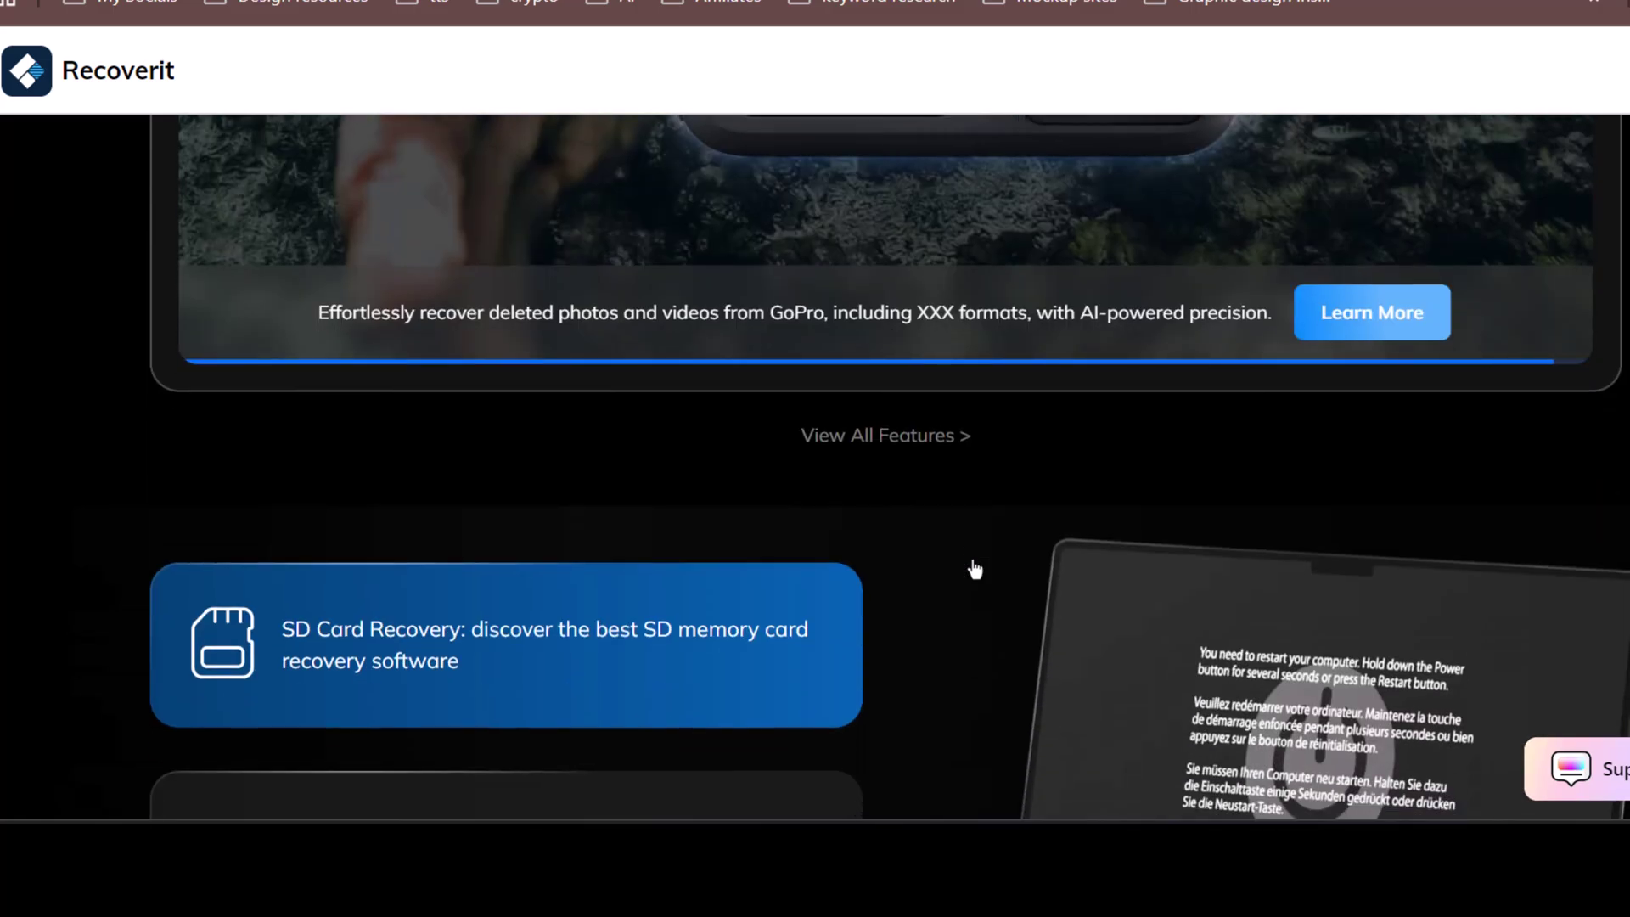
{"action": "scroll", "coordinate": [974, 570], "scroll_direction": "down", "scroll_amount": 2}
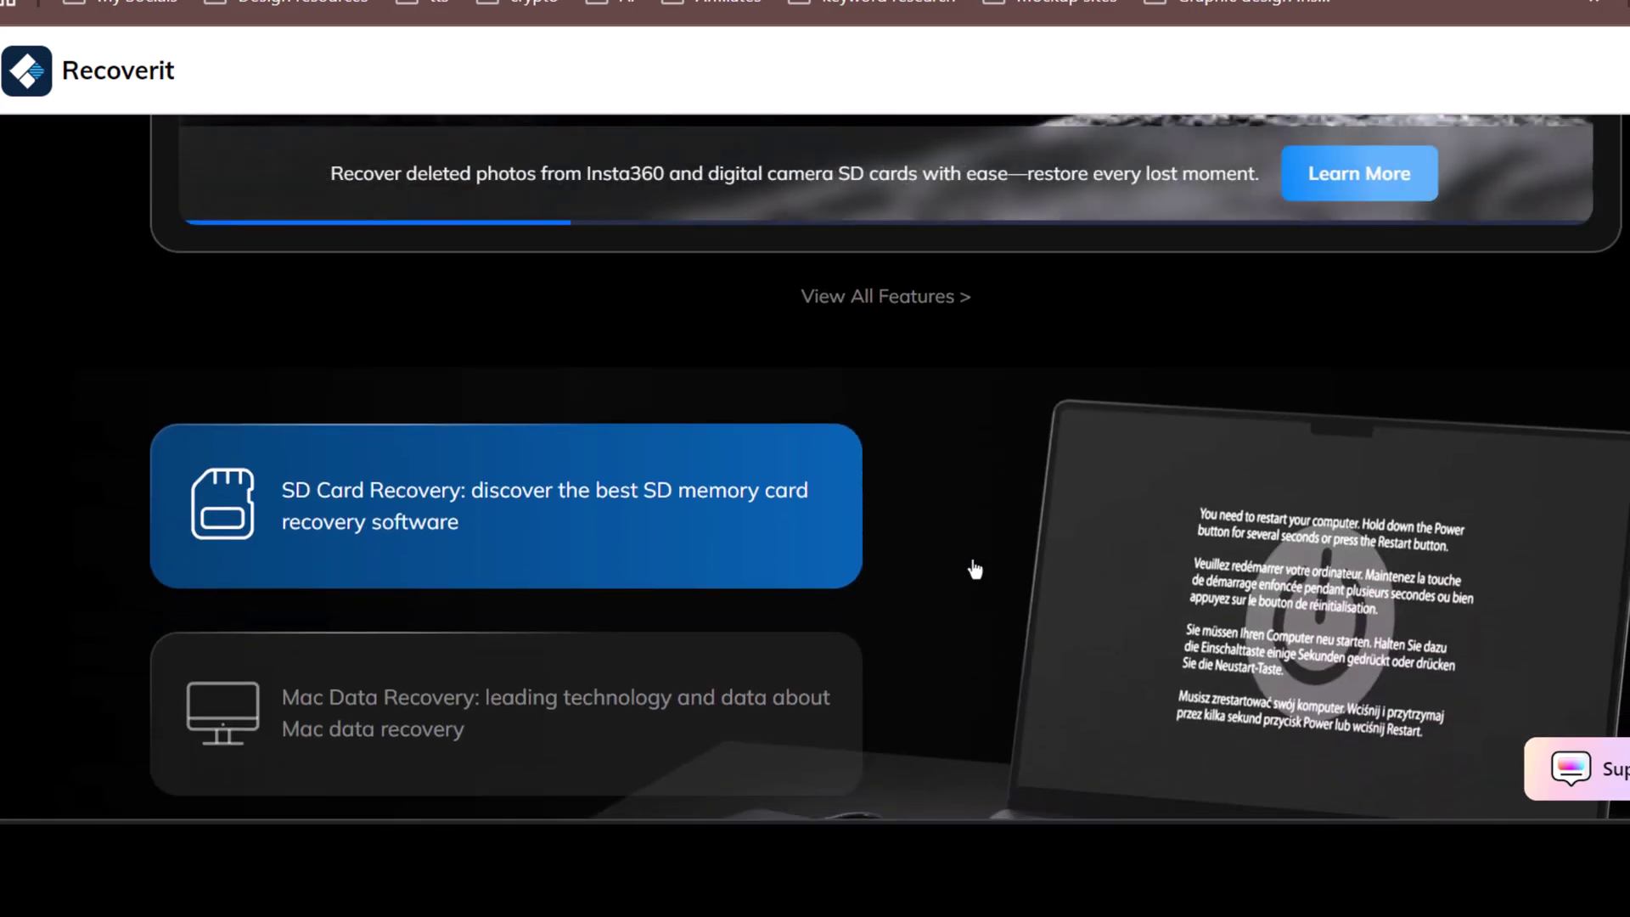
{"action": "scroll", "coordinate": [975, 568], "scroll_direction": "down", "scroll_amount": 1}
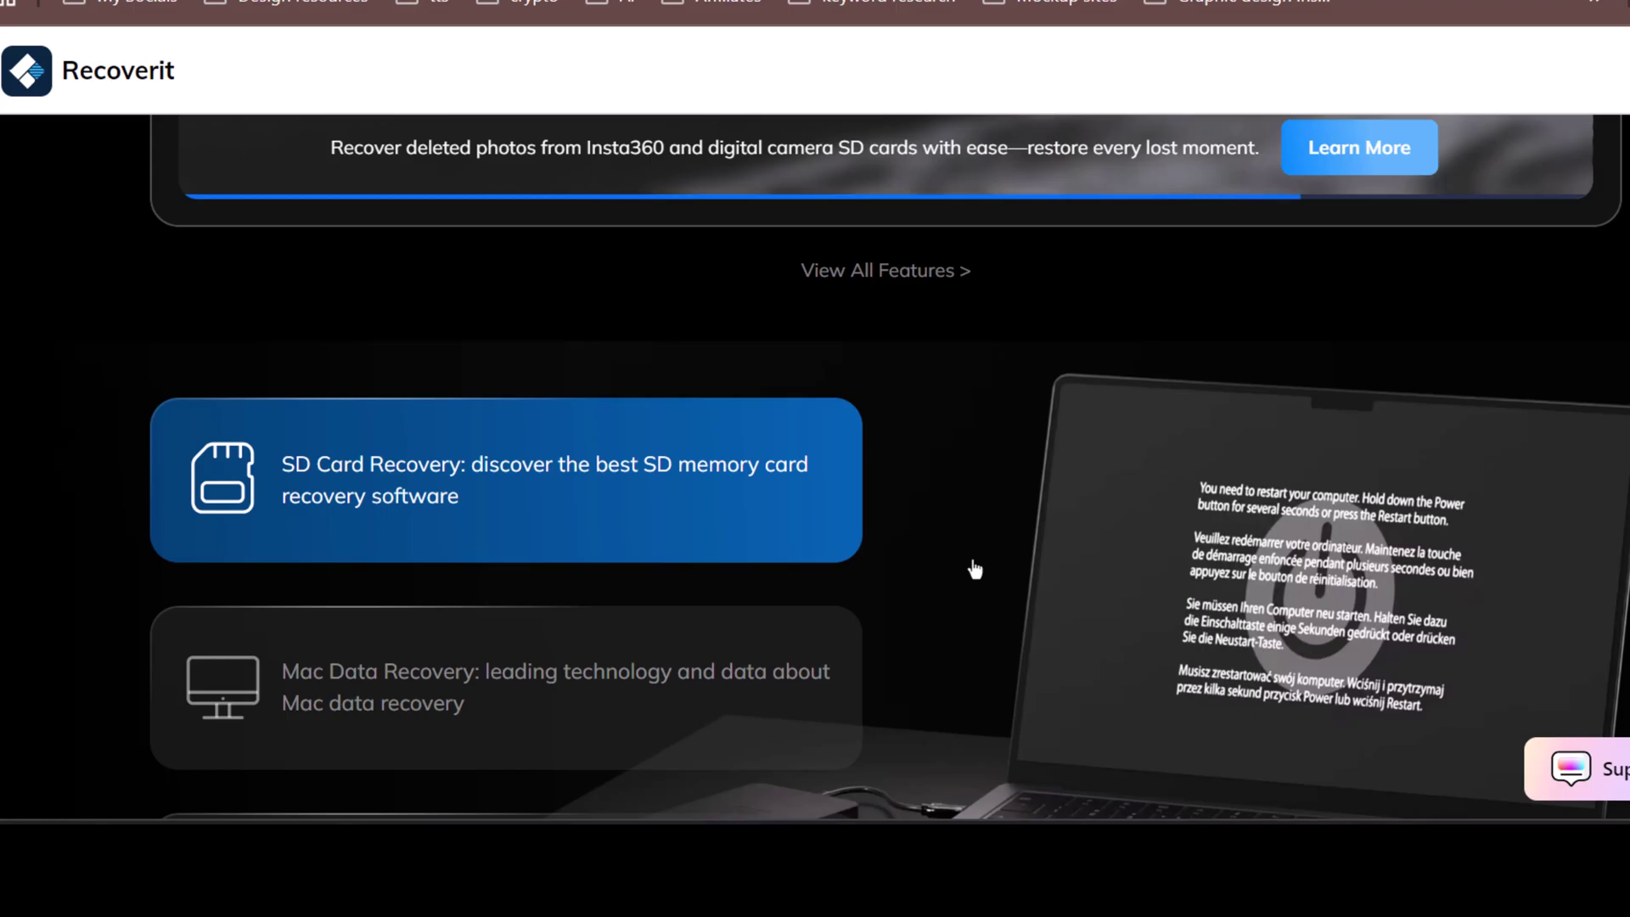
{"action": "scroll", "coordinate": [974, 565], "scroll_direction": "down", "scroll_amount": 2}
{"action": "scroll", "coordinate": [628, 611], "scroll_direction": "down", "scroll_amount": 8}
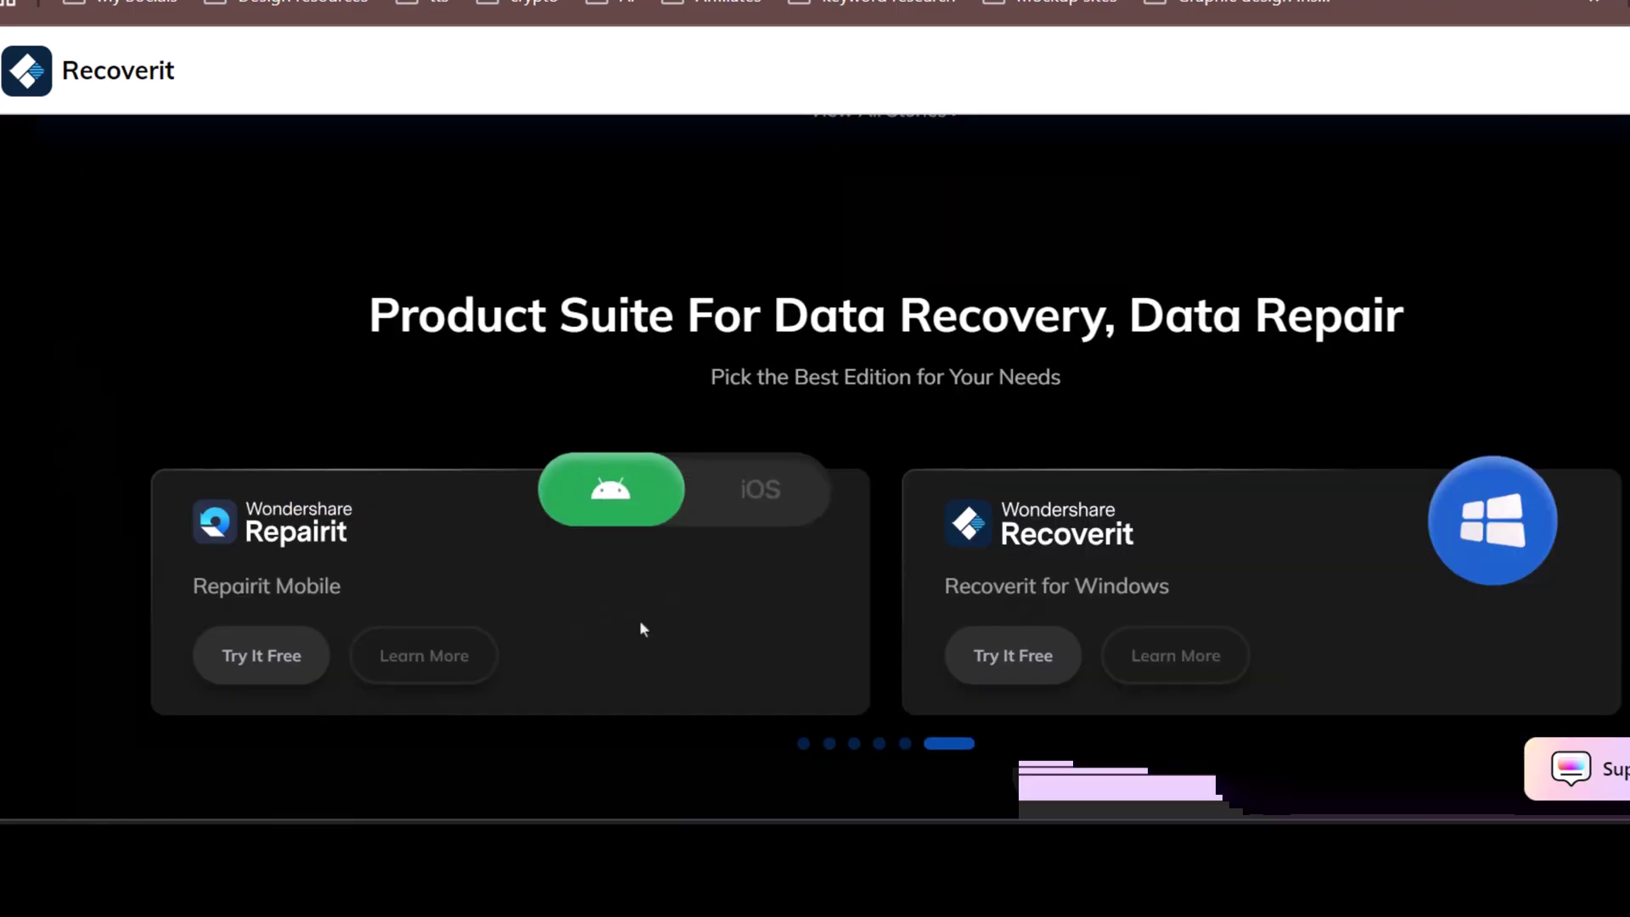
{"action": "scroll", "coordinate": [640, 623], "scroll_direction": "down", "scroll_amount": 5}
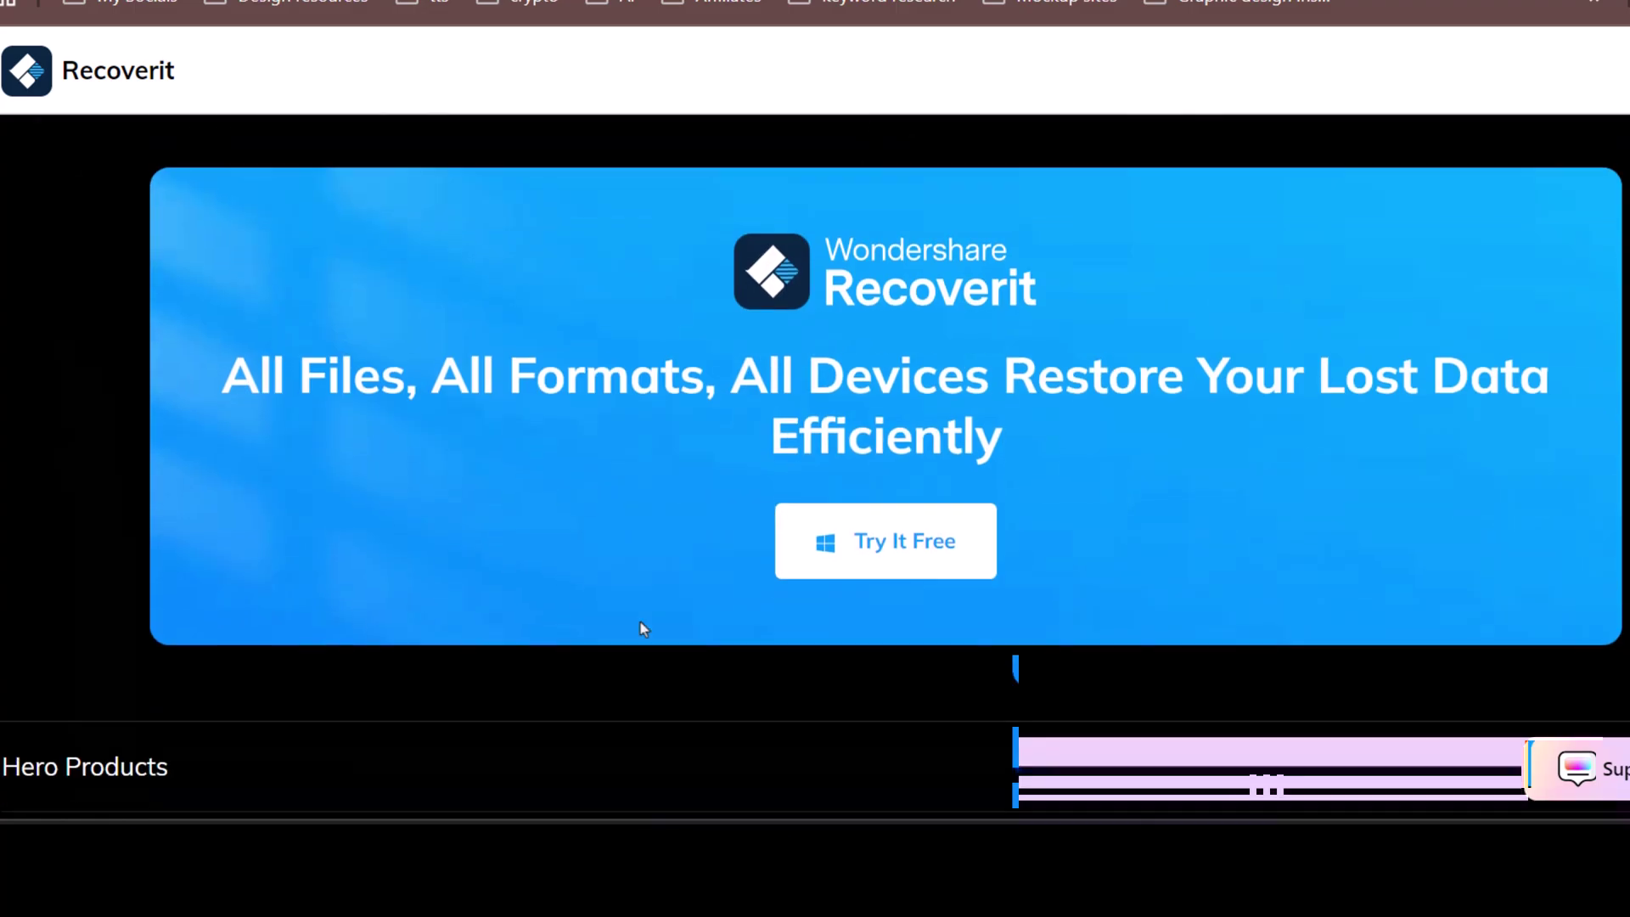
{"action": "left_click", "coordinate": [896, 554]}
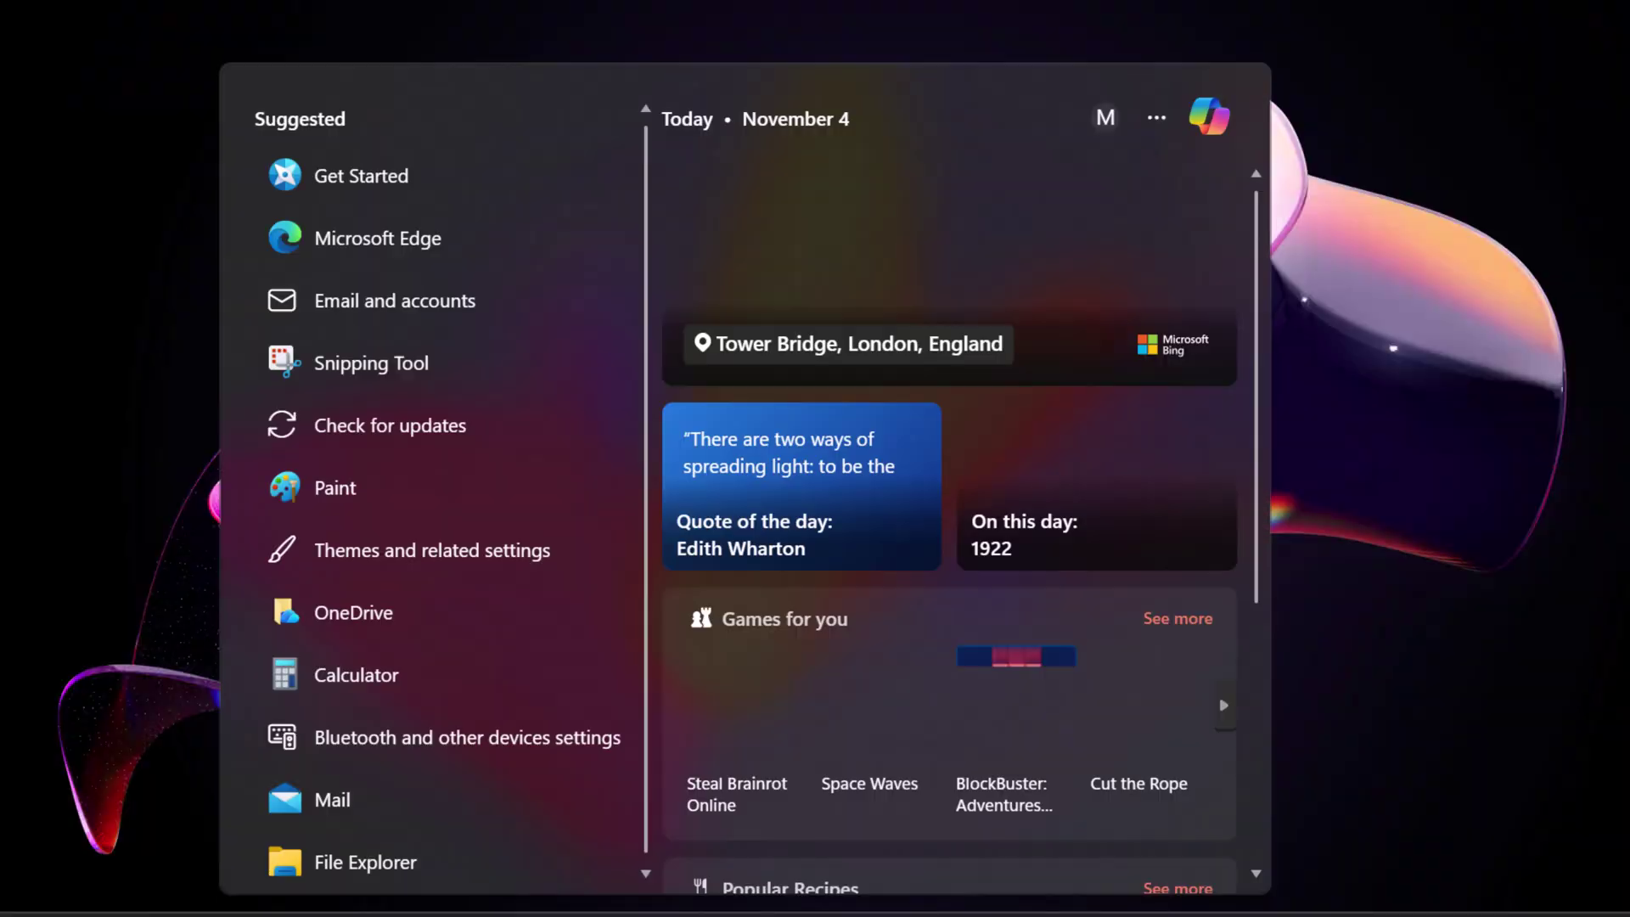
{"action": "type", "text": "recoverit"}
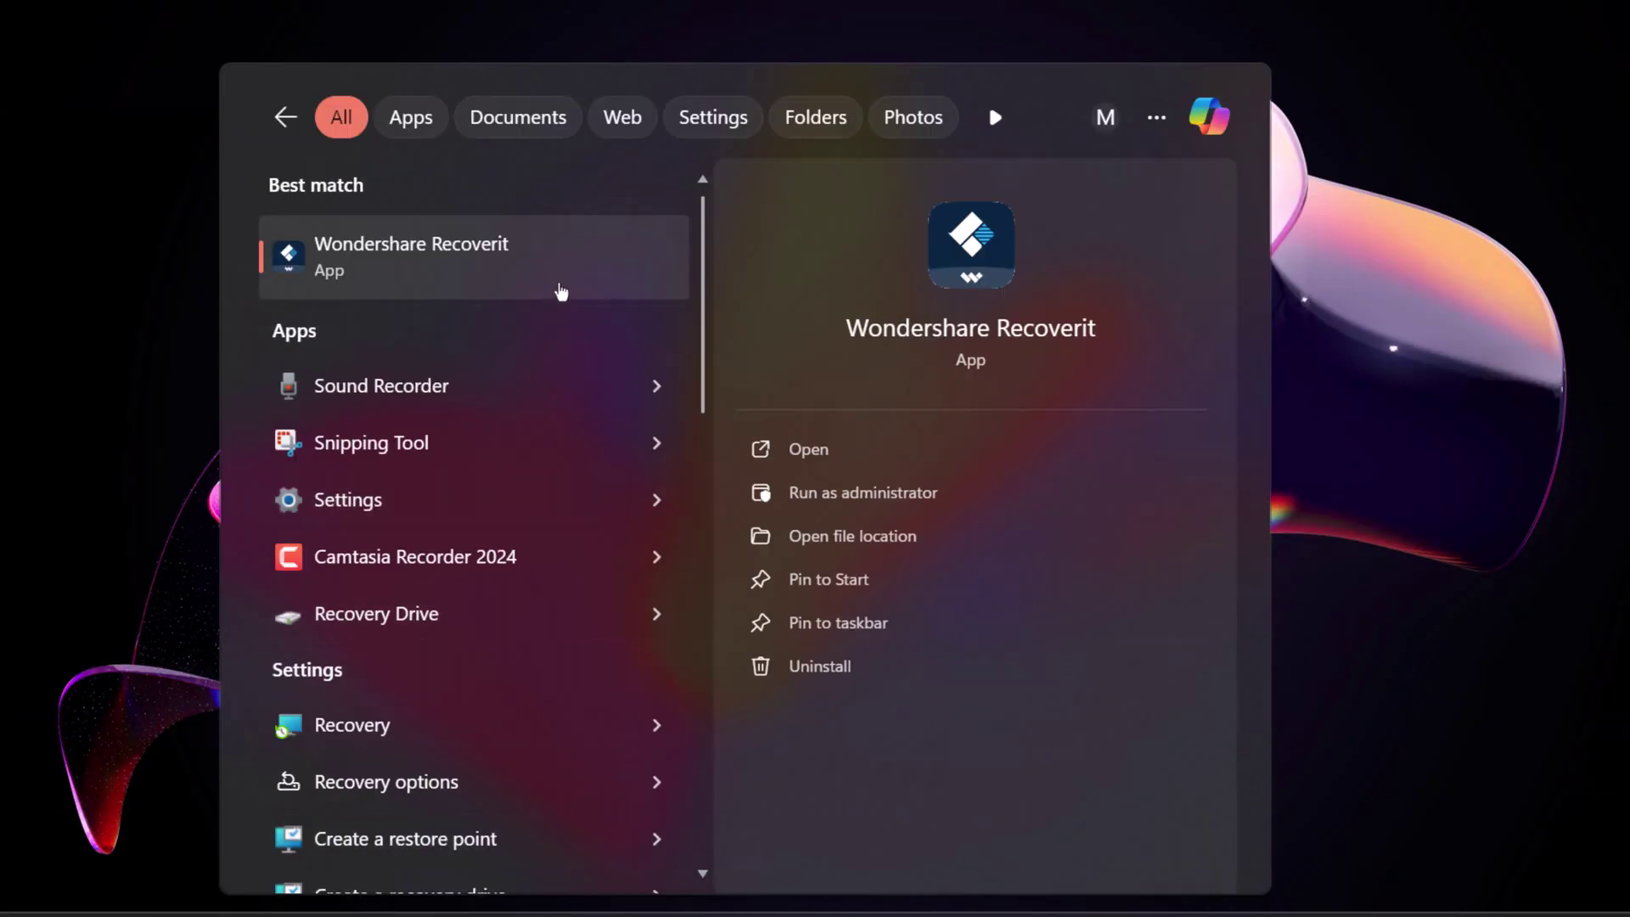
{"action": "left_click", "coordinate": [581, 276]}
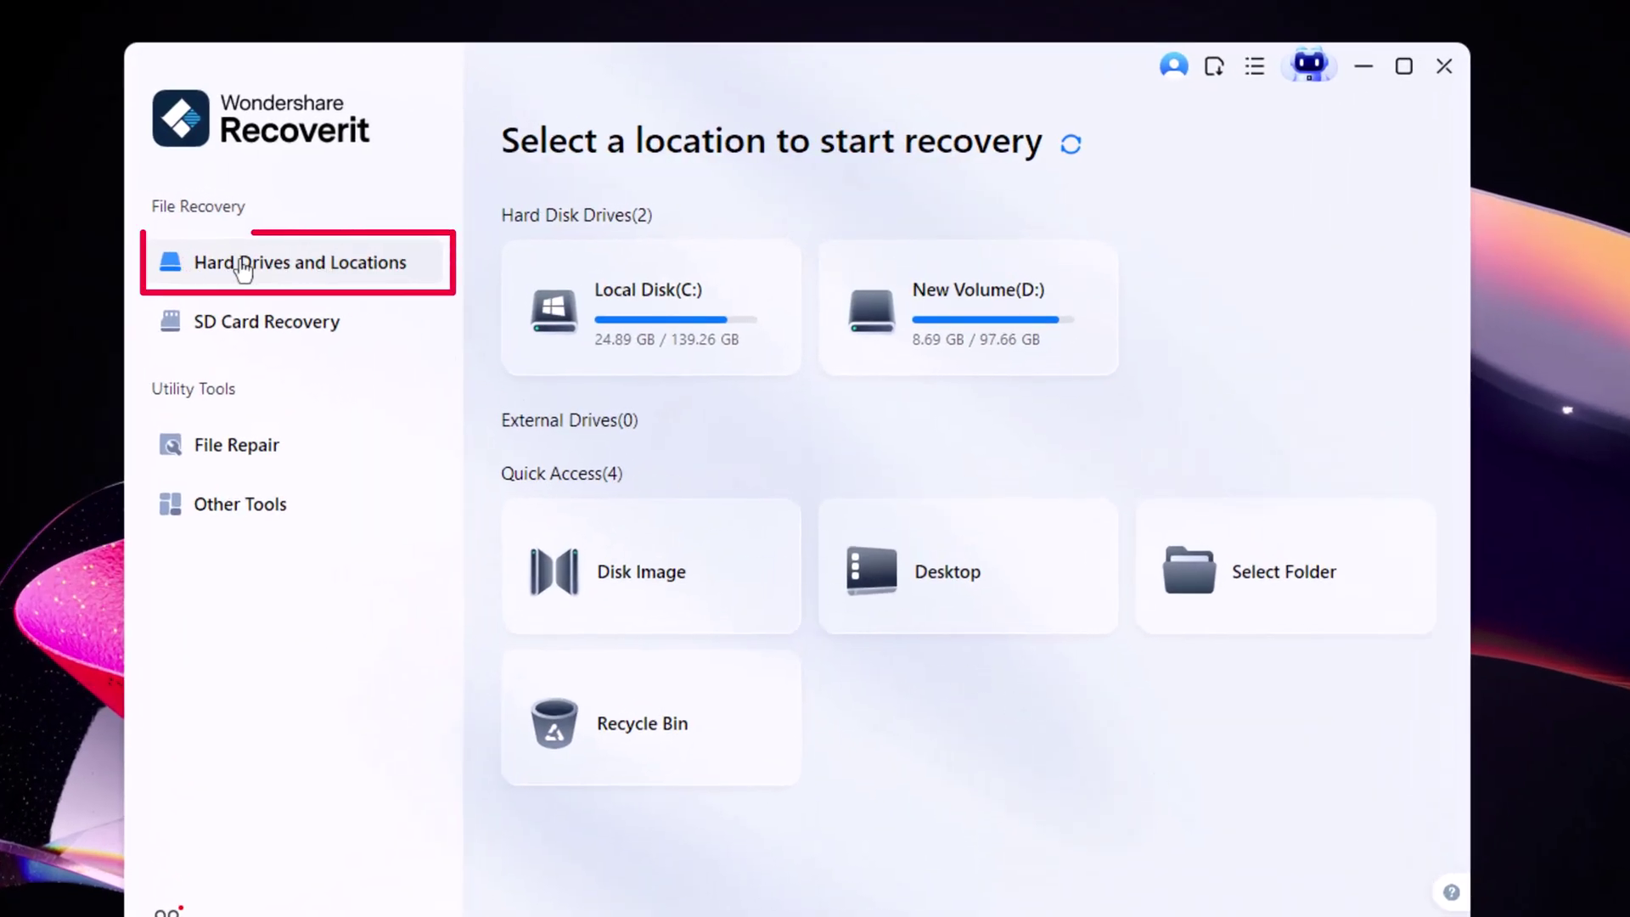
{"action": "mouse_move", "coordinate": [578, 306]}
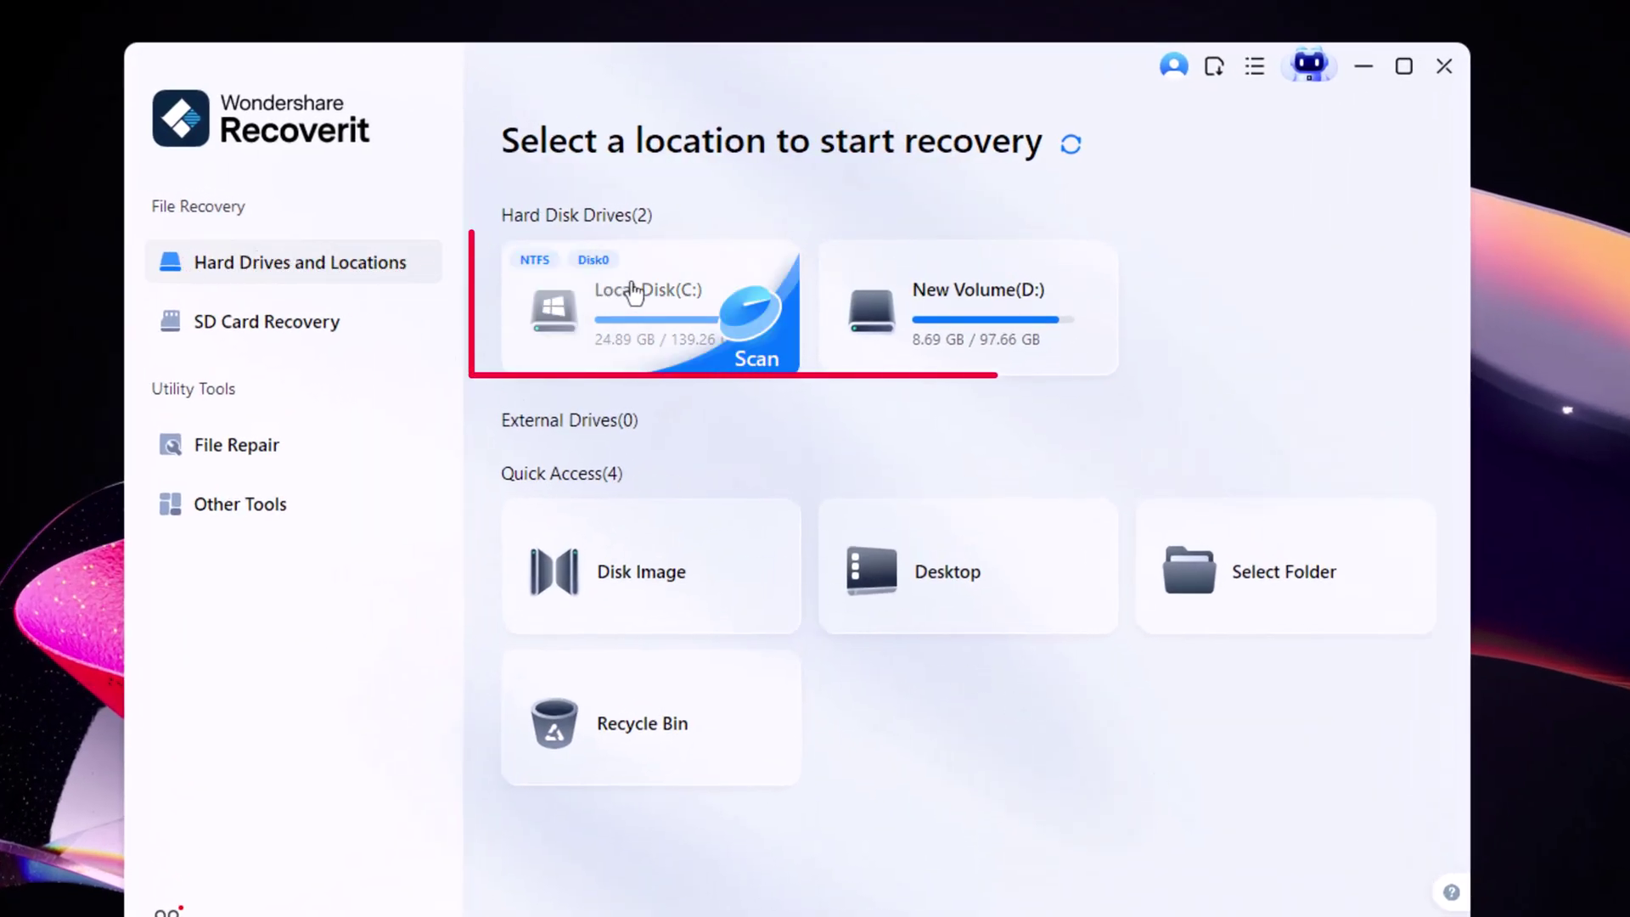
{"action": "mouse_move", "coordinate": [978, 294]}
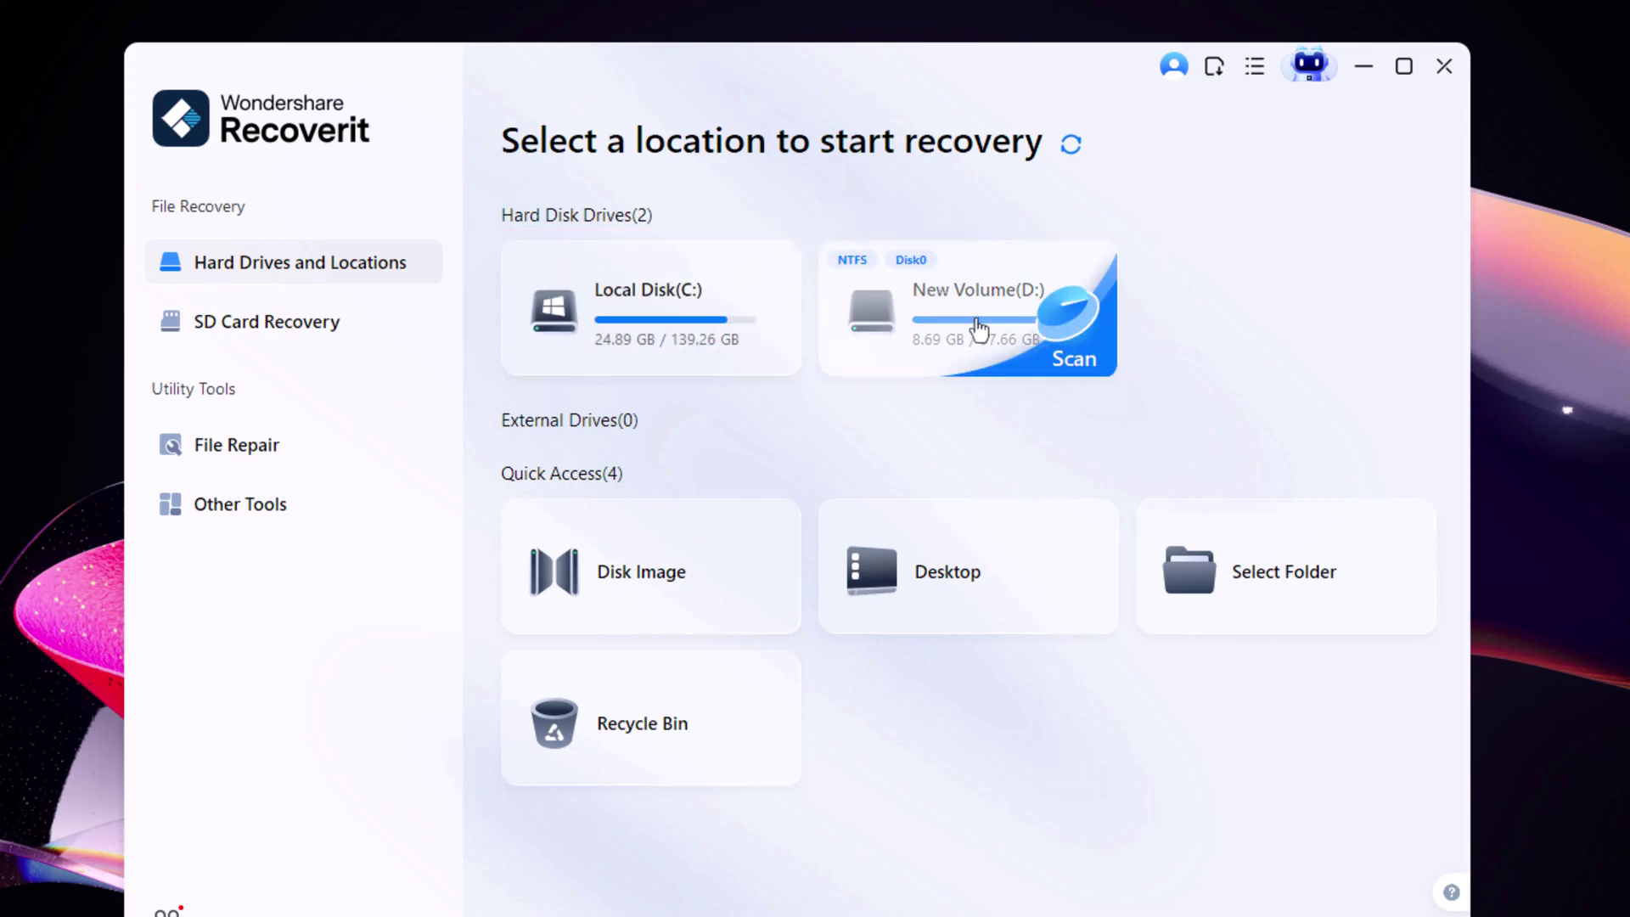
{"action": "mouse_move", "coordinate": [1196, 586]}
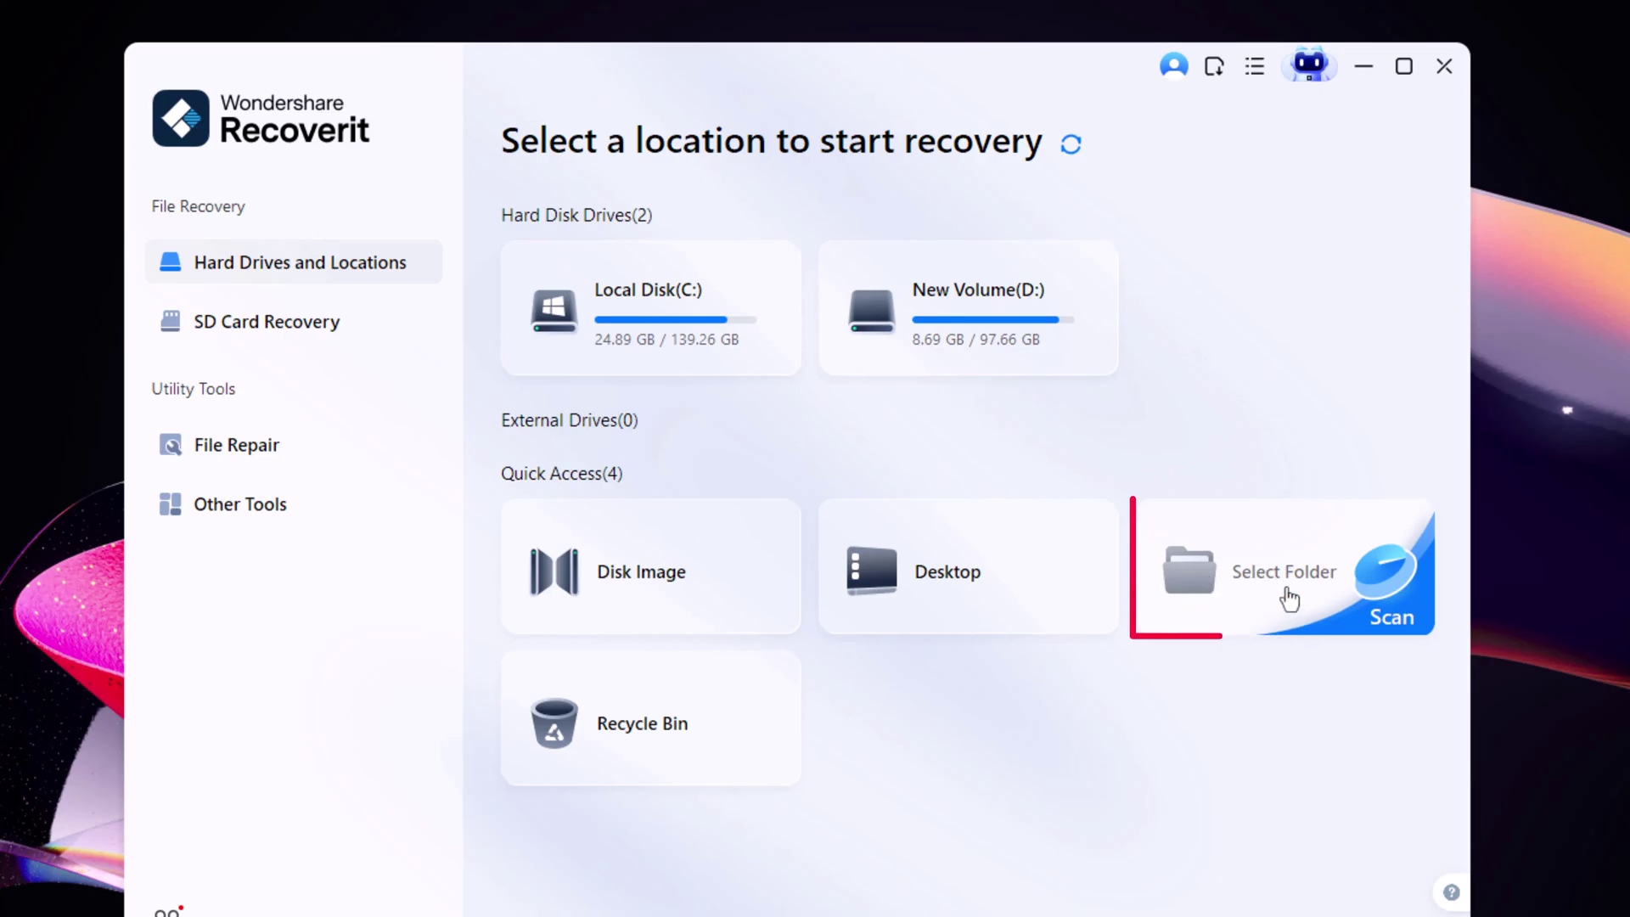
- Pick D:\Thumbnails on New Volume (D:) as the scan folder and start the scan
{"action": "left_click", "coordinate": [1259, 586]}
{"action": "left_click", "coordinate": [676, 562]}
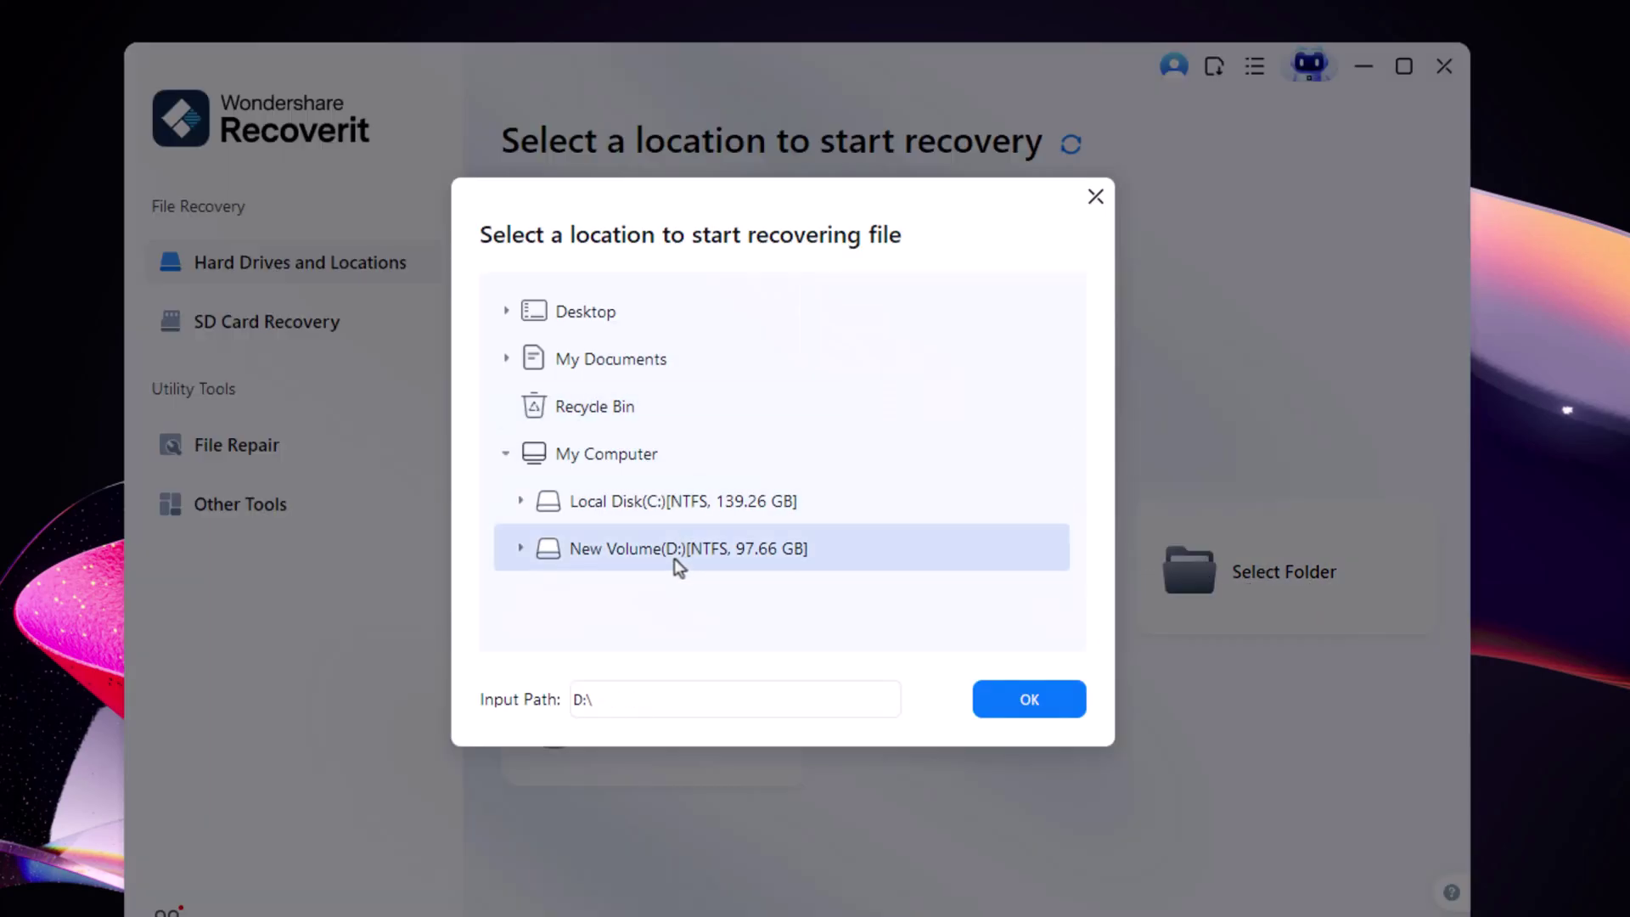
{"action": "scroll", "coordinate": [626, 564], "scroll_direction": "down", "scroll_amount": 8}
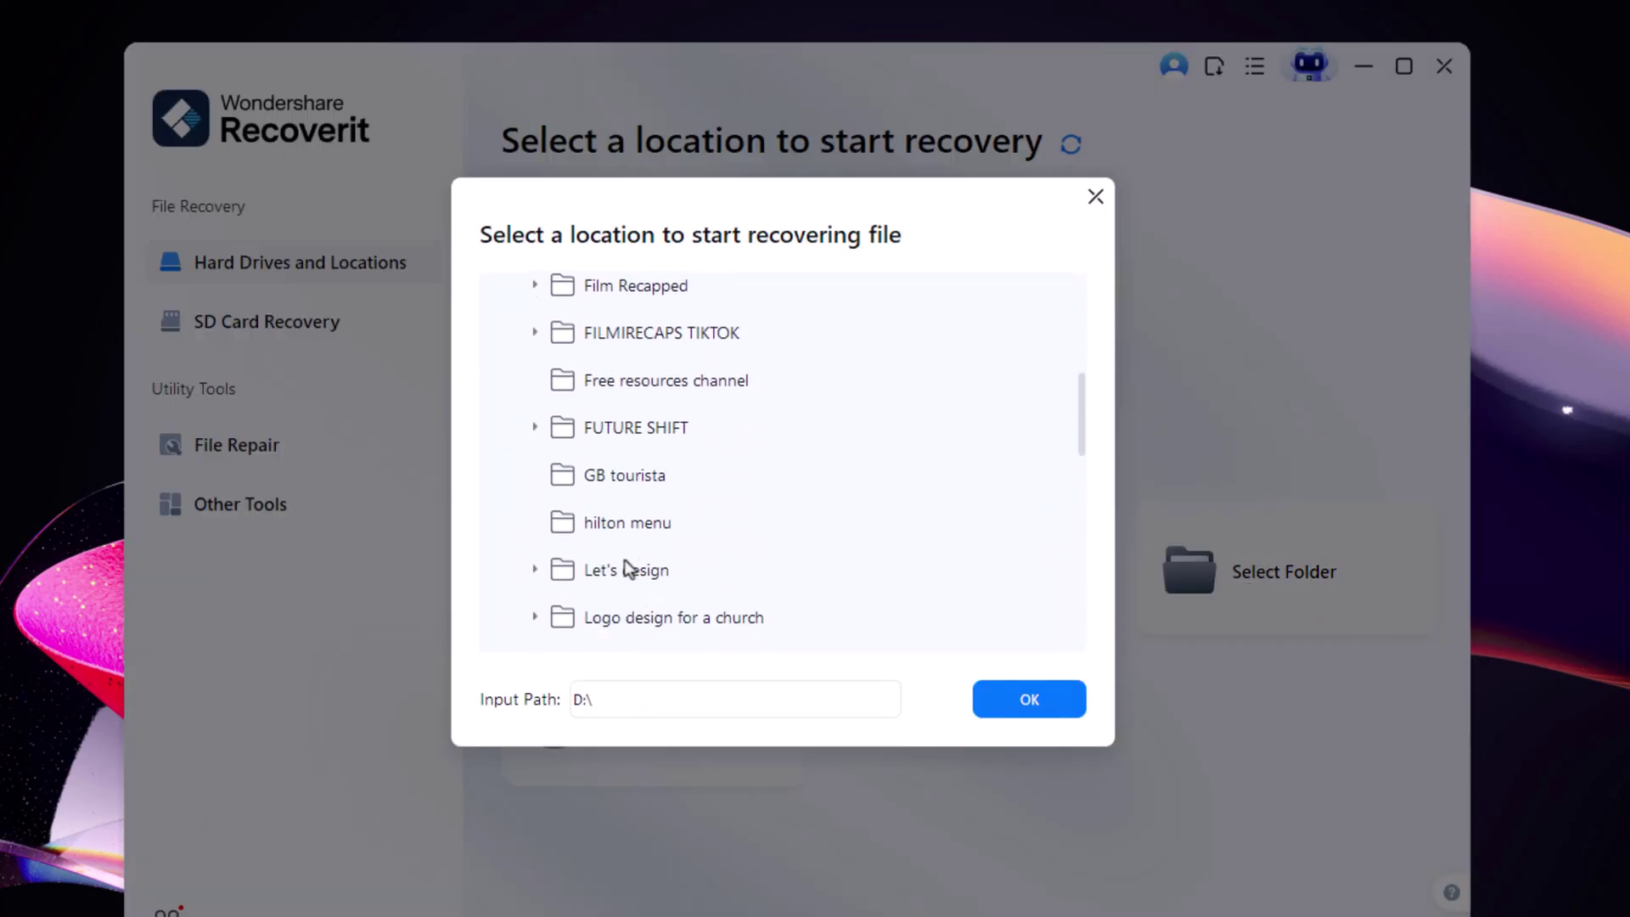
{"action": "scroll", "coordinate": [625, 564], "scroll_direction": "down", "scroll_amount": 6}
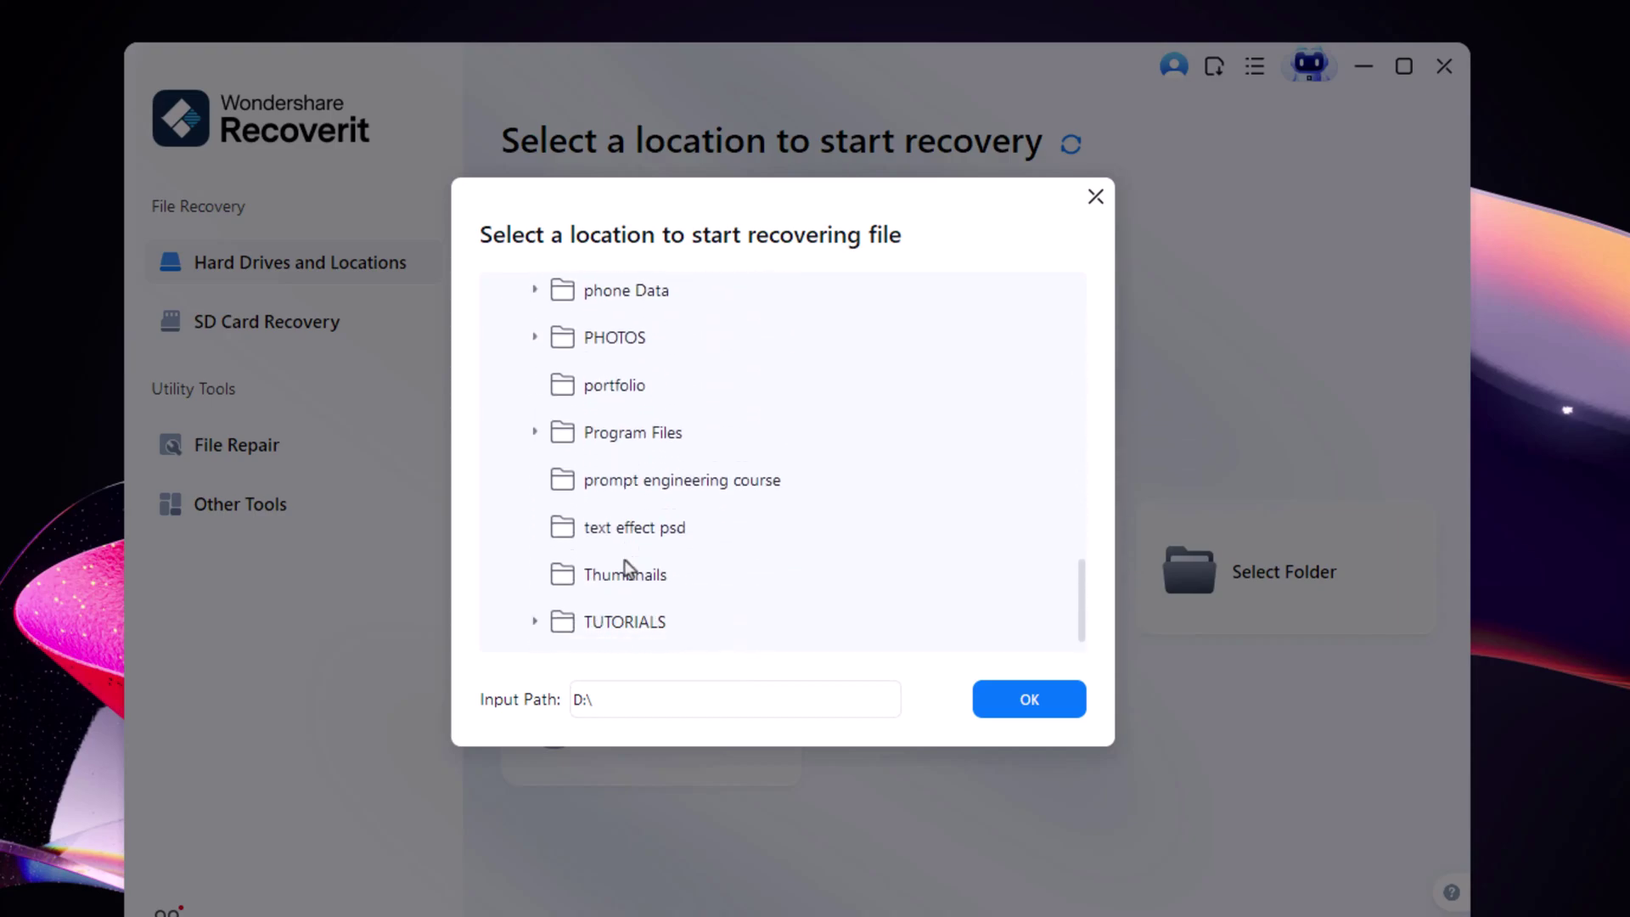
{"action": "left_click", "coordinate": [639, 545]}
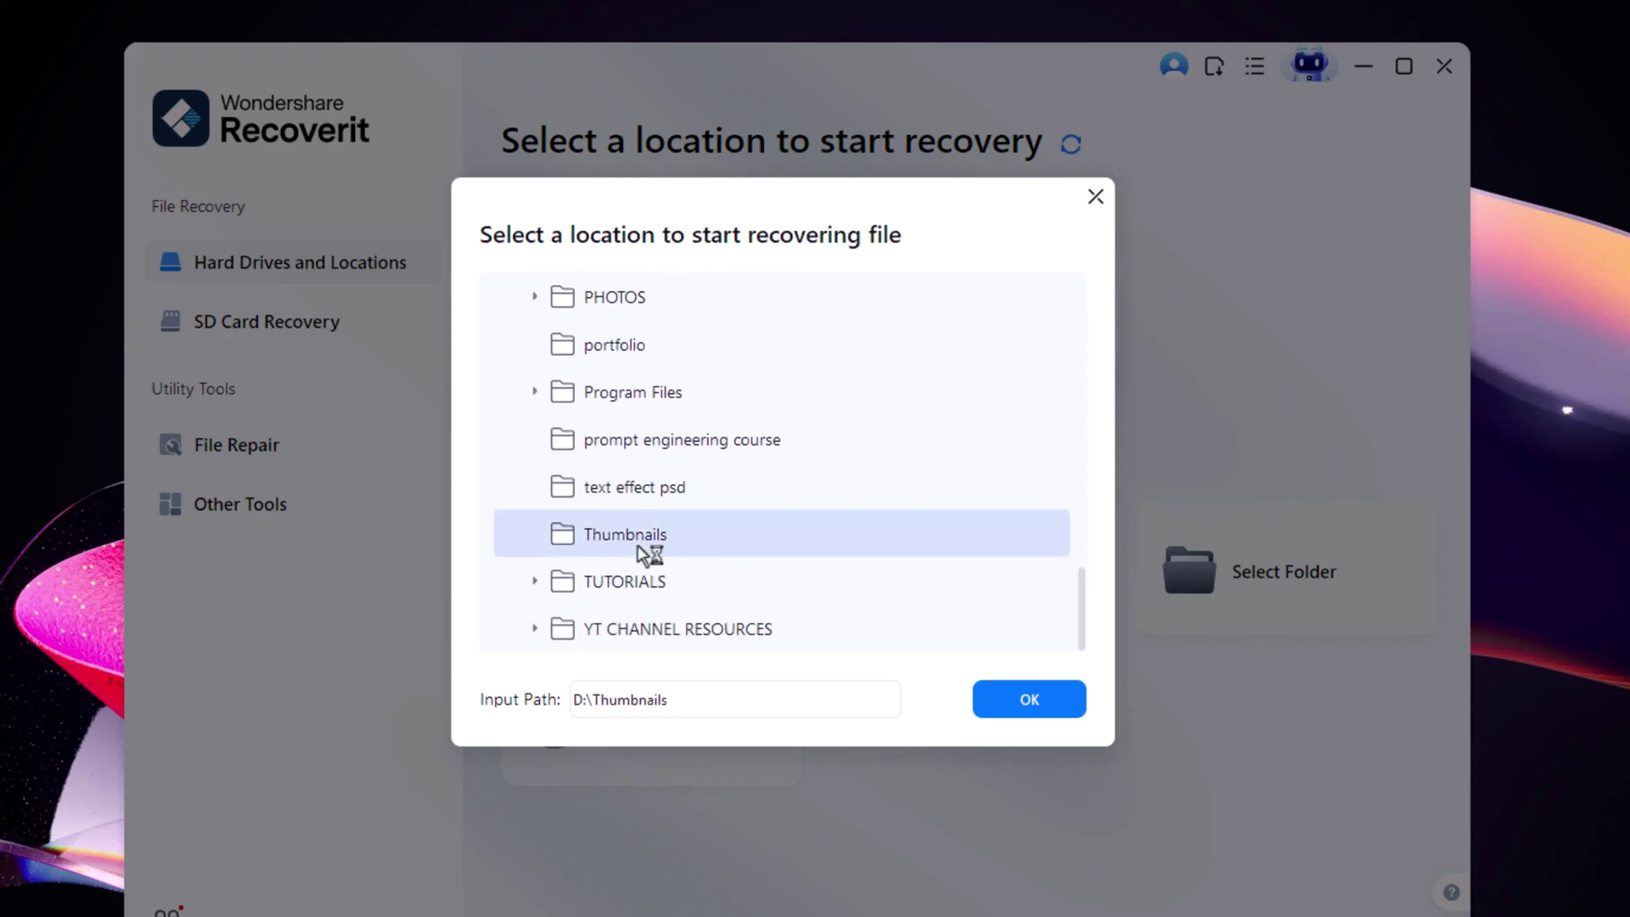
{"action": "left_click", "coordinate": [572, 705]}
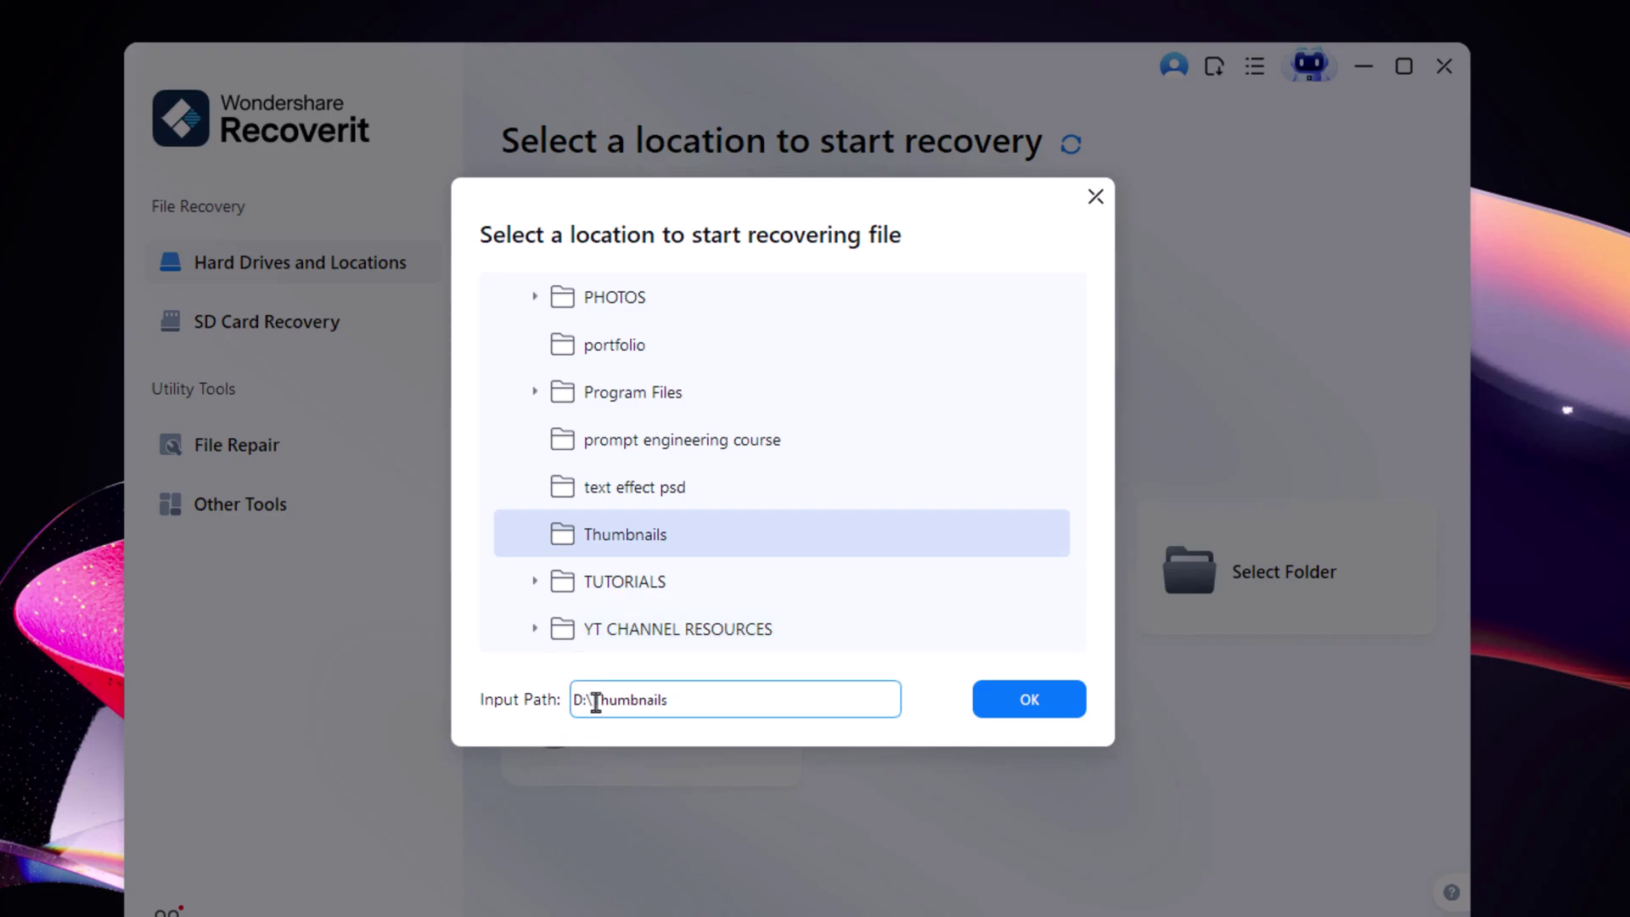
{"action": "left_click_drag", "start_coordinate": [573, 702], "coordinate": [698, 697]}
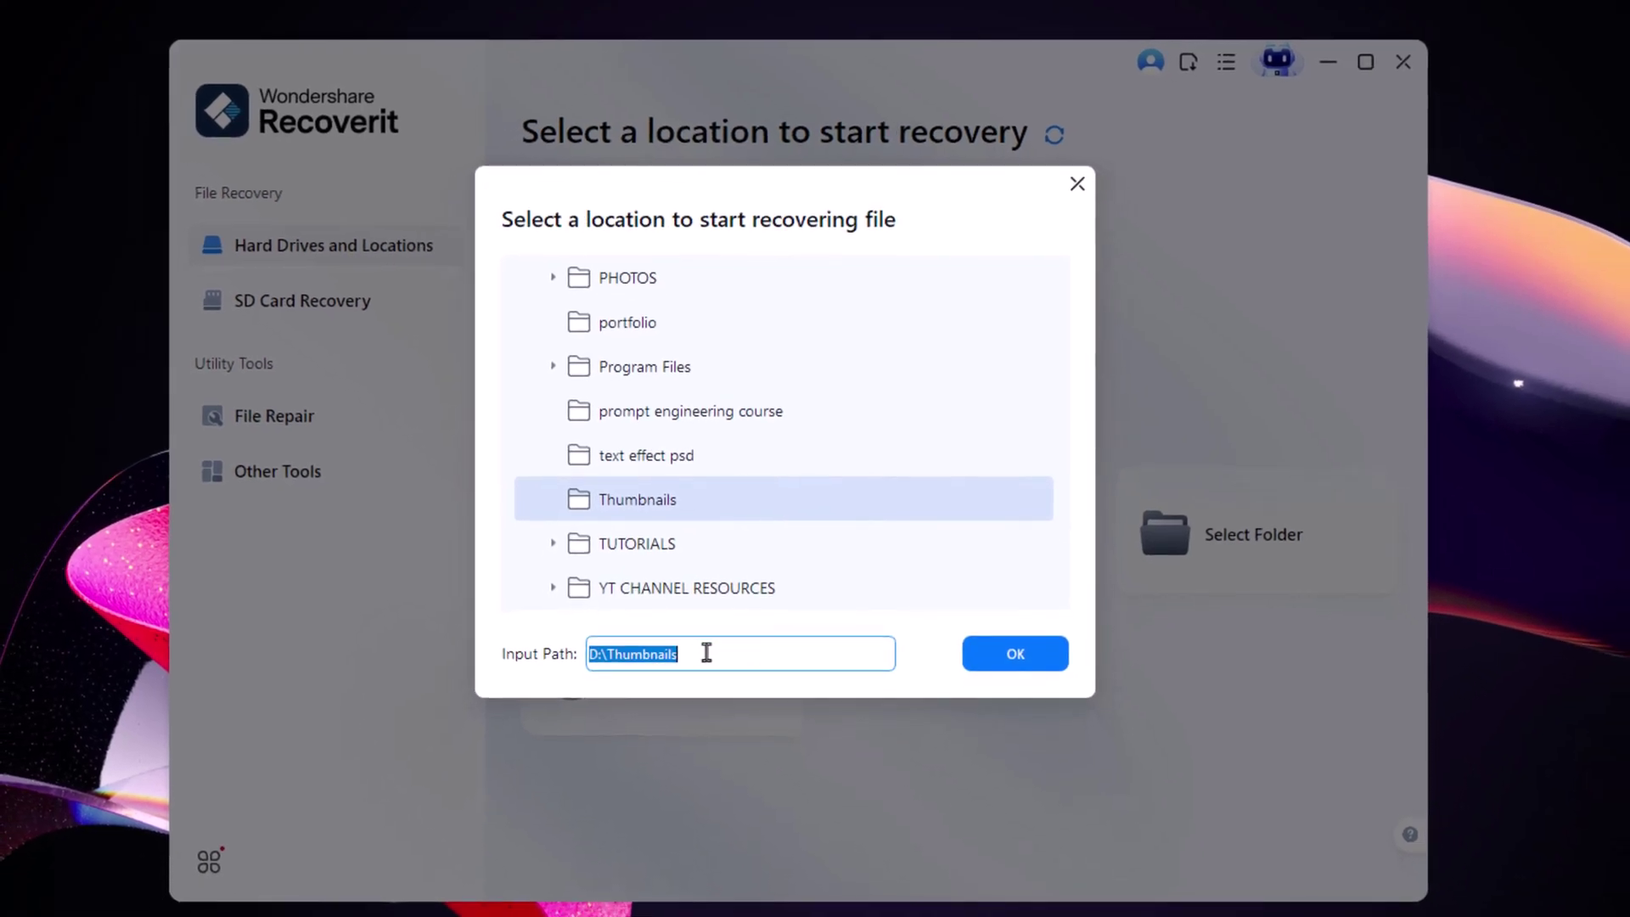
{"action": "left_click", "coordinate": [1022, 653]}
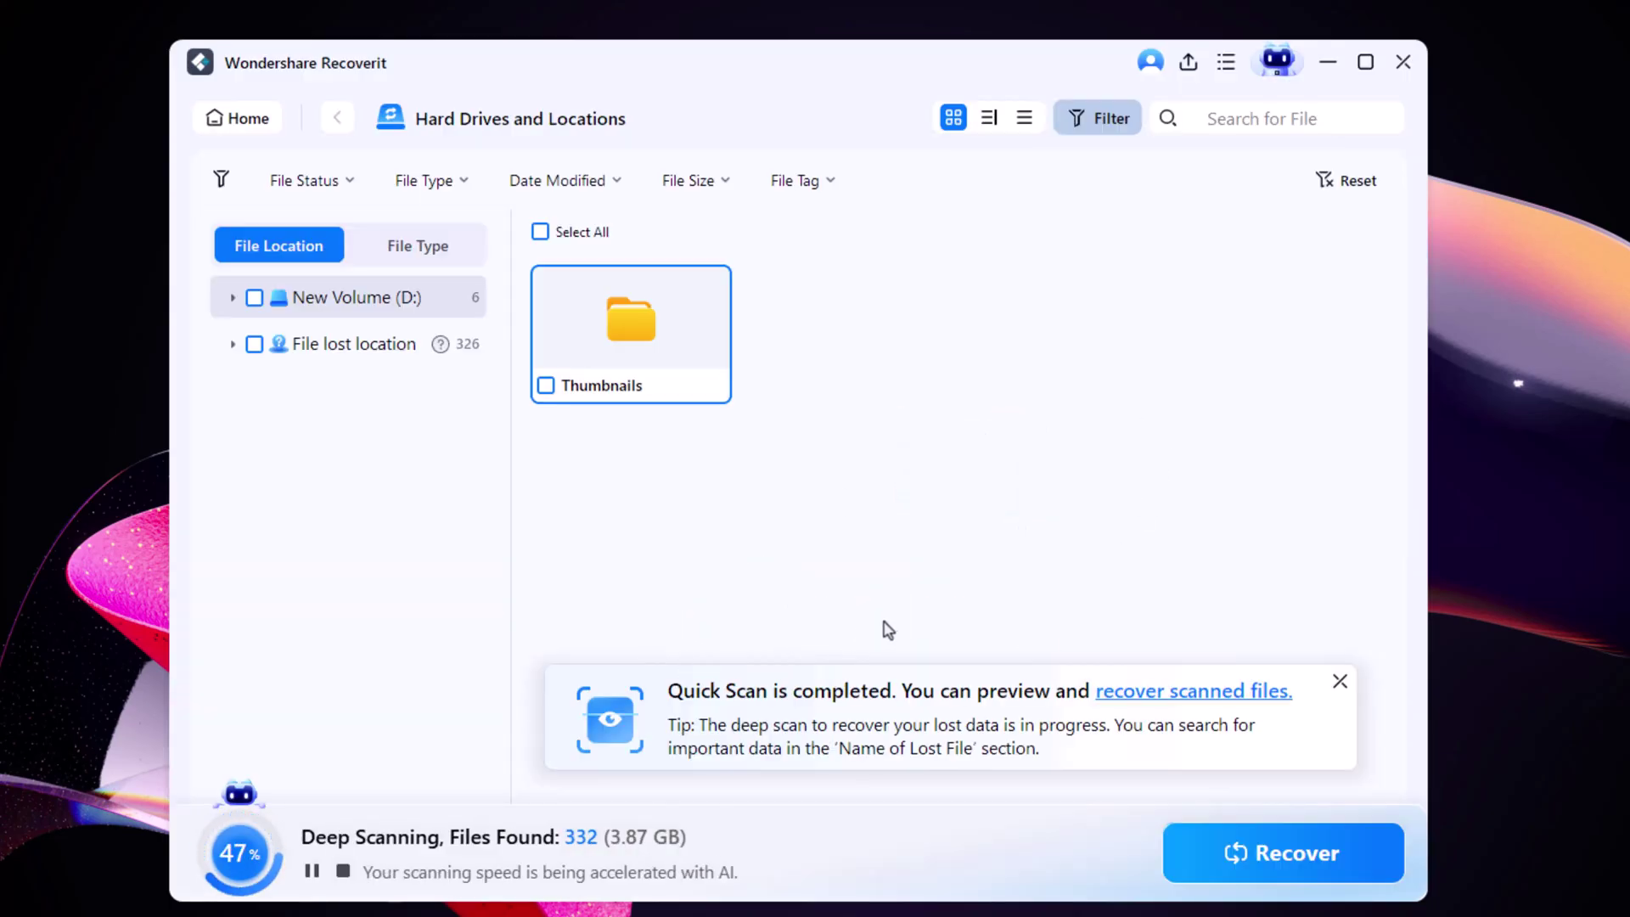
- Dismiss the scan-completed notices and show the files found in the Thumbnails folder
{"action": "left_click", "coordinate": [1341, 681]}
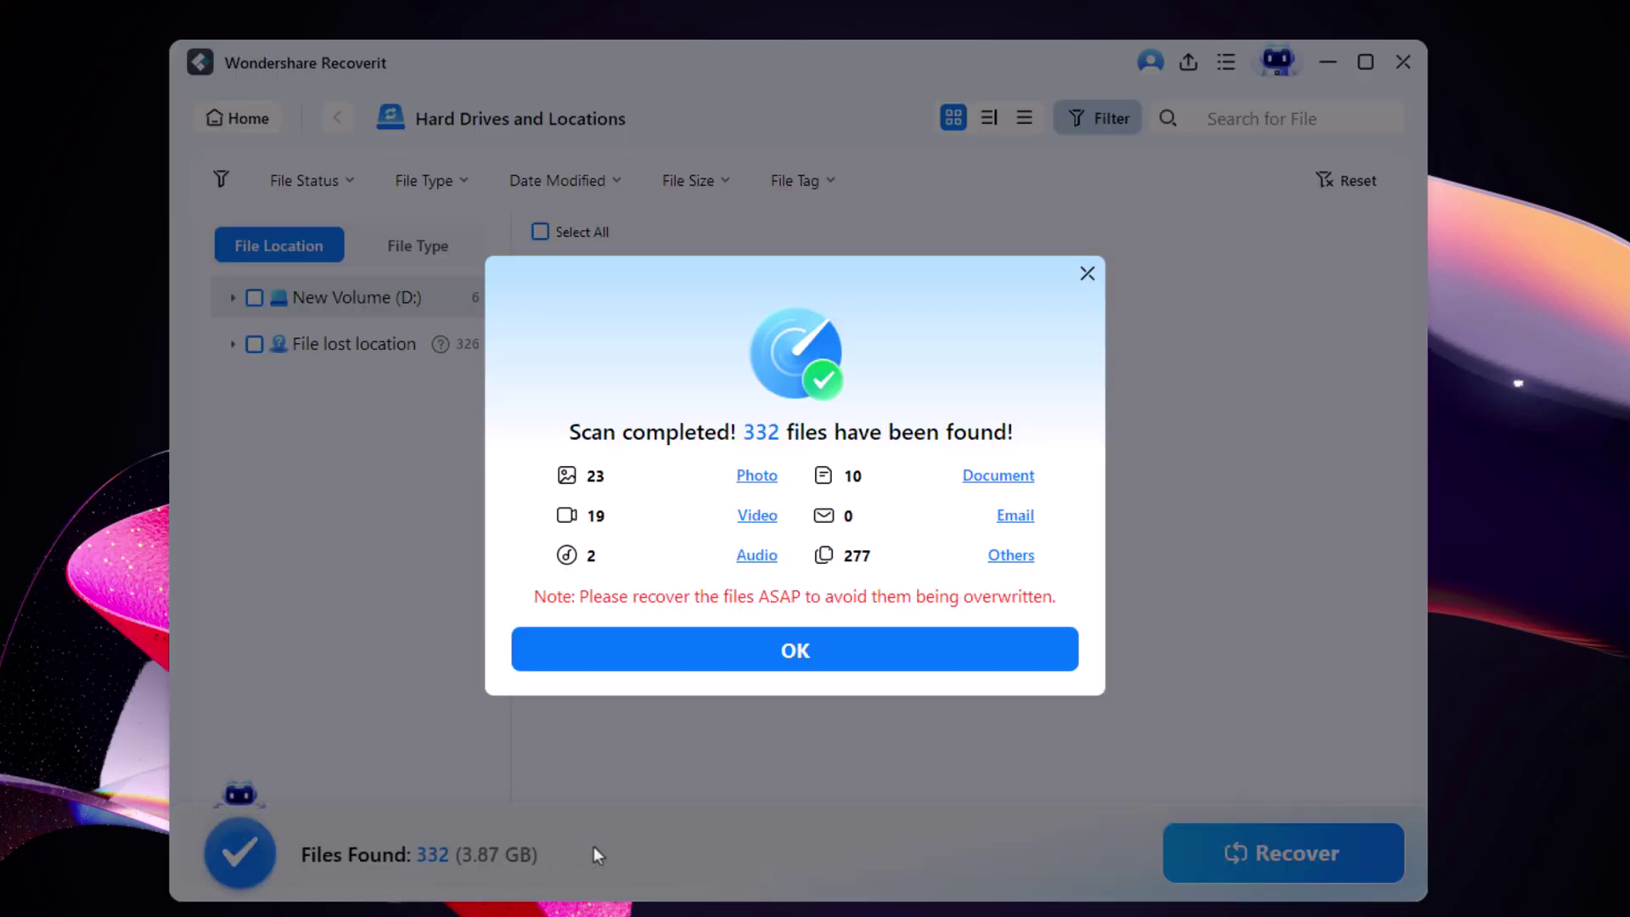
{"action": "left_click", "coordinate": [650, 649]}
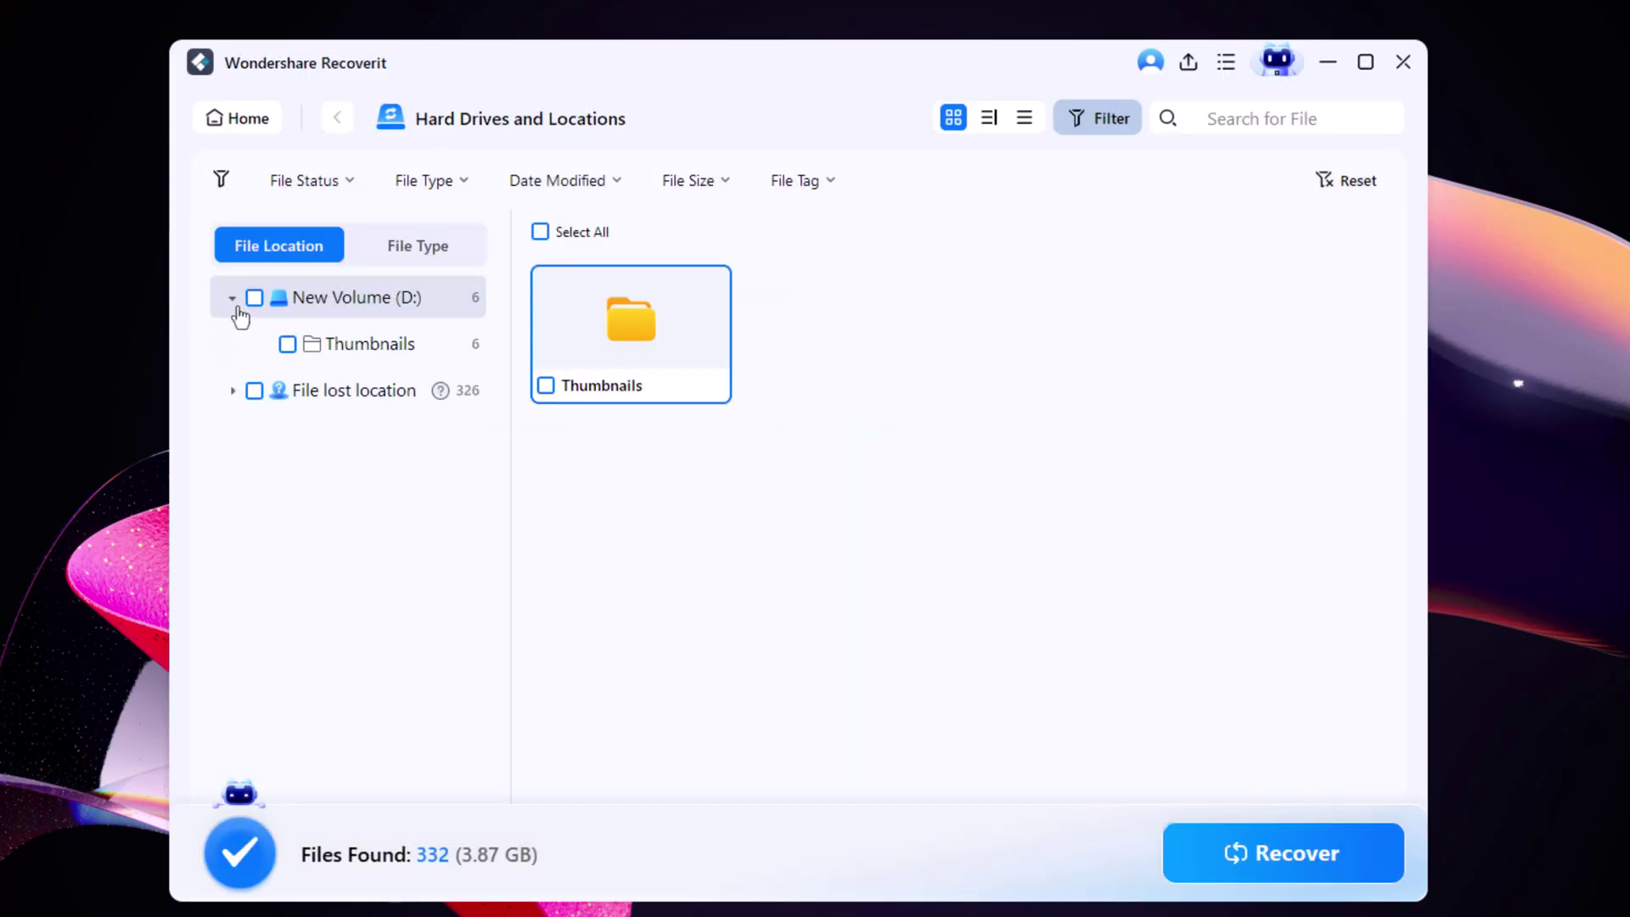
{"action": "left_click", "coordinate": [430, 352]}
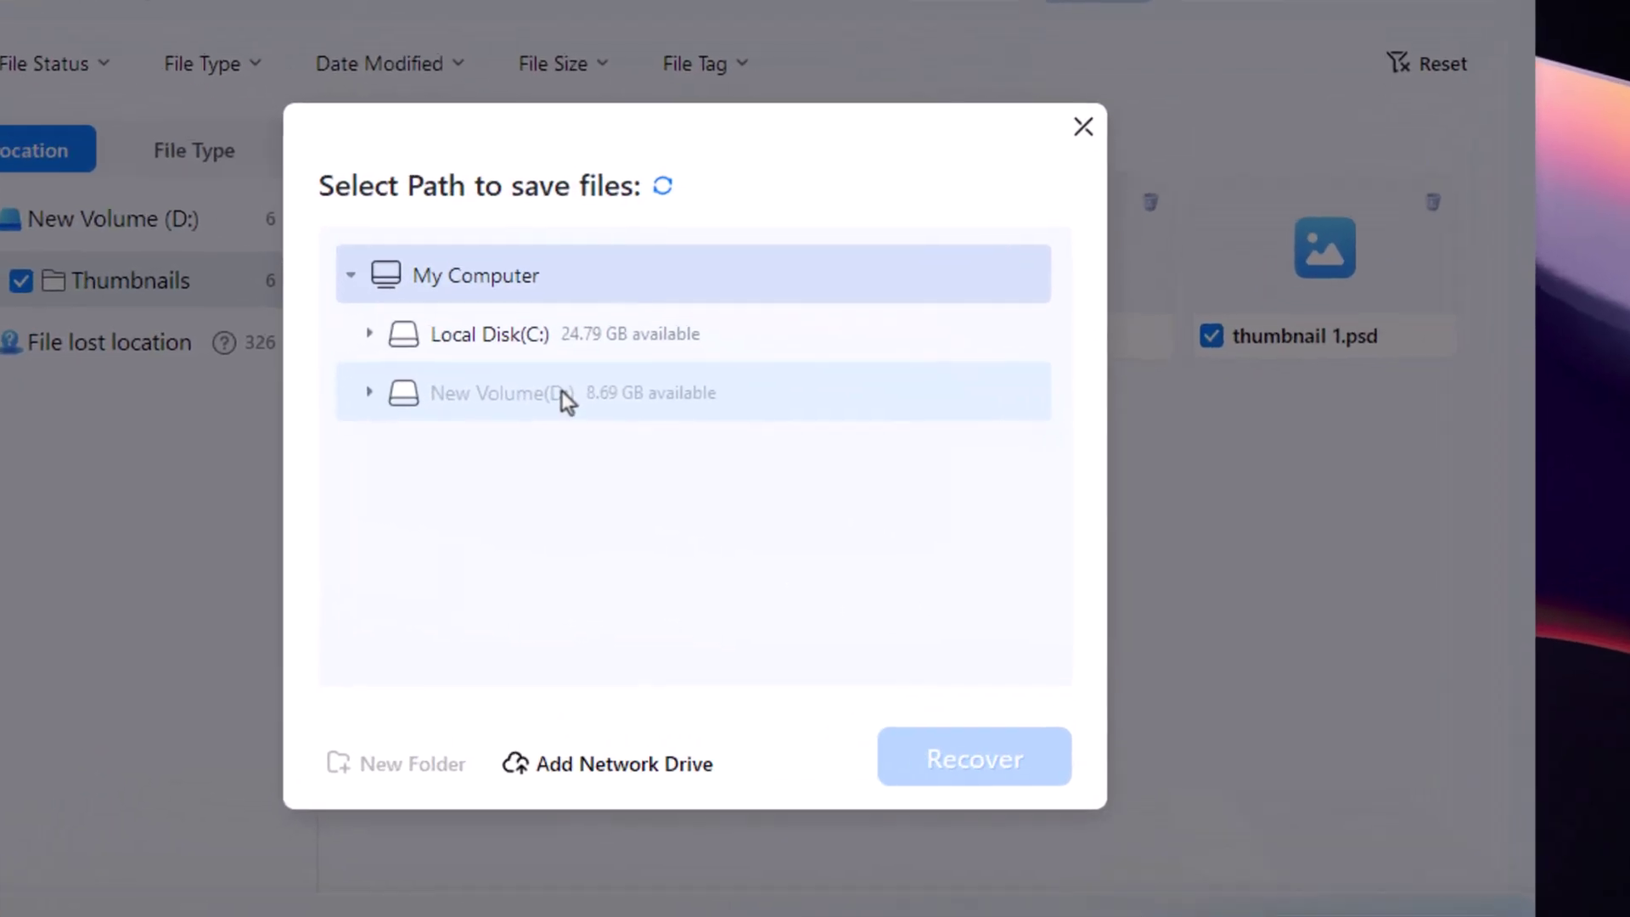
- Set Local Disk (C:) as the recovery location and create a new folder there
{"action": "left_click", "coordinate": [702, 430]}
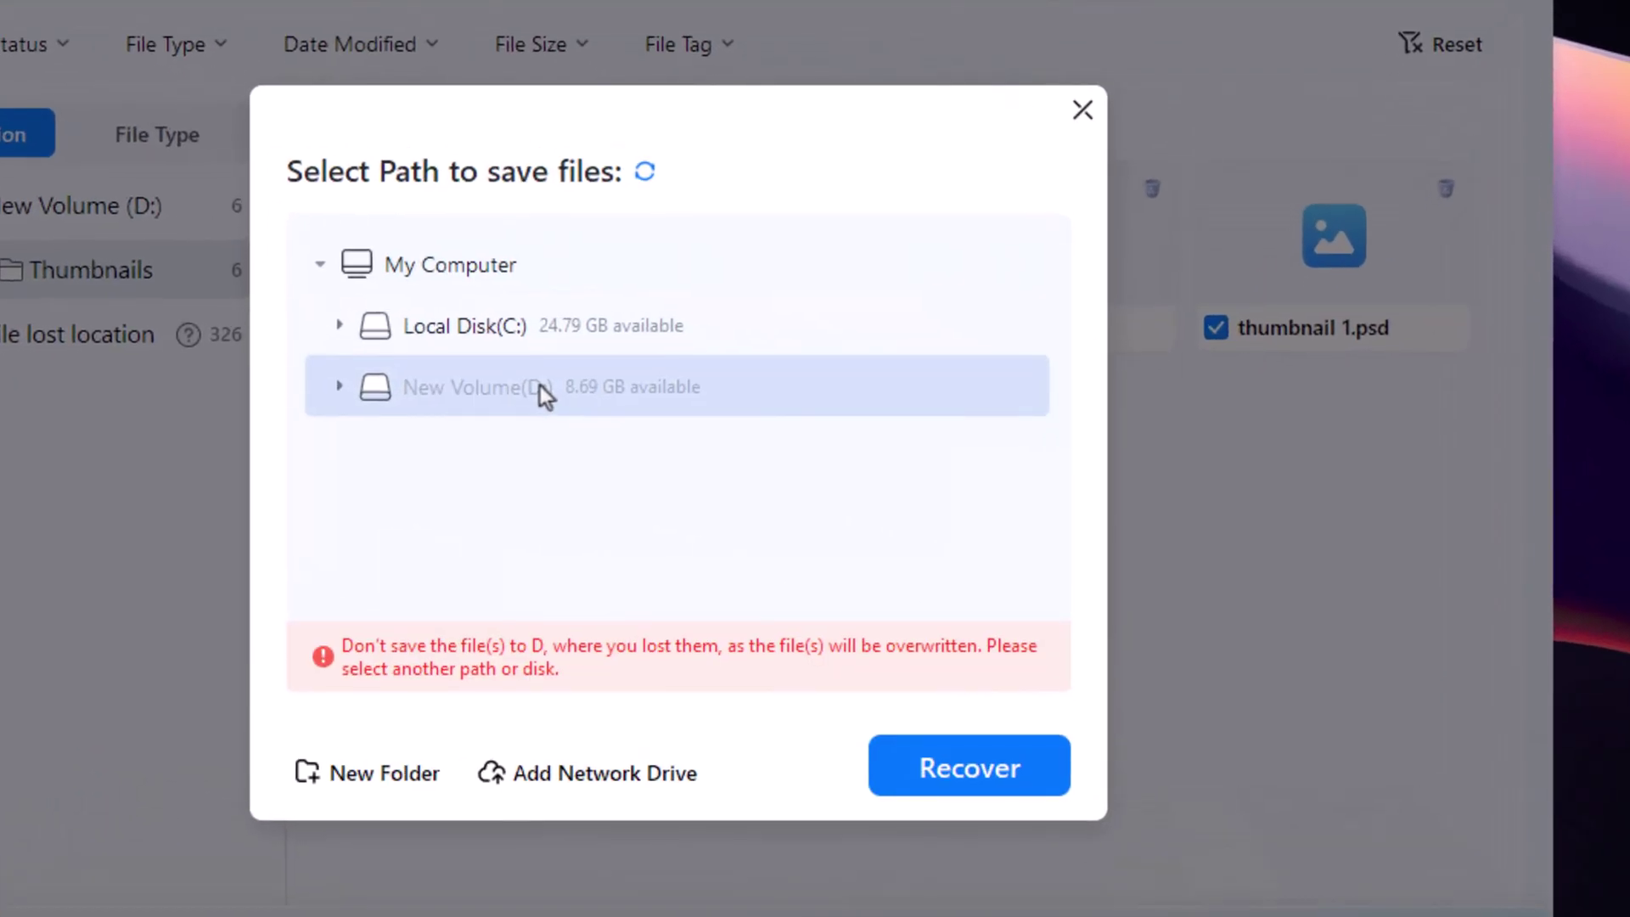
{"action": "left_click", "coordinate": [625, 324]}
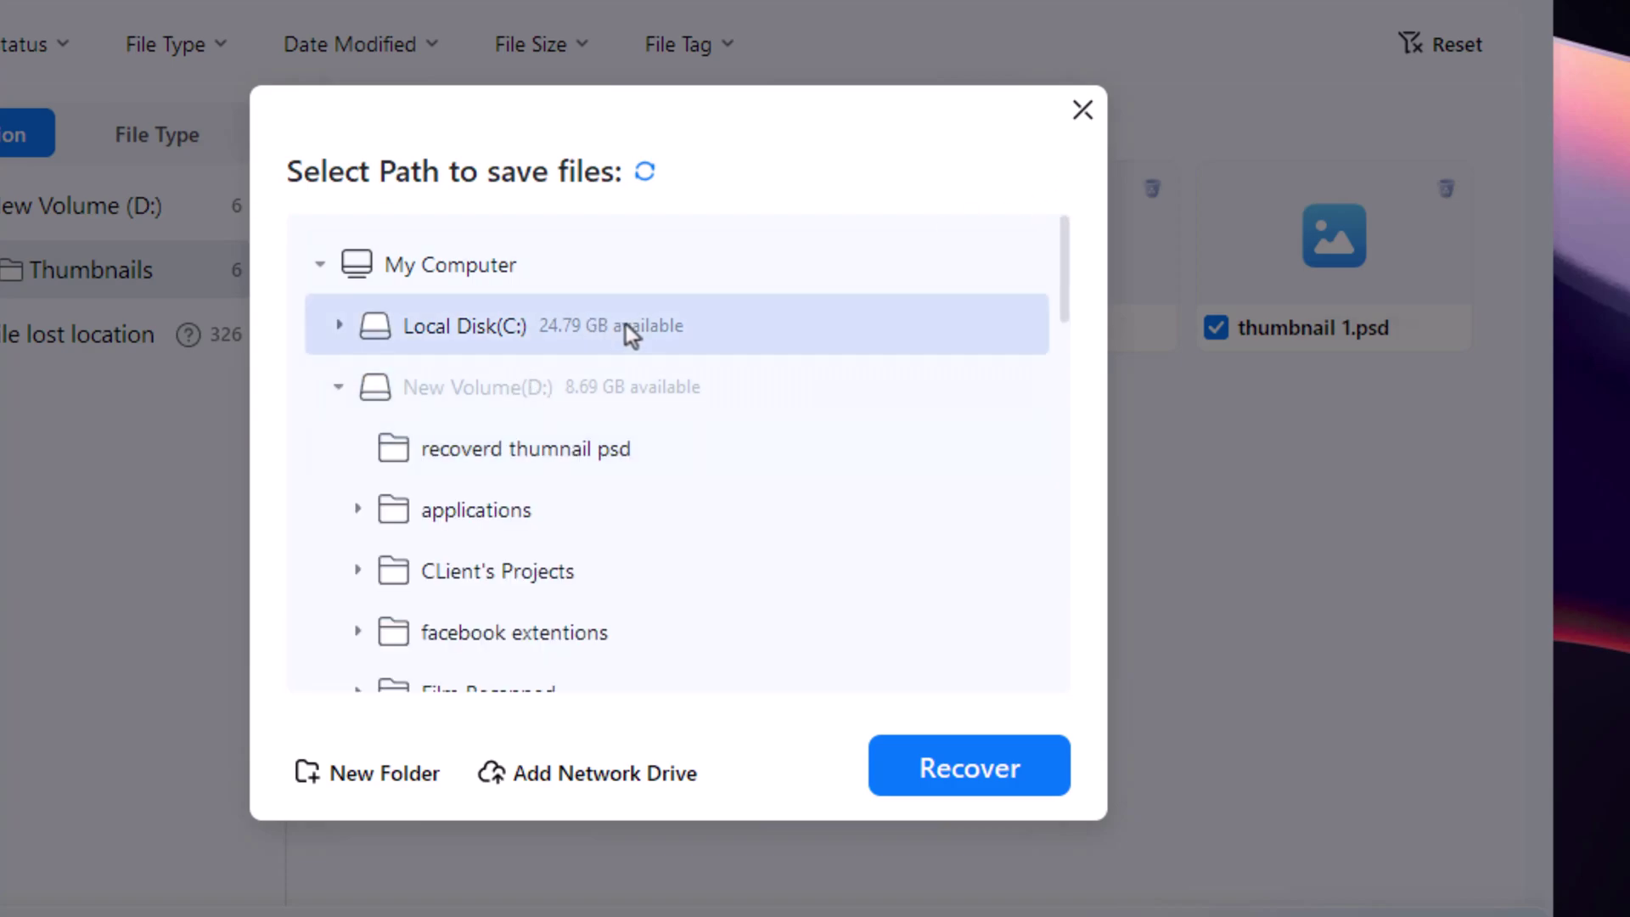
{"action": "left_click", "coordinate": [372, 785]}
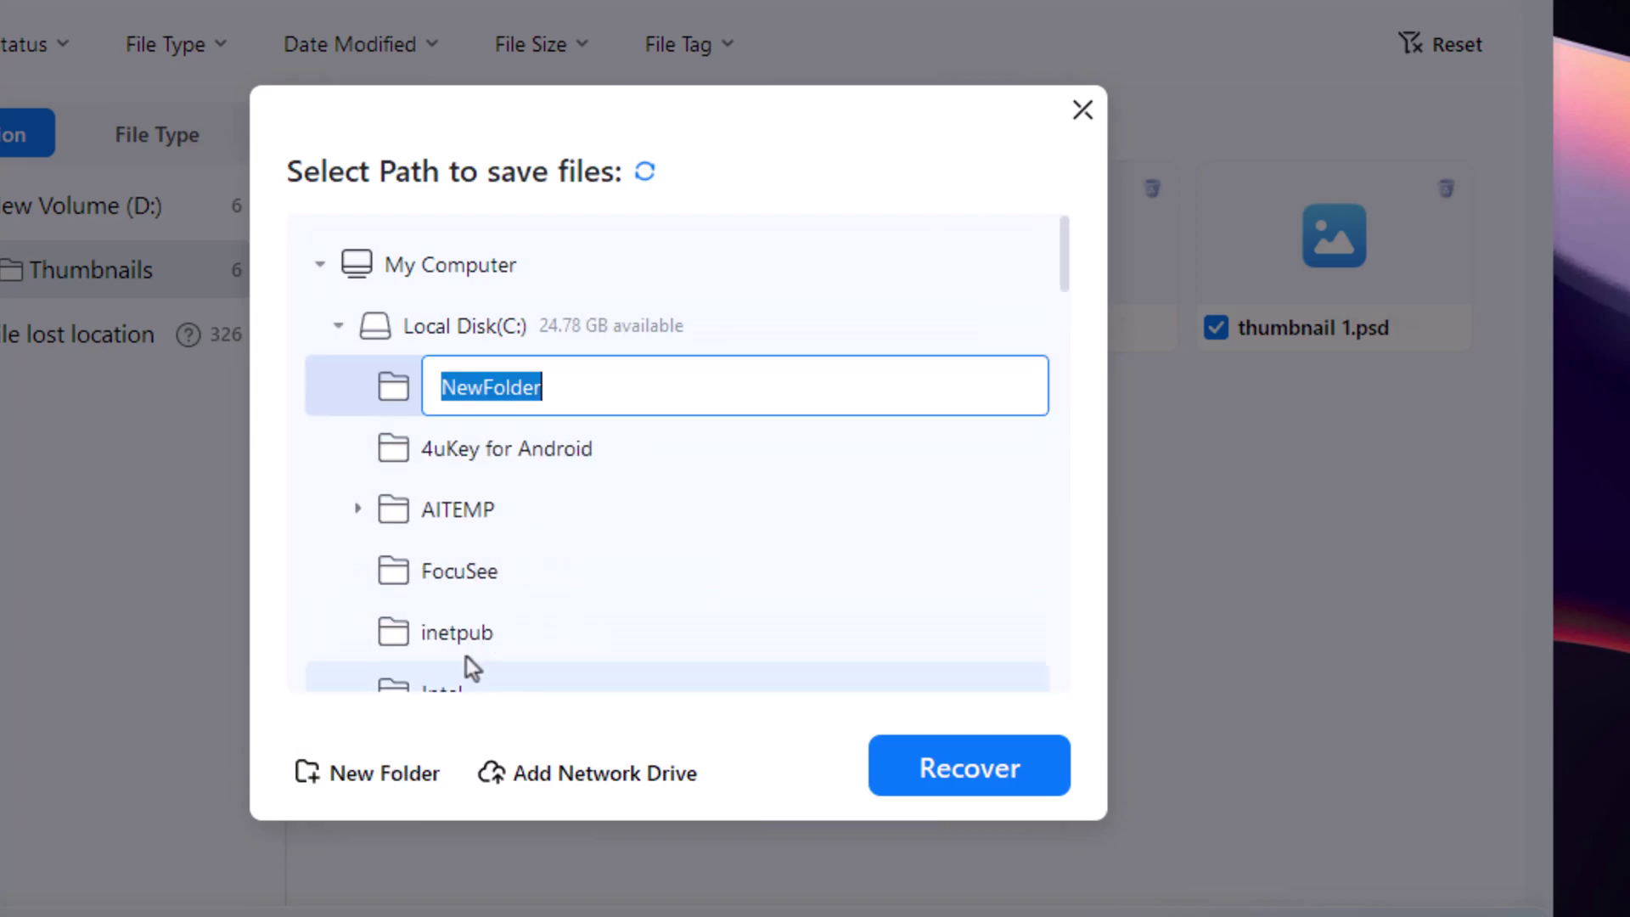
- Name the new folder 'recoverd psd' and recover the PSD files into it
{"action": "type", "text": "rec"}
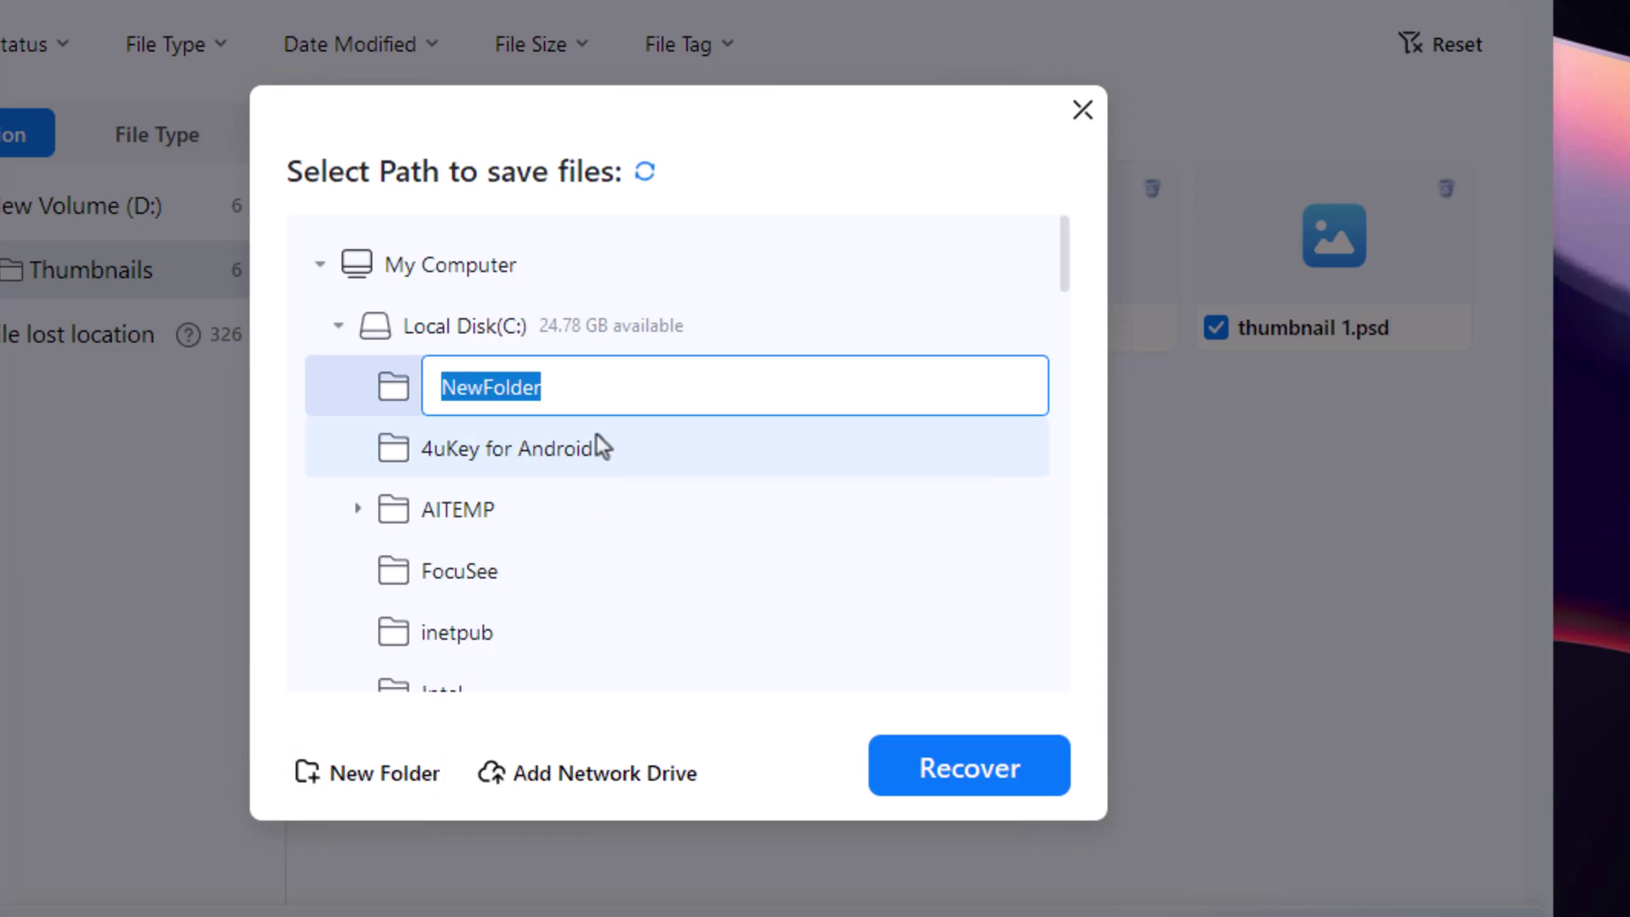
{"action": "type", "text": "recoverd psd"}
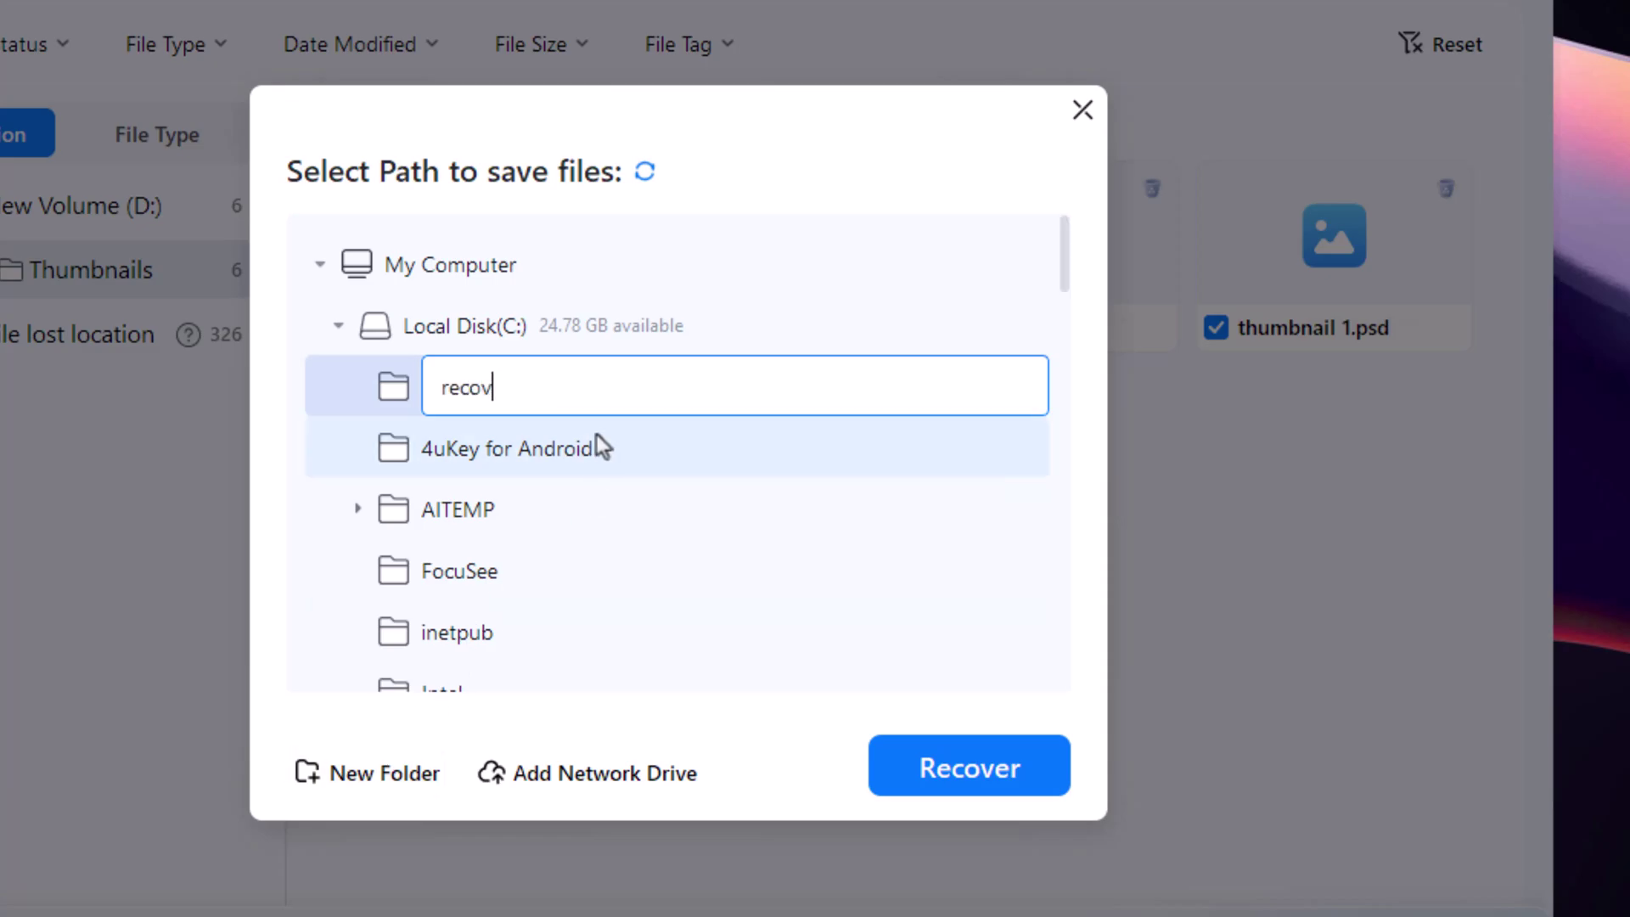
{"action": "left_click", "coordinate": [934, 768]}
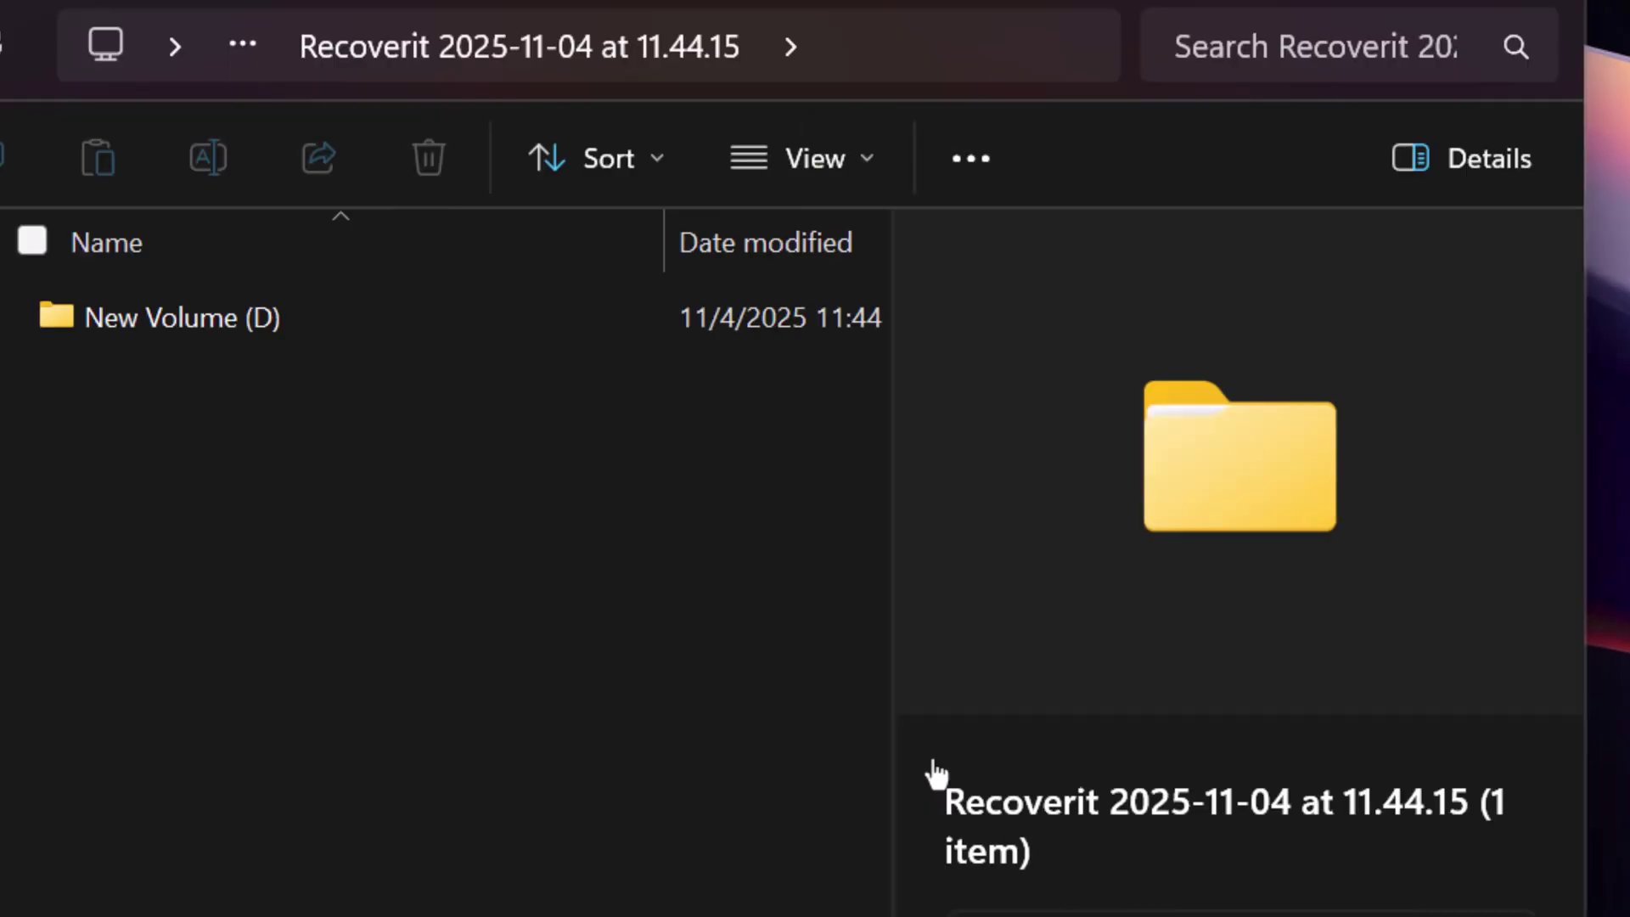
- Browse the output to New Volume (D) > Thumbnails and preview thumbnail 1
{"action": "double_click", "coordinate": [231, 316]}
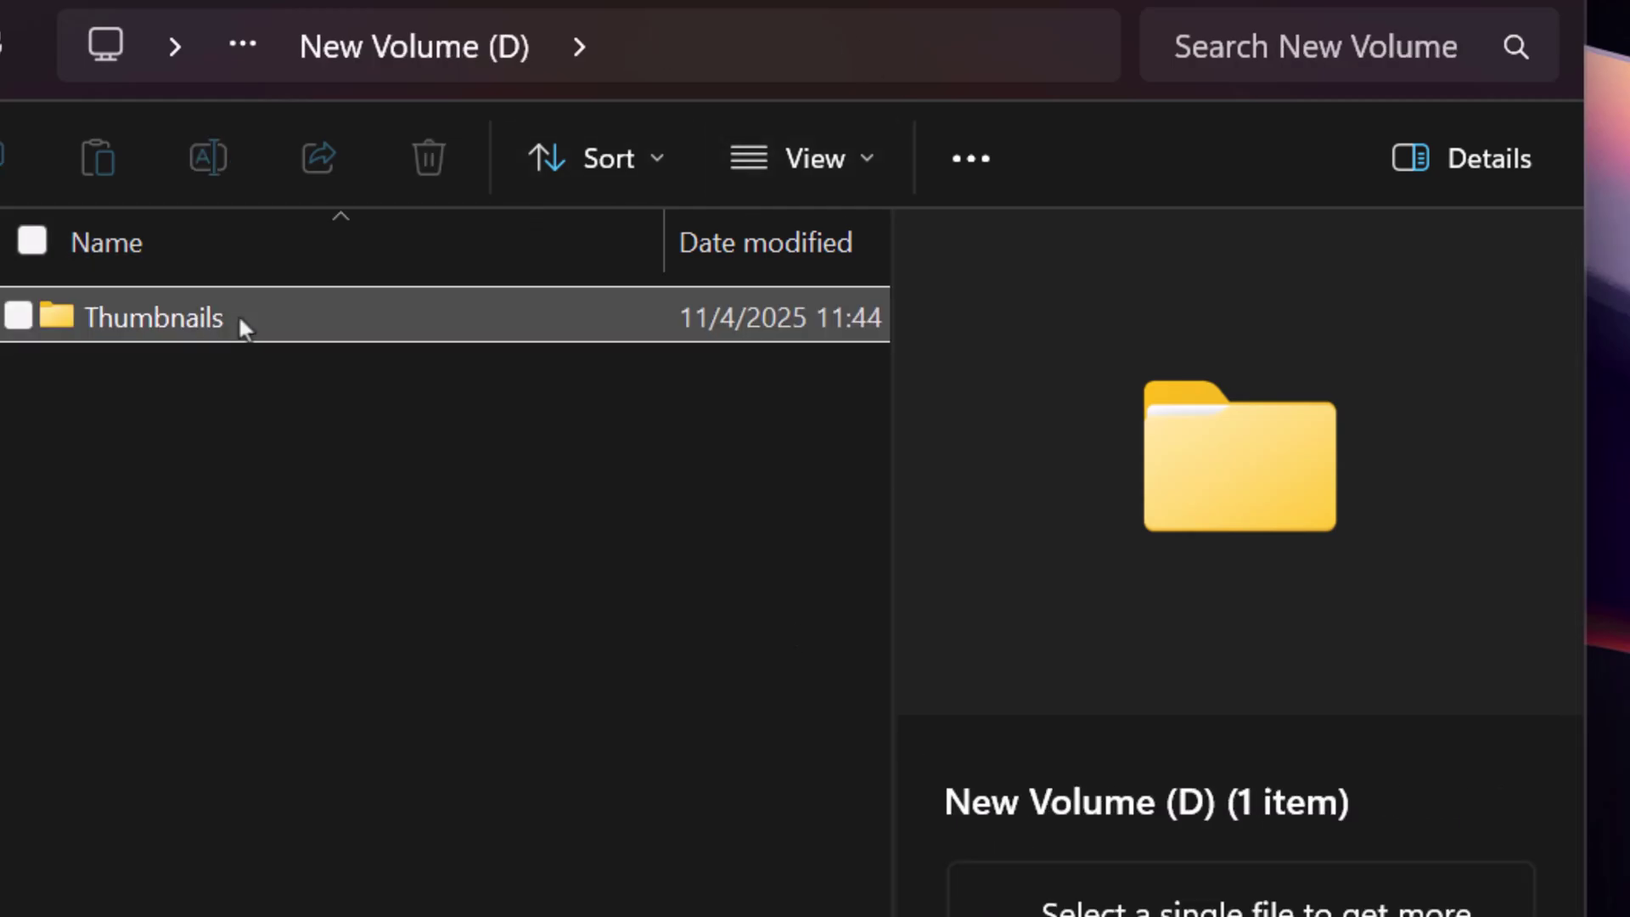
{"action": "double_click", "coordinate": [240, 321]}
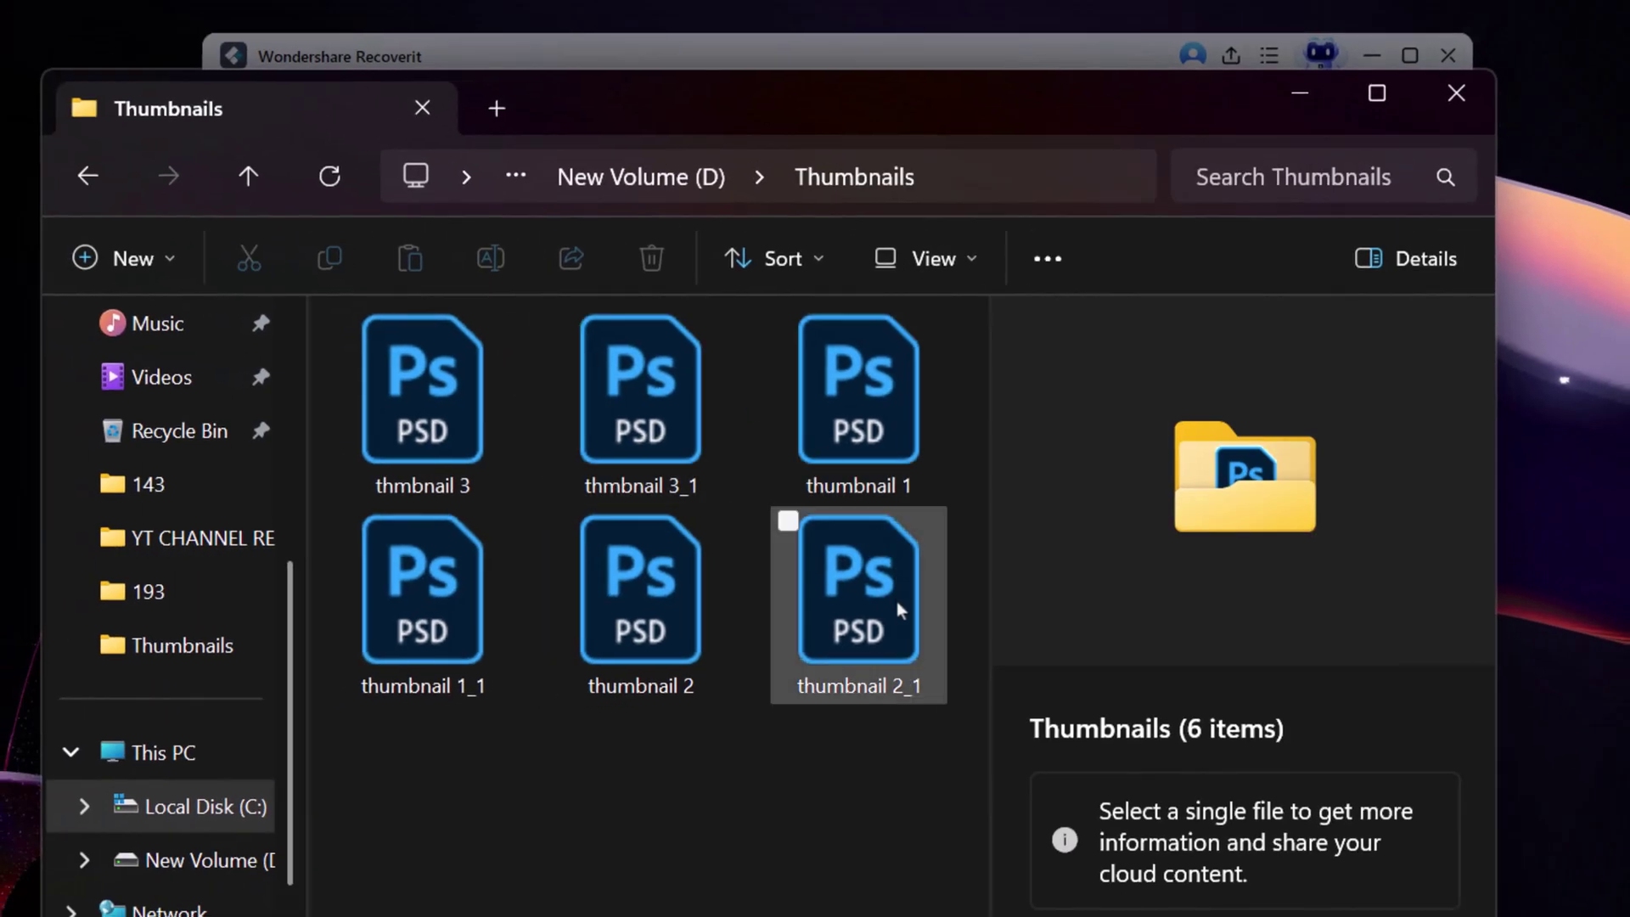
{"action": "left_click", "coordinate": [878, 484]}
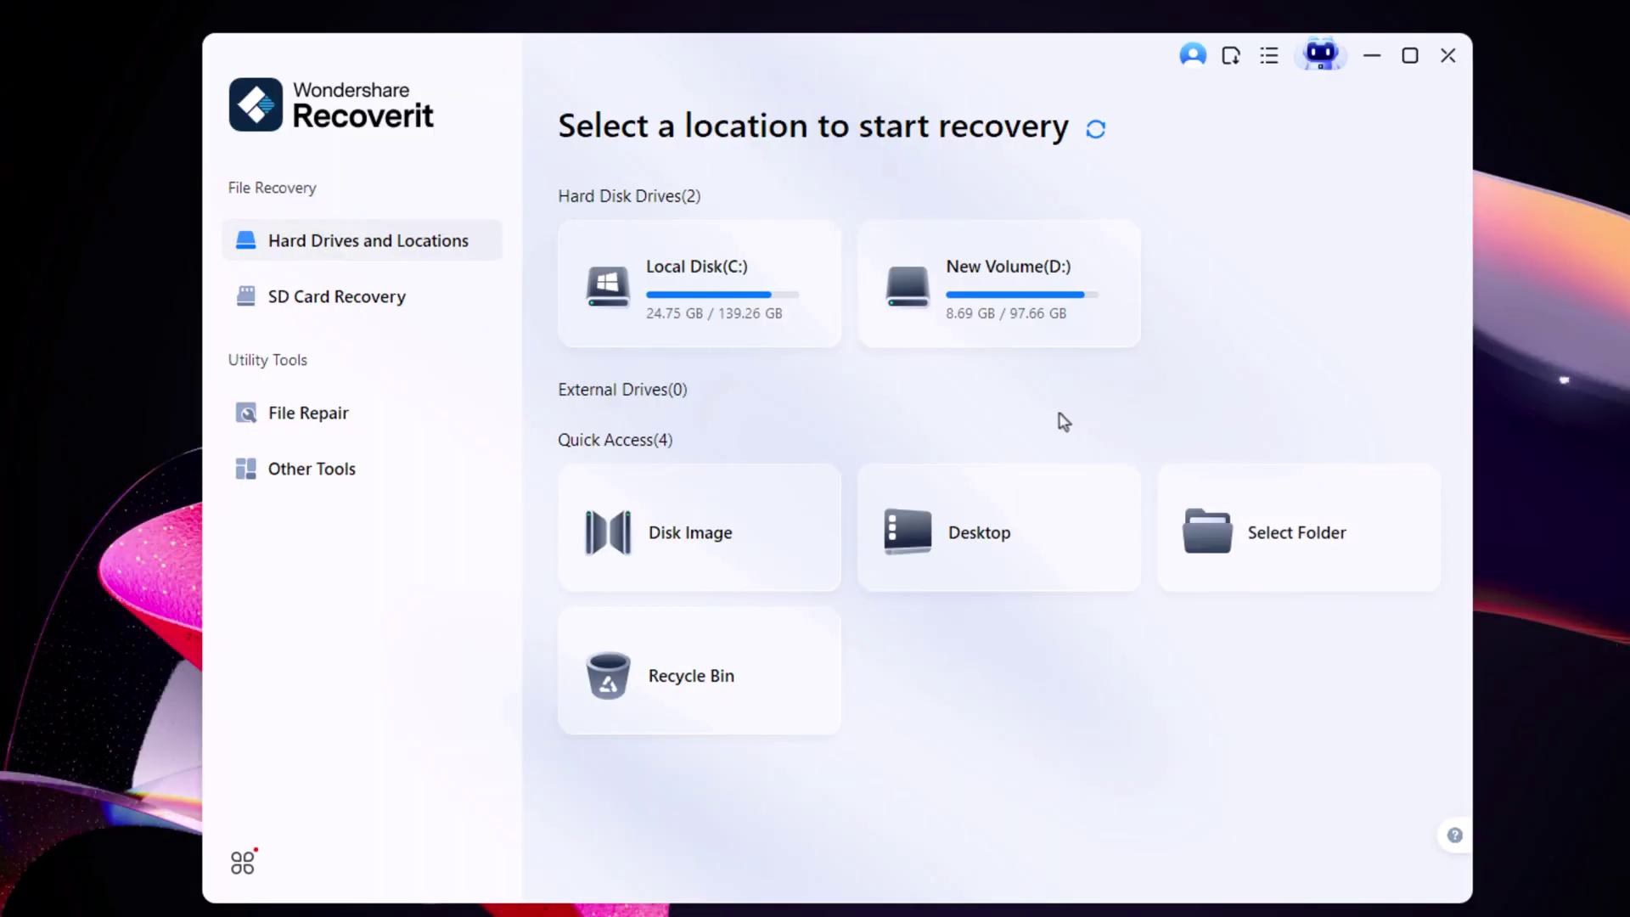
- Switch Recoverit from the Quick Access cards to the SD Card Recovery page
{"action": "mouse_move", "coordinate": [788, 732]}
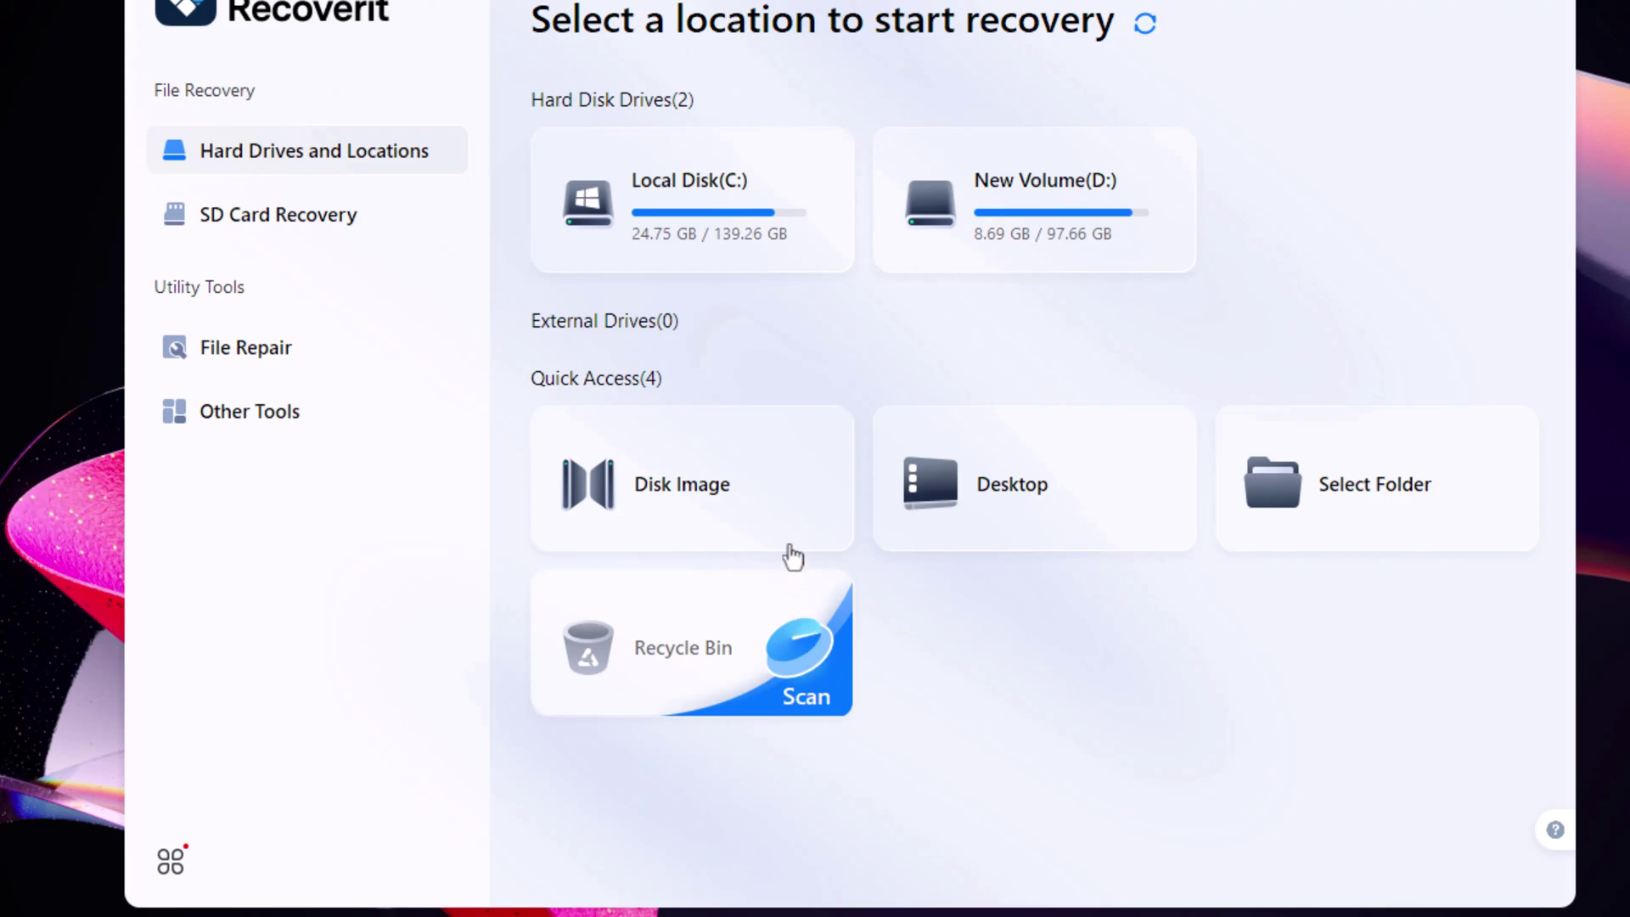
{"action": "mouse_move", "coordinate": [1137, 548]}
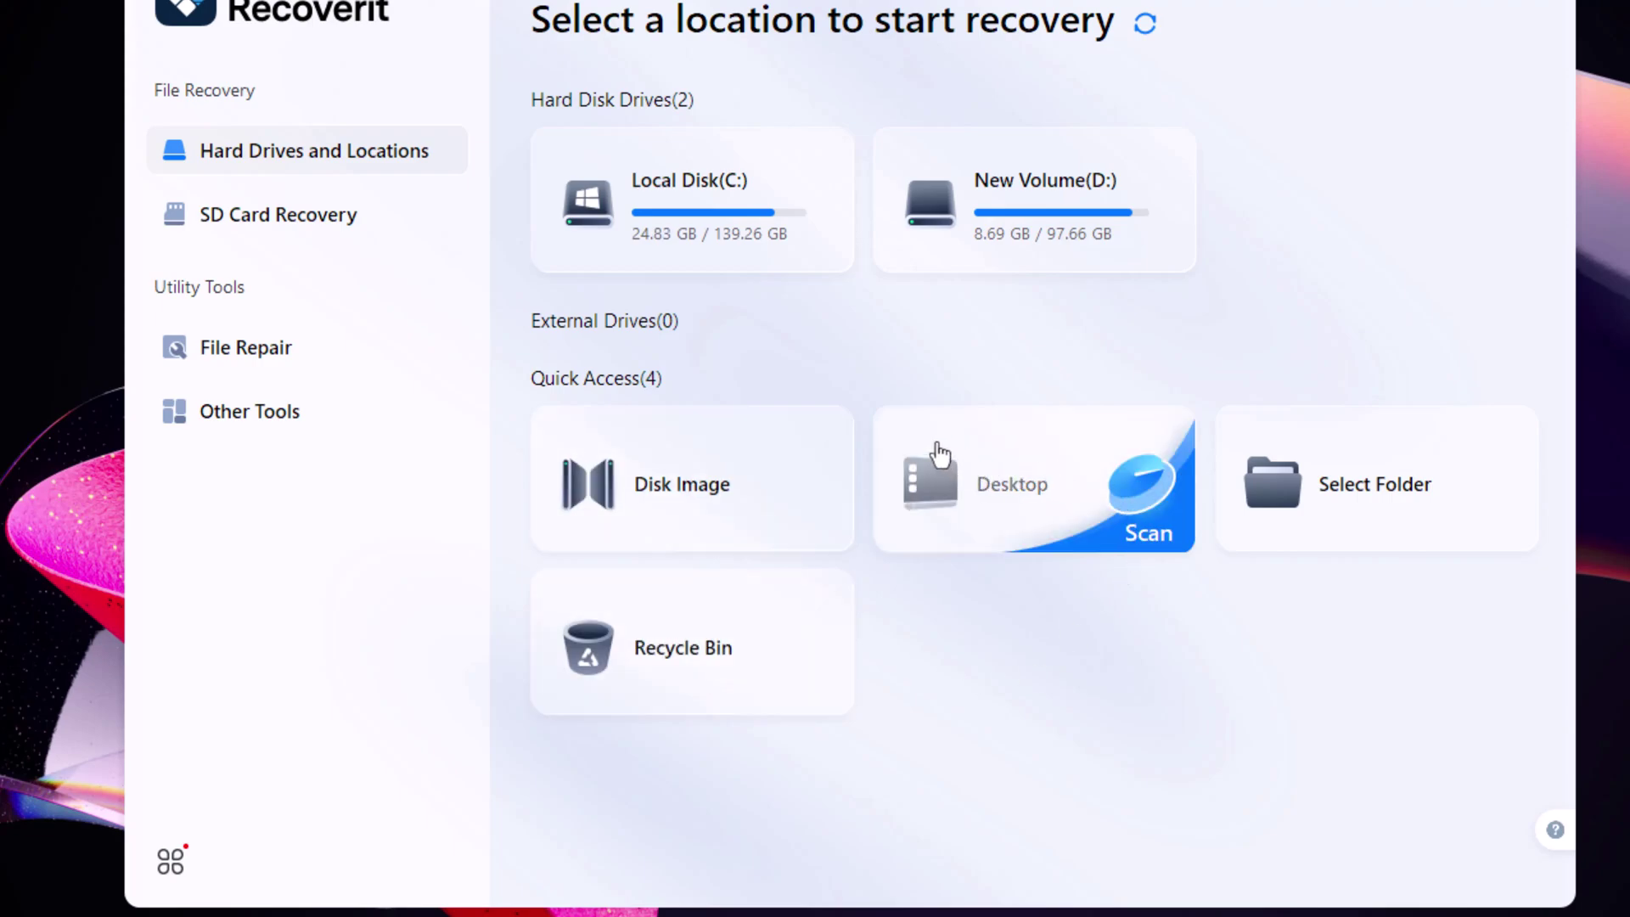
{"action": "mouse_move", "coordinate": [676, 643]}
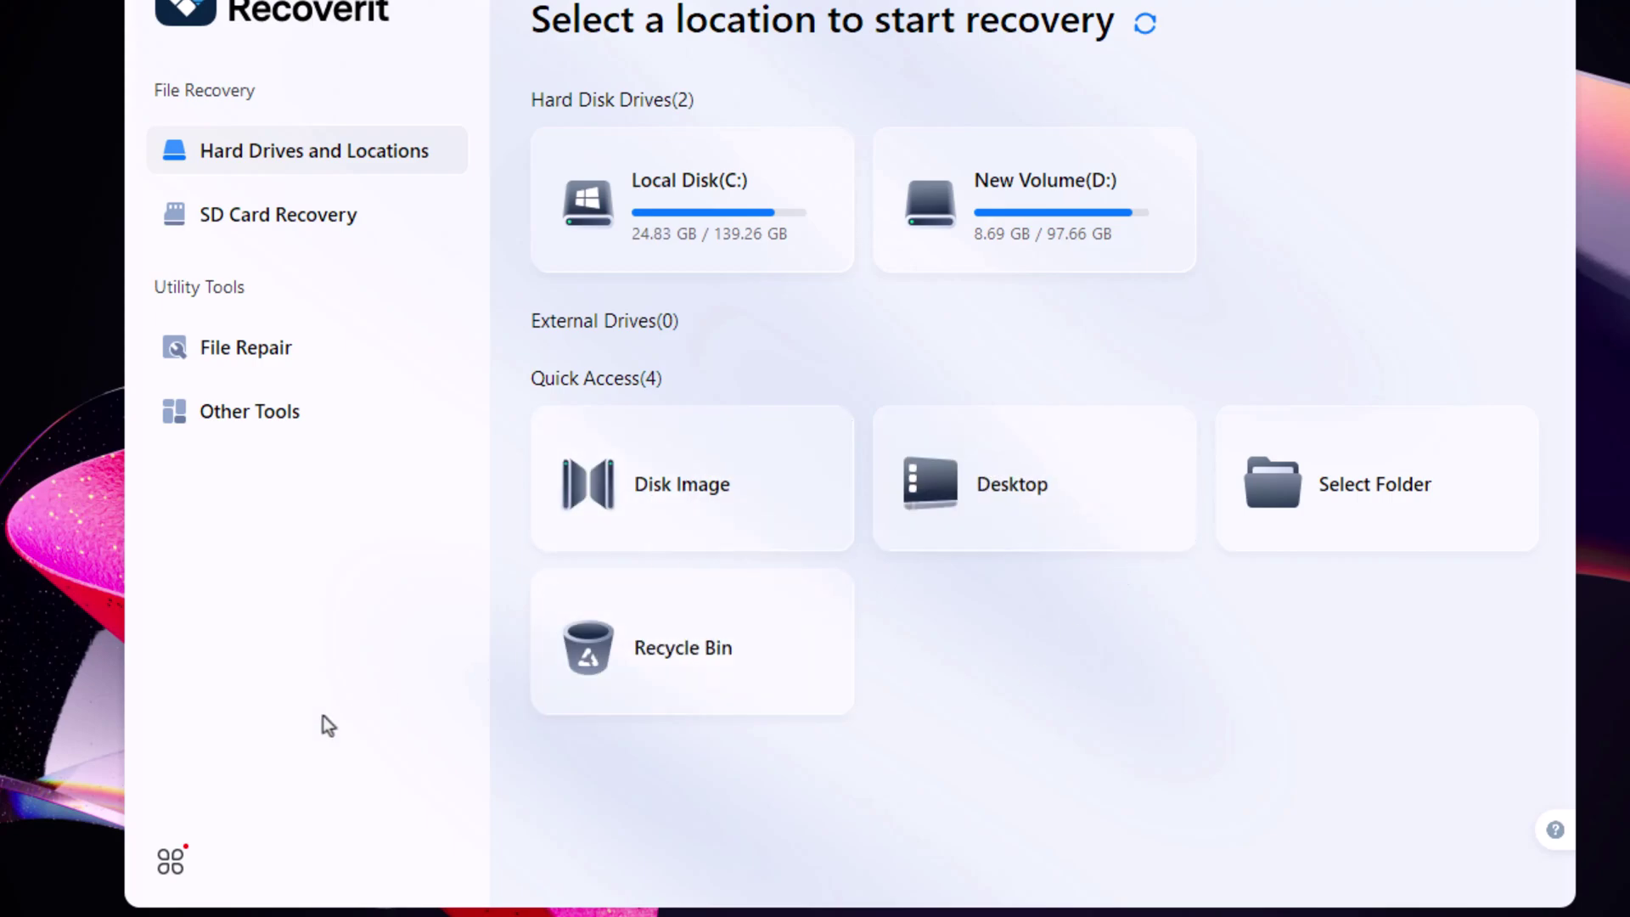
{"action": "left_click", "coordinate": [316, 213]}
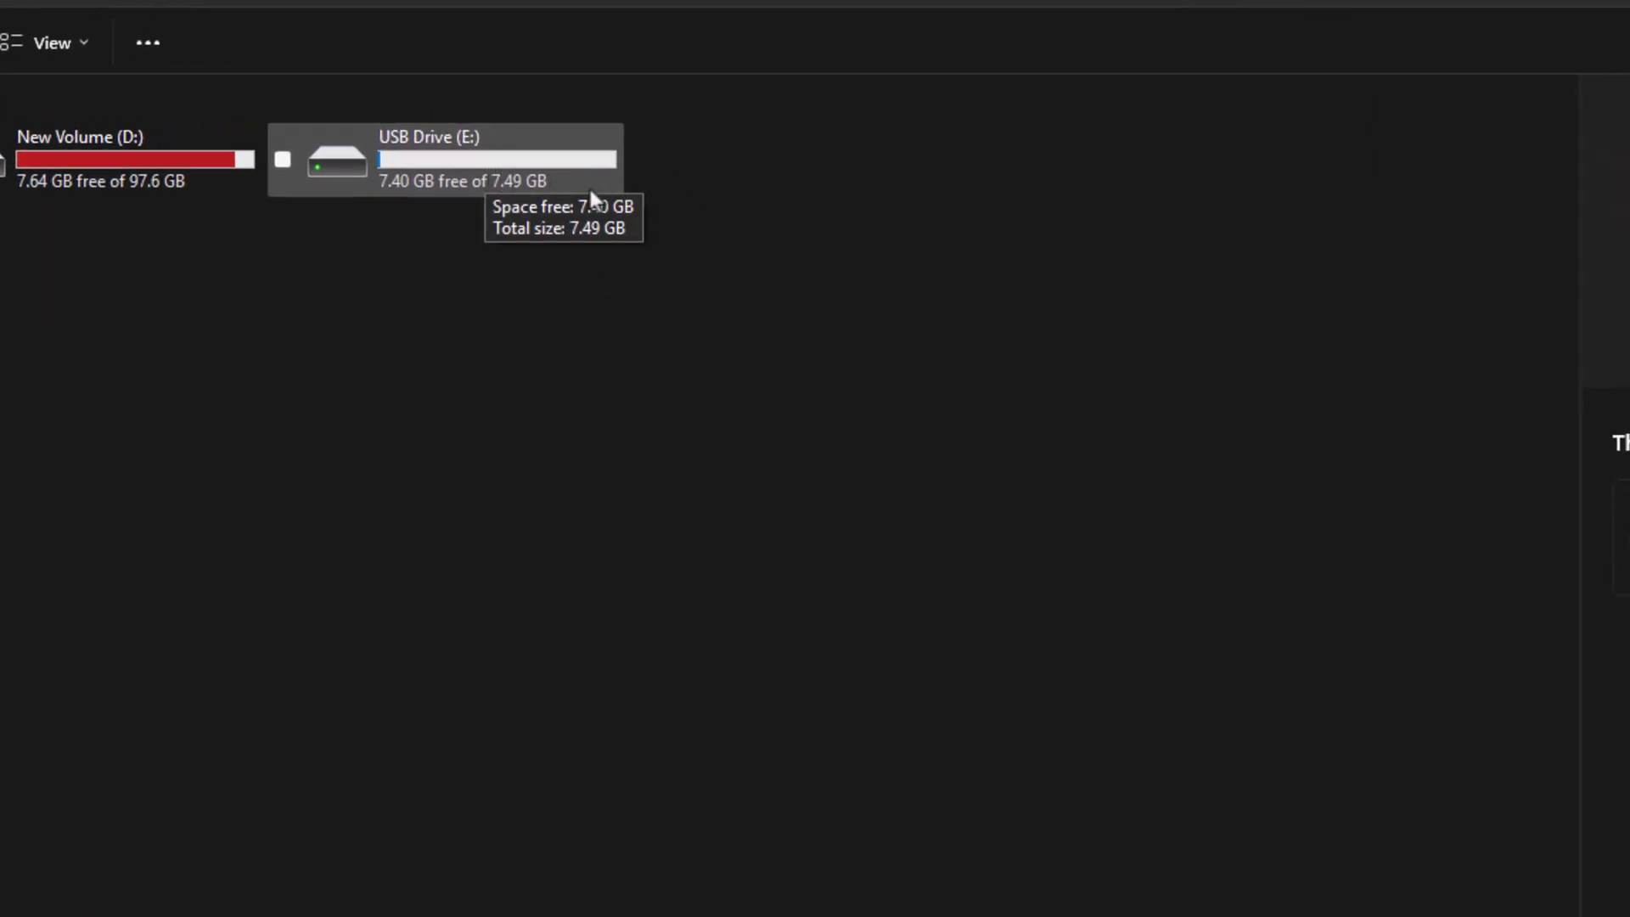
- Open the work folder on USB Drive (E:), show extra-large icons, and Shift+Delete its three files
{"action": "double_click", "coordinate": [505, 176]}
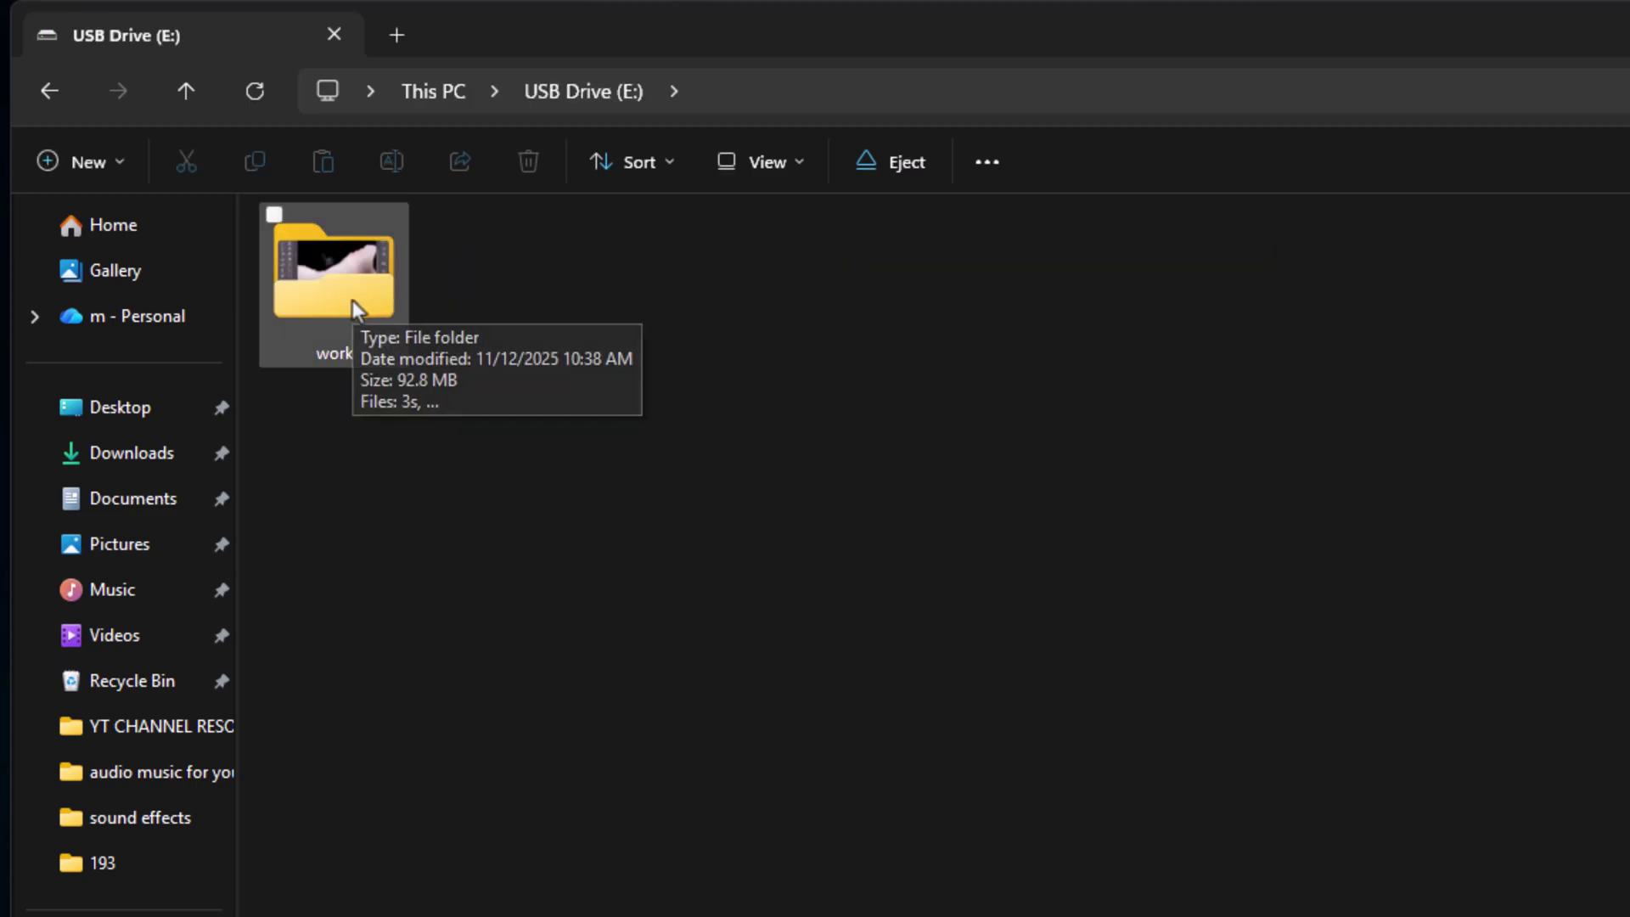
{"action": "double_click", "coordinate": [354, 301]}
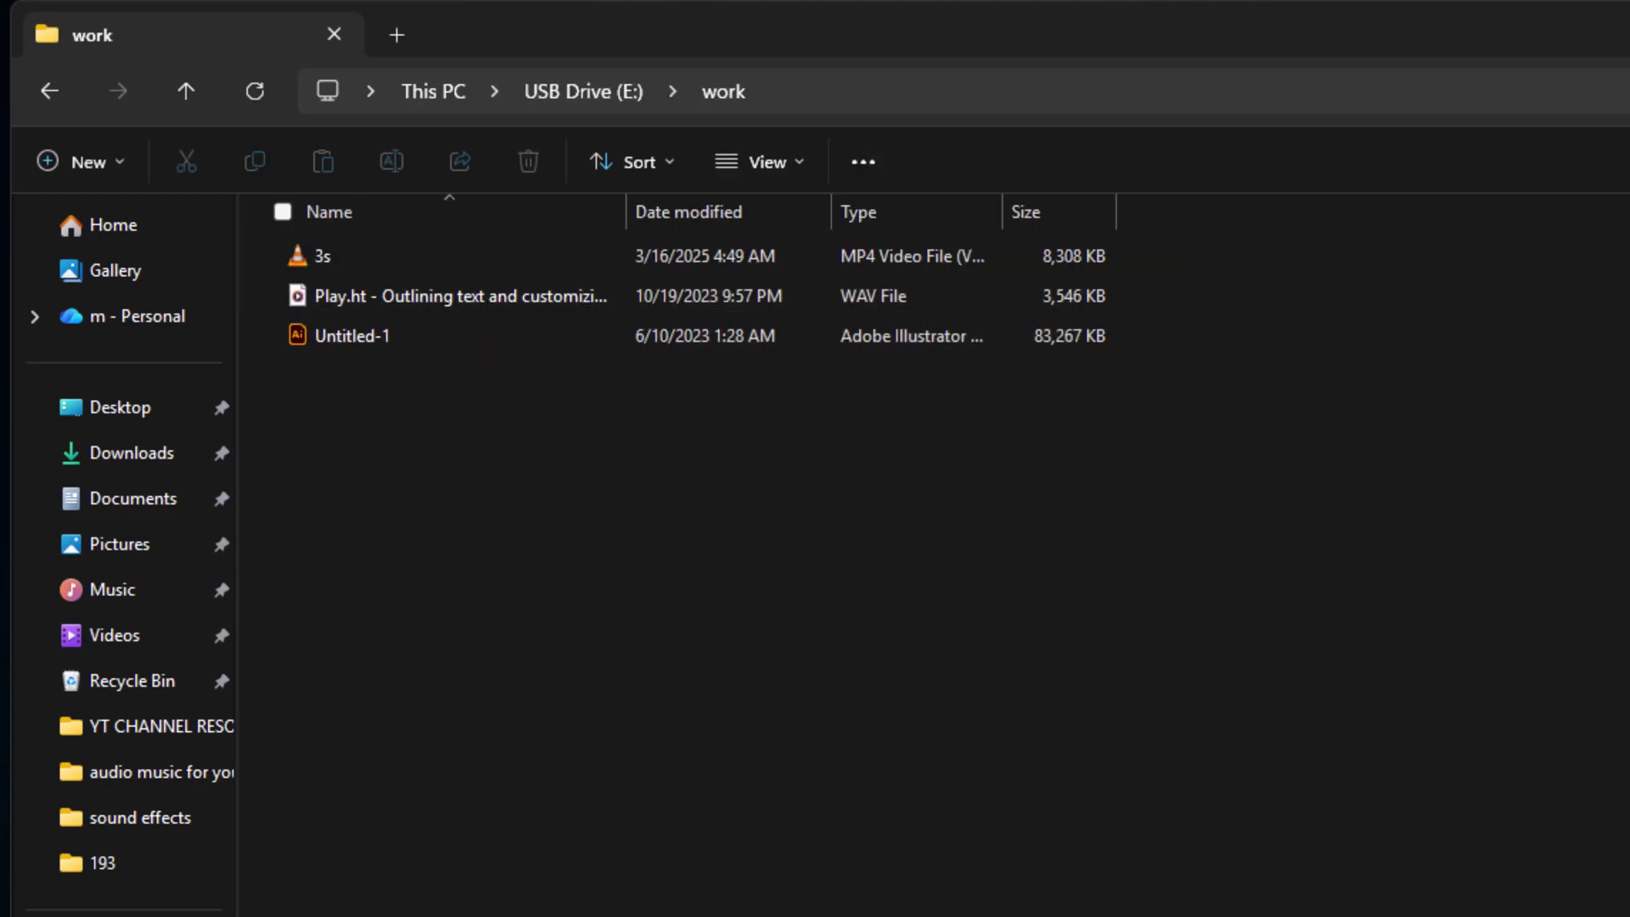
{"action": "key", "text": "ctrl+shift+2"}
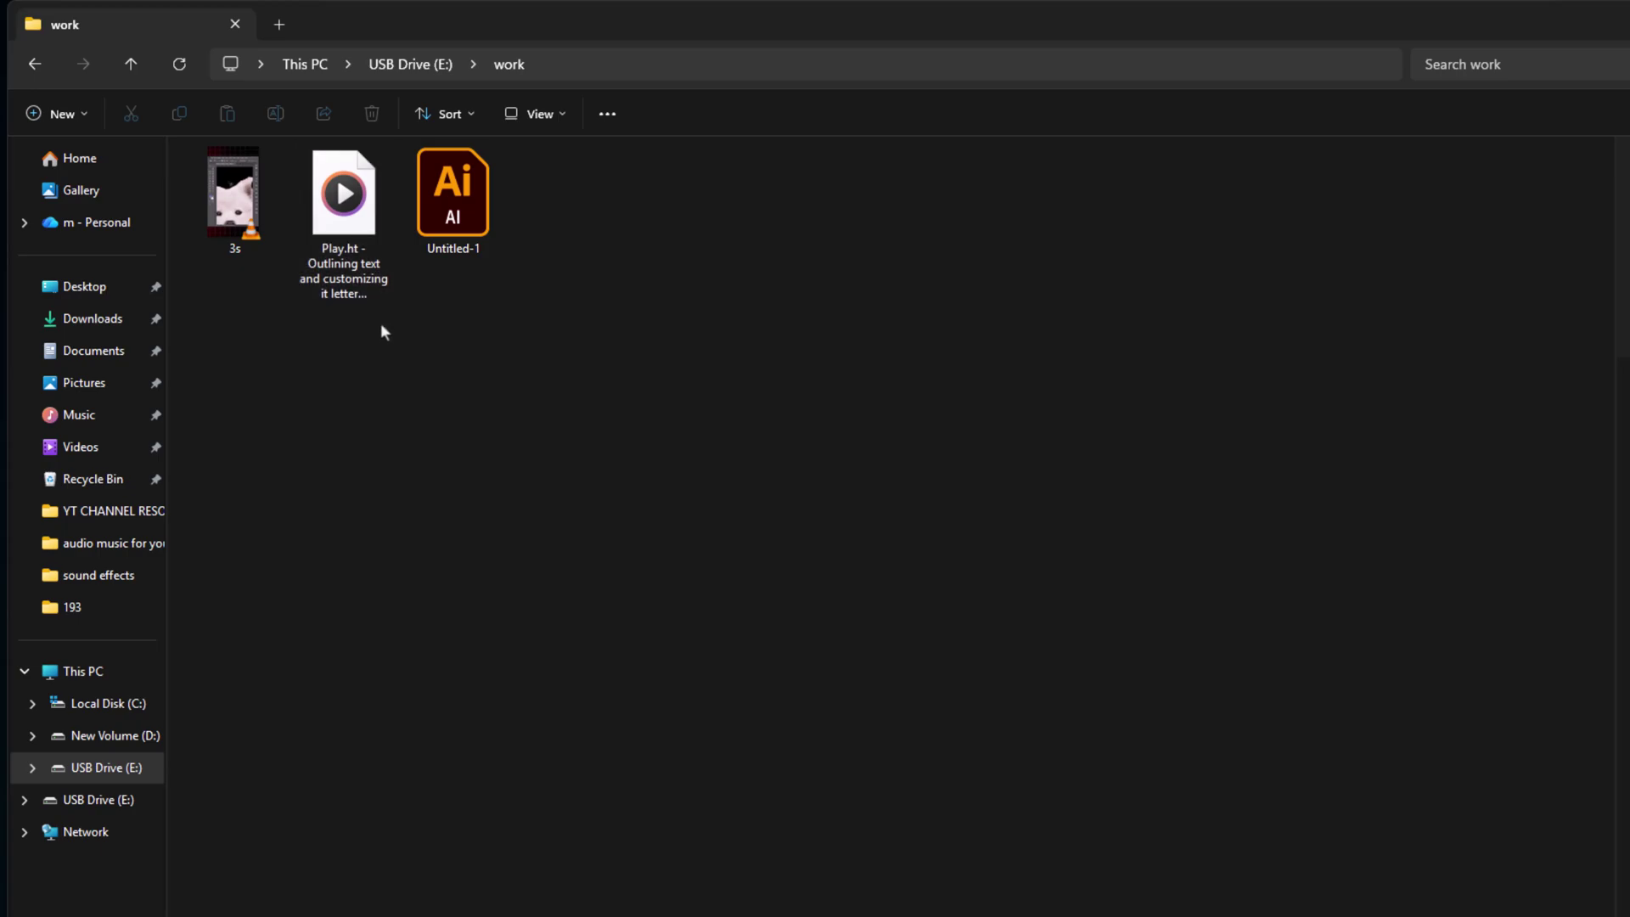
{"action": "scroll", "coordinate": [370, 319], "scroll_direction": "up", "scroll_amount": 4, "text": "ctrl"}
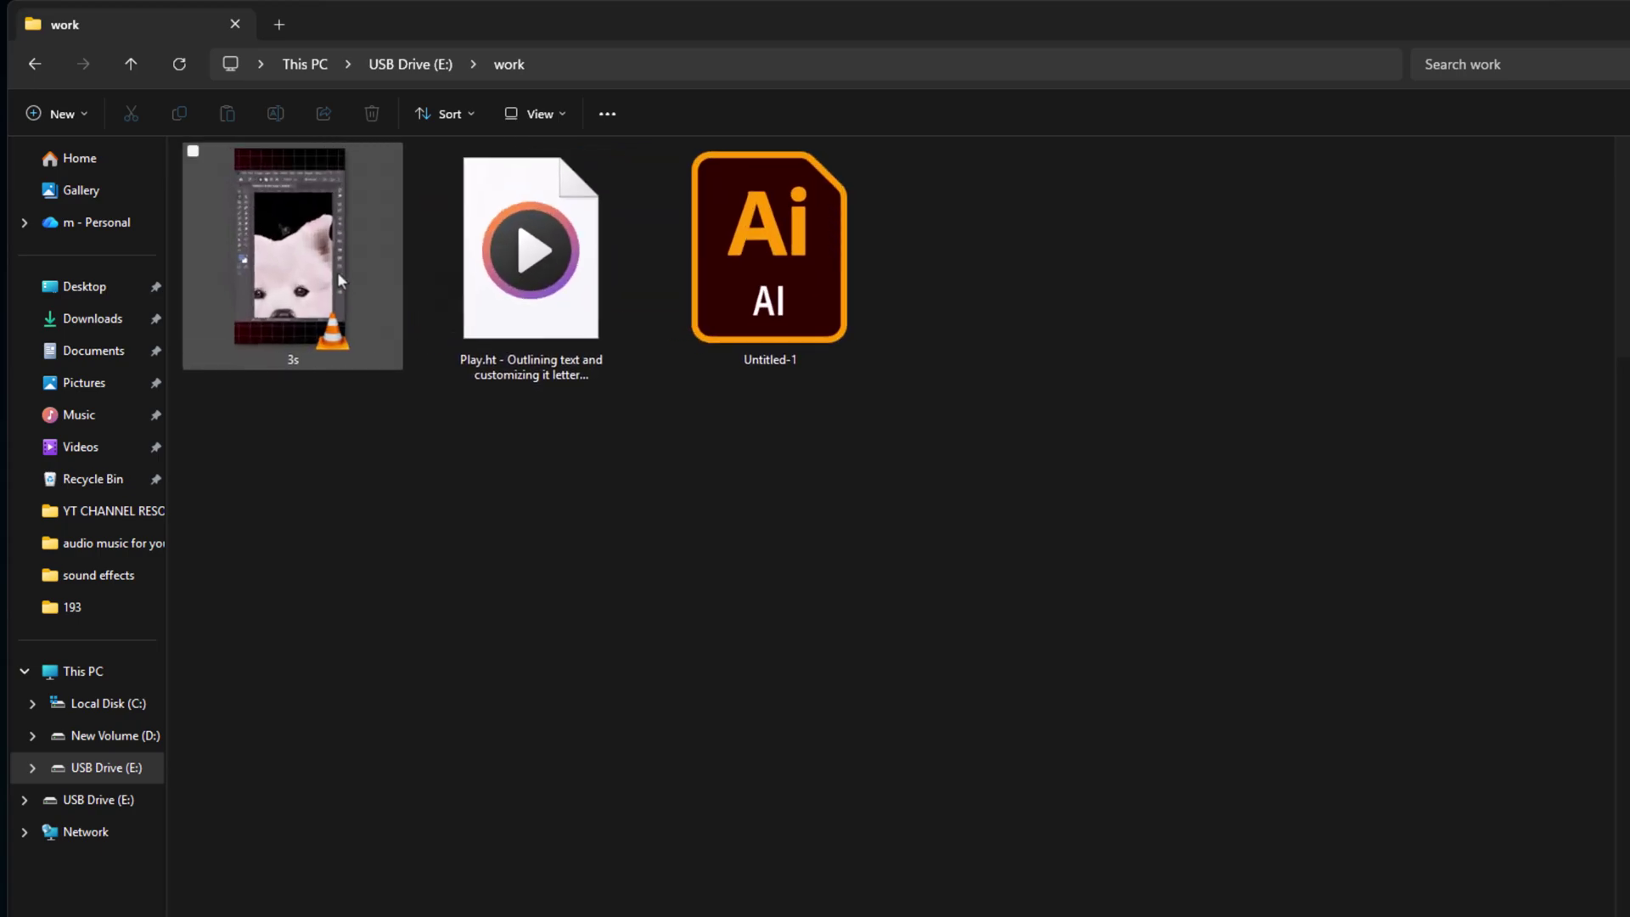
{"action": "left_click_drag", "start_coordinate": [1019, 509], "coordinate": [187, 149]}
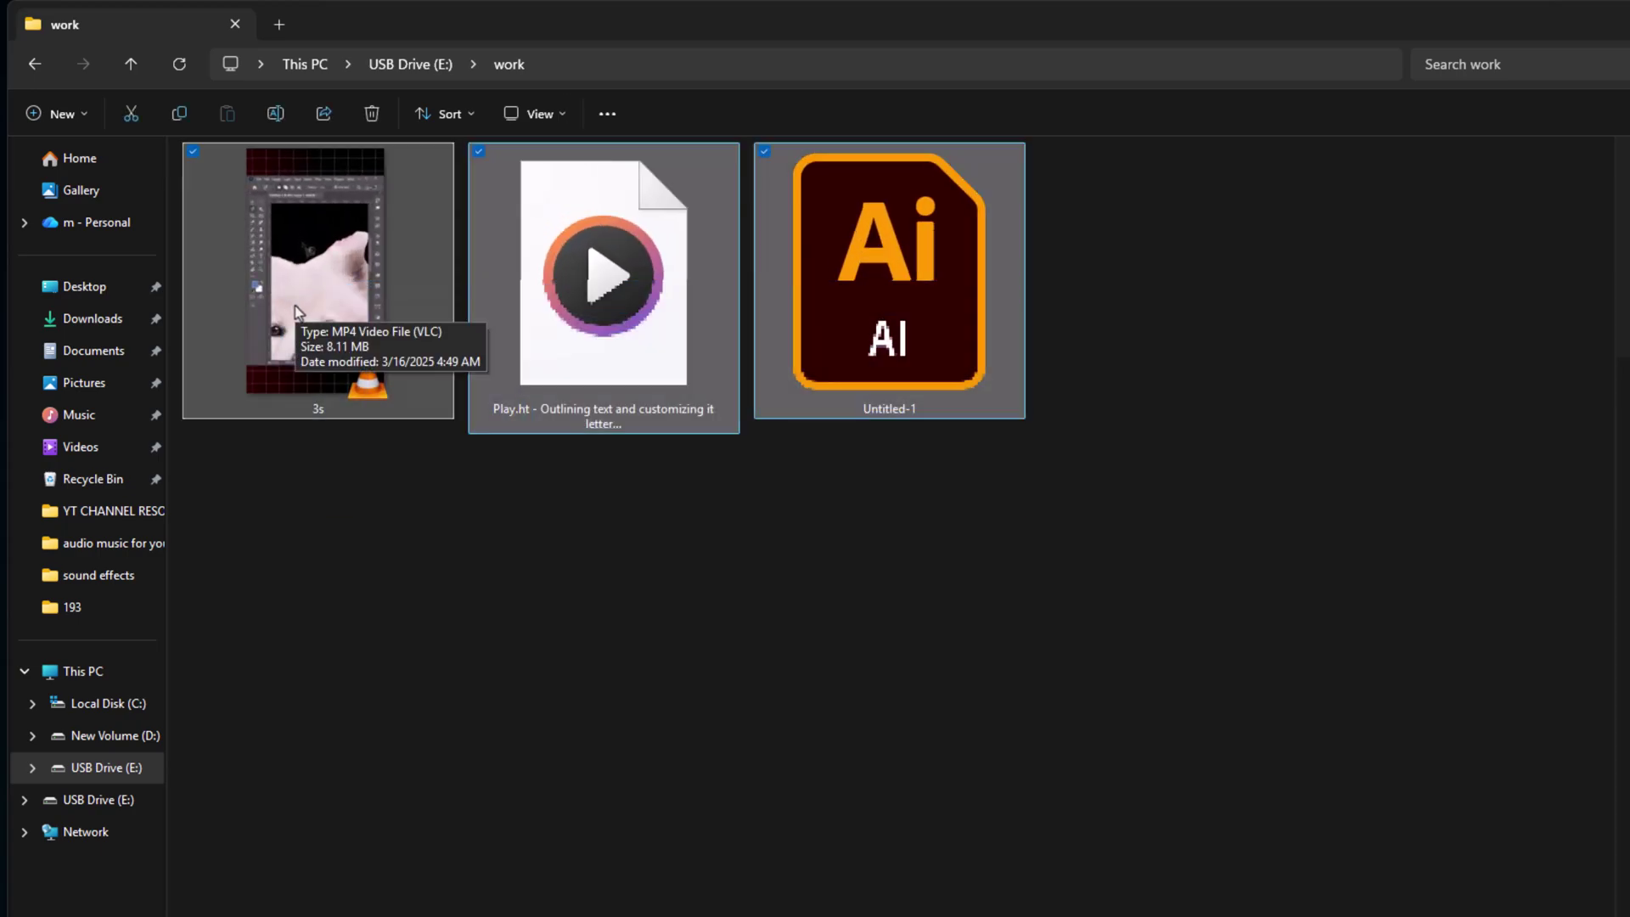
{"action": "key", "text": "shift+Delete"}
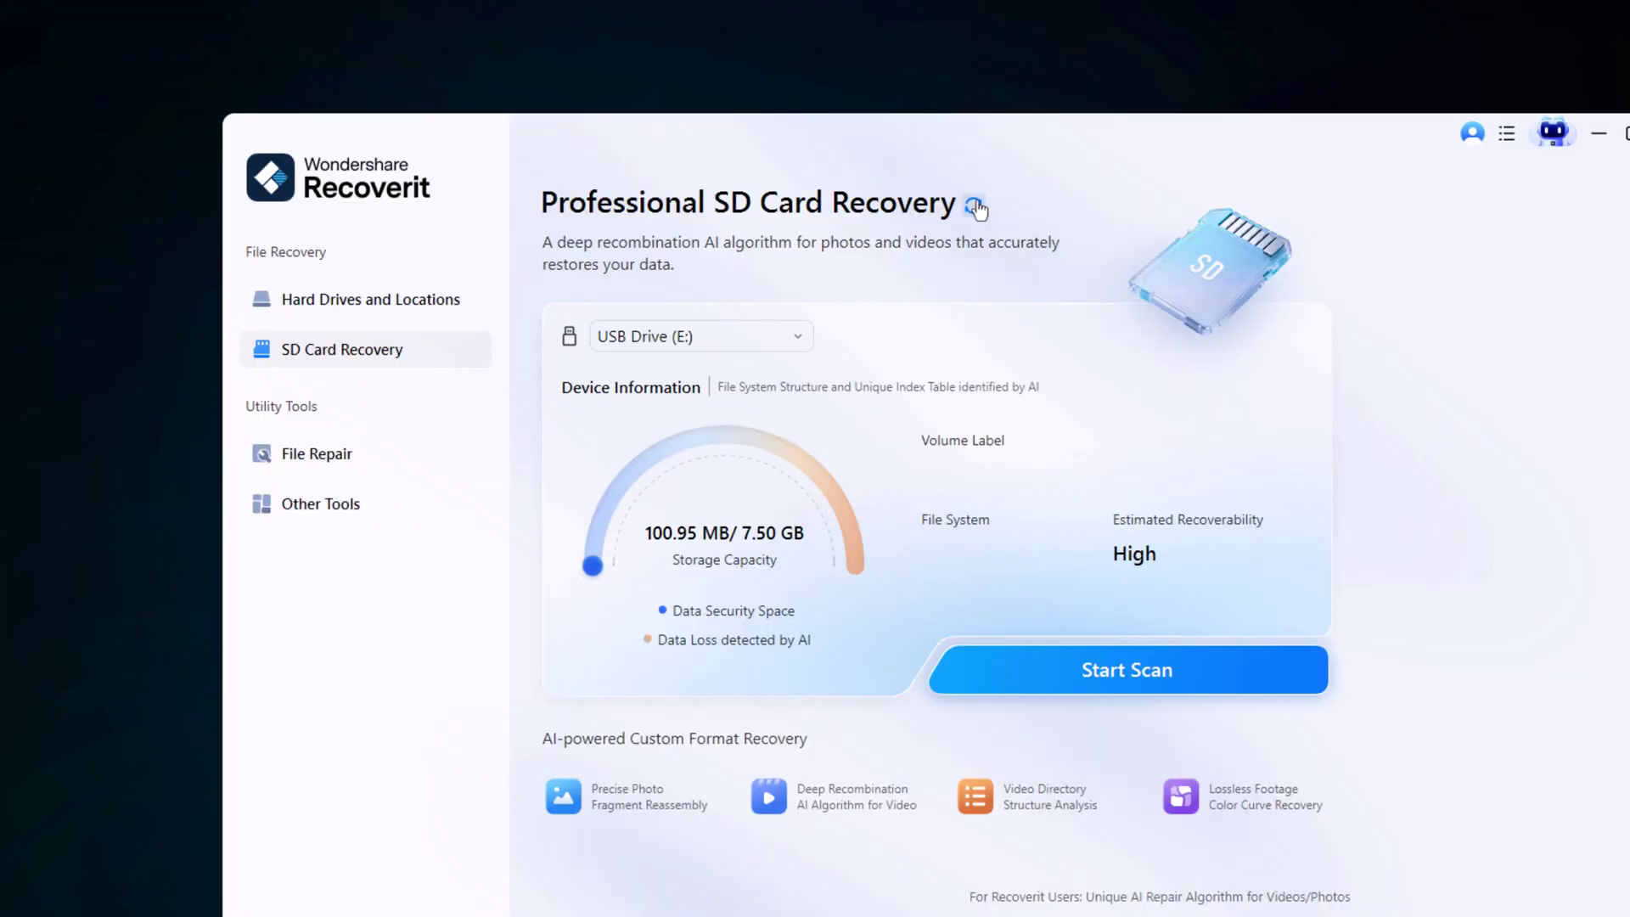
- Refresh the drive list to load USB Drive (E:) and start scanning it
{"action": "left_click", "coordinate": [976, 206]}
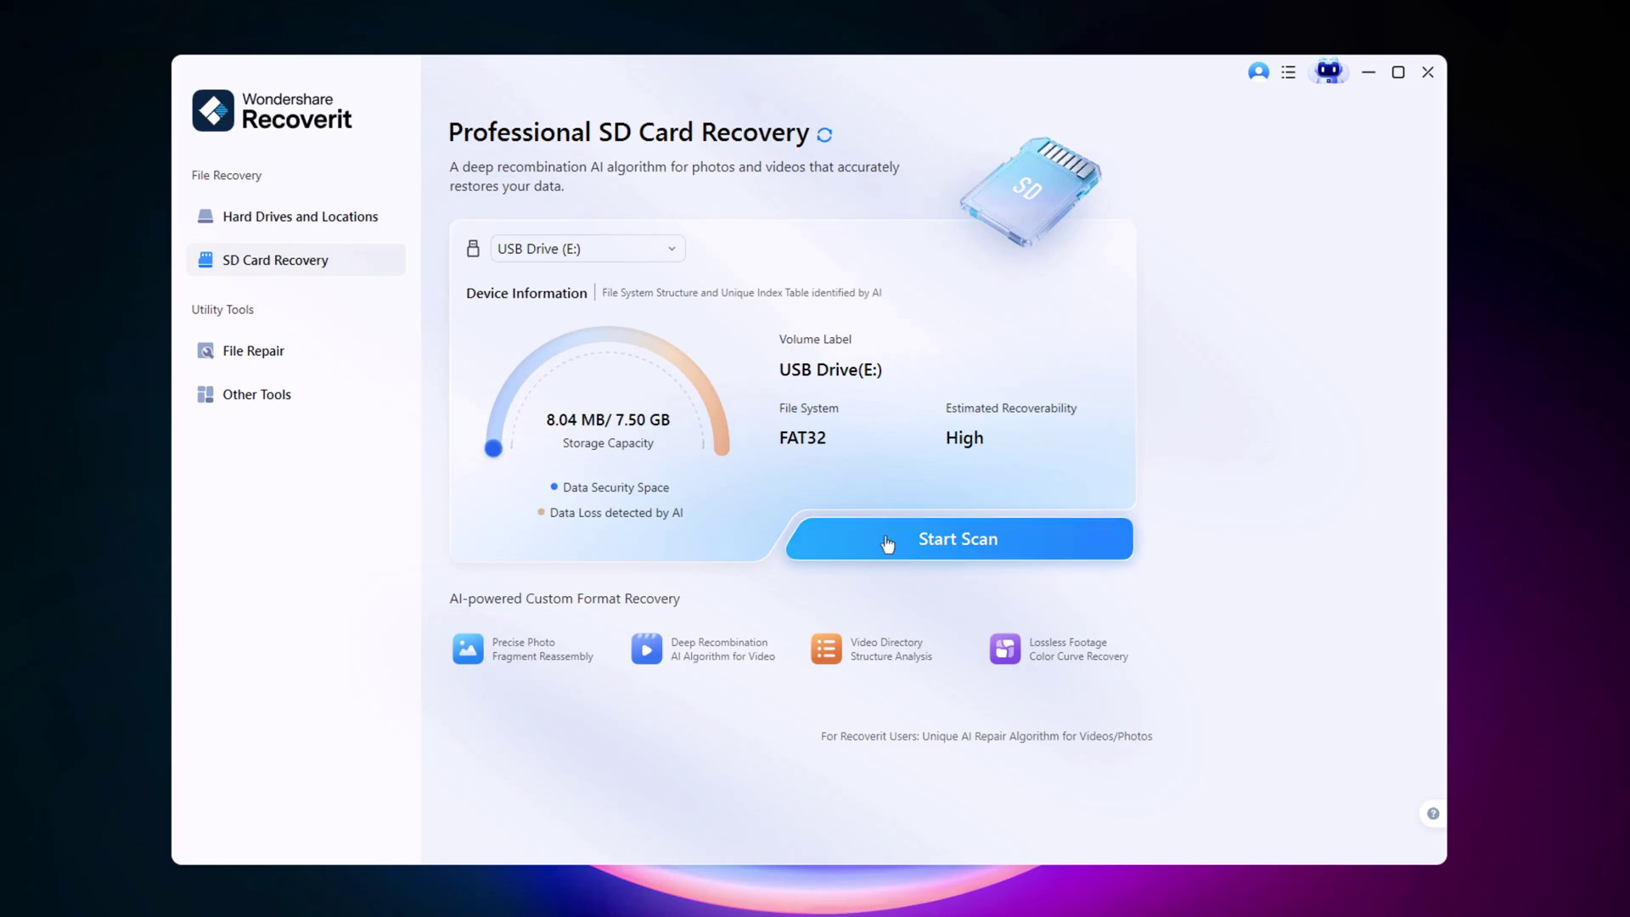
{"action": "left_click", "coordinate": [887, 543]}
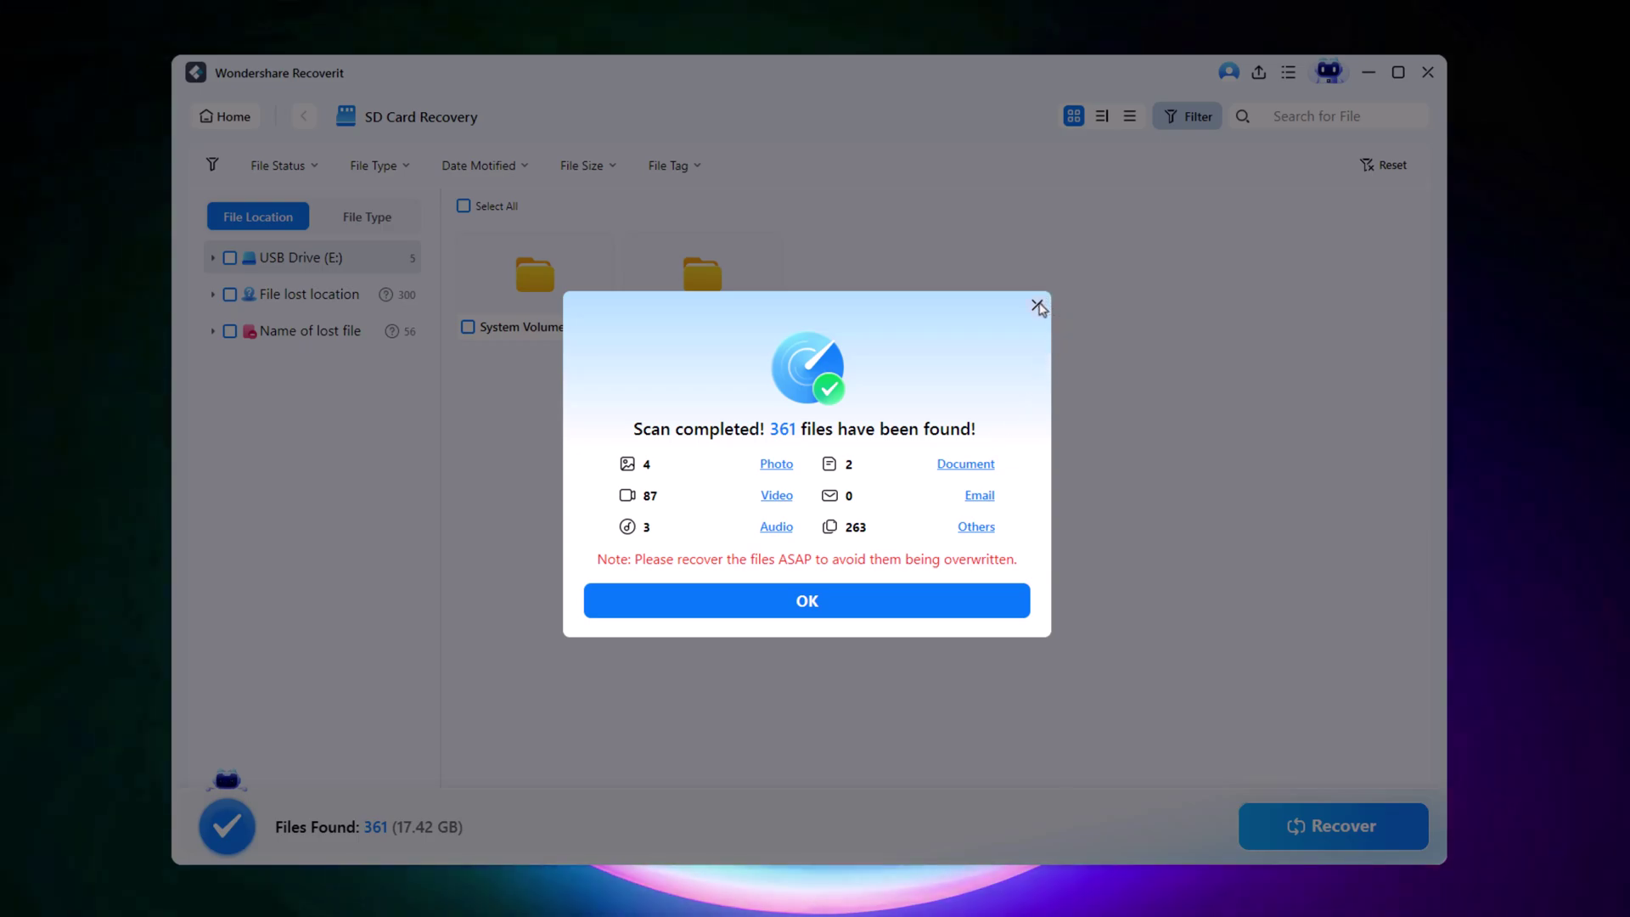
- Recover all three files from the USB drive's New folder into 'recovered new' on New Volume (D:)
{"action": "left_click", "coordinate": [860, 604]}
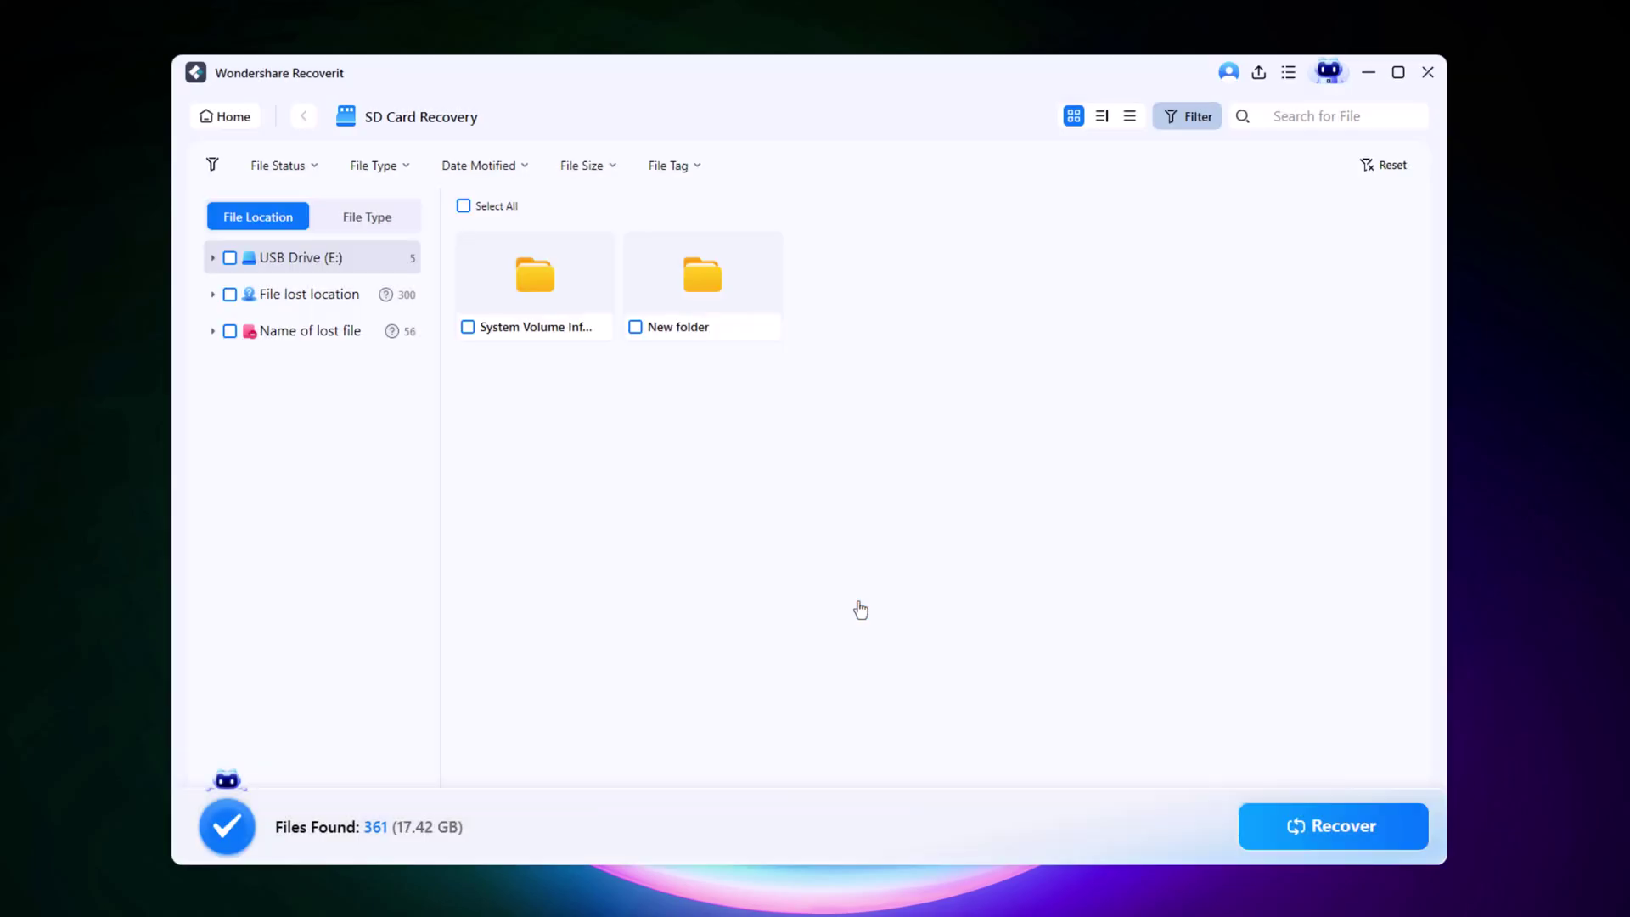
{"action": "left_click", "coordinate": [349, 297]}
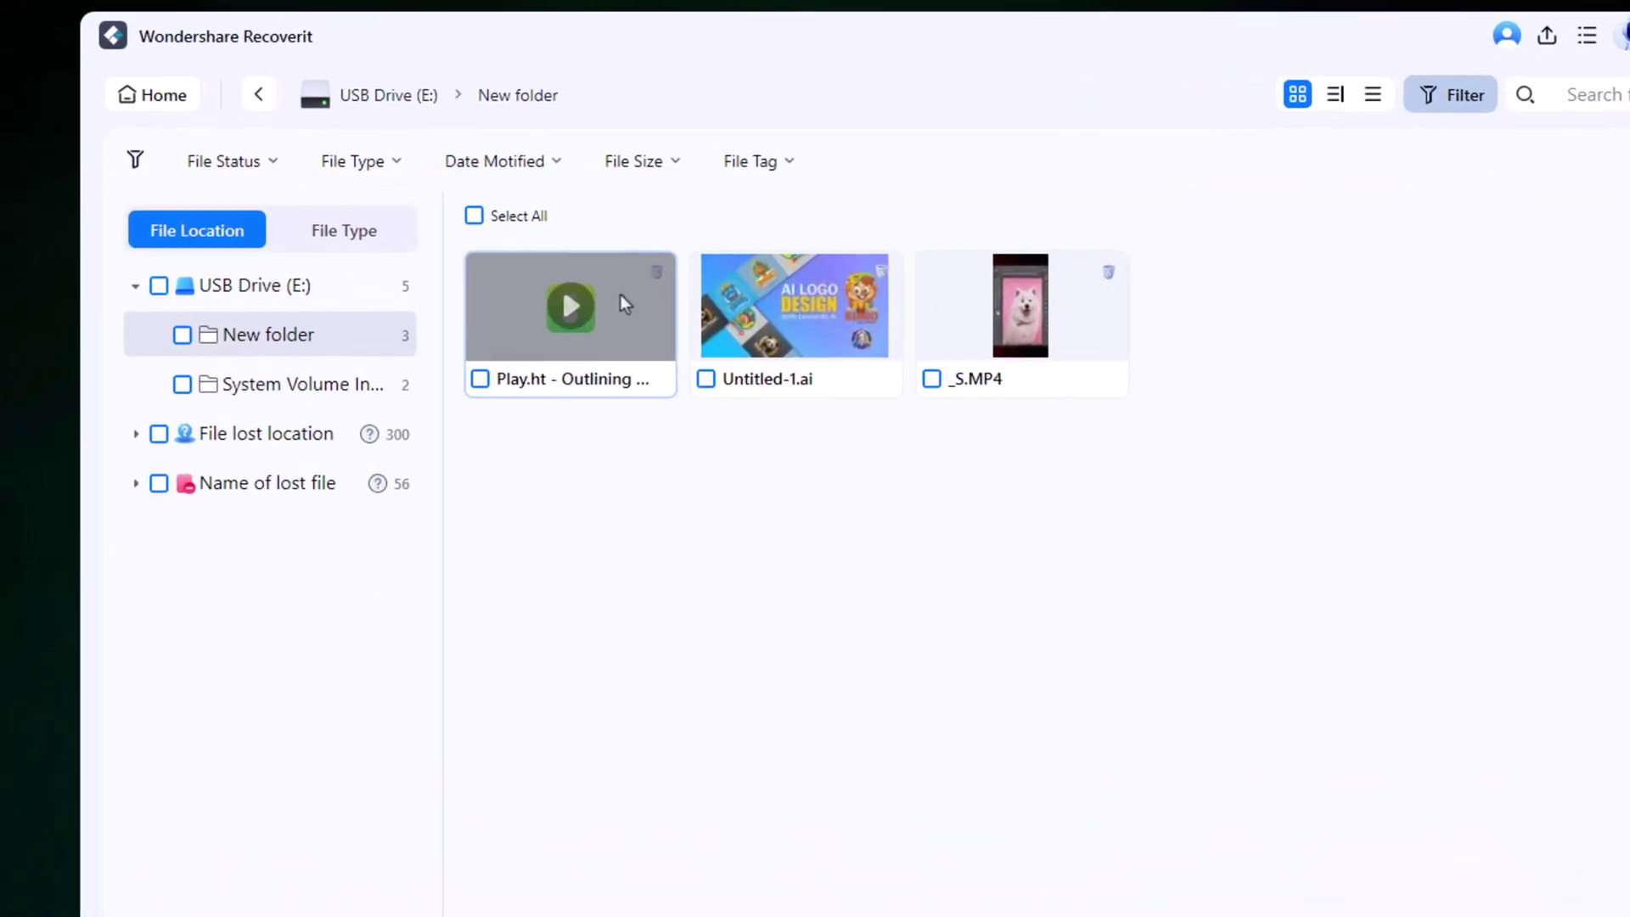
{"action": "left_click", "coordinate": [475, 217]}
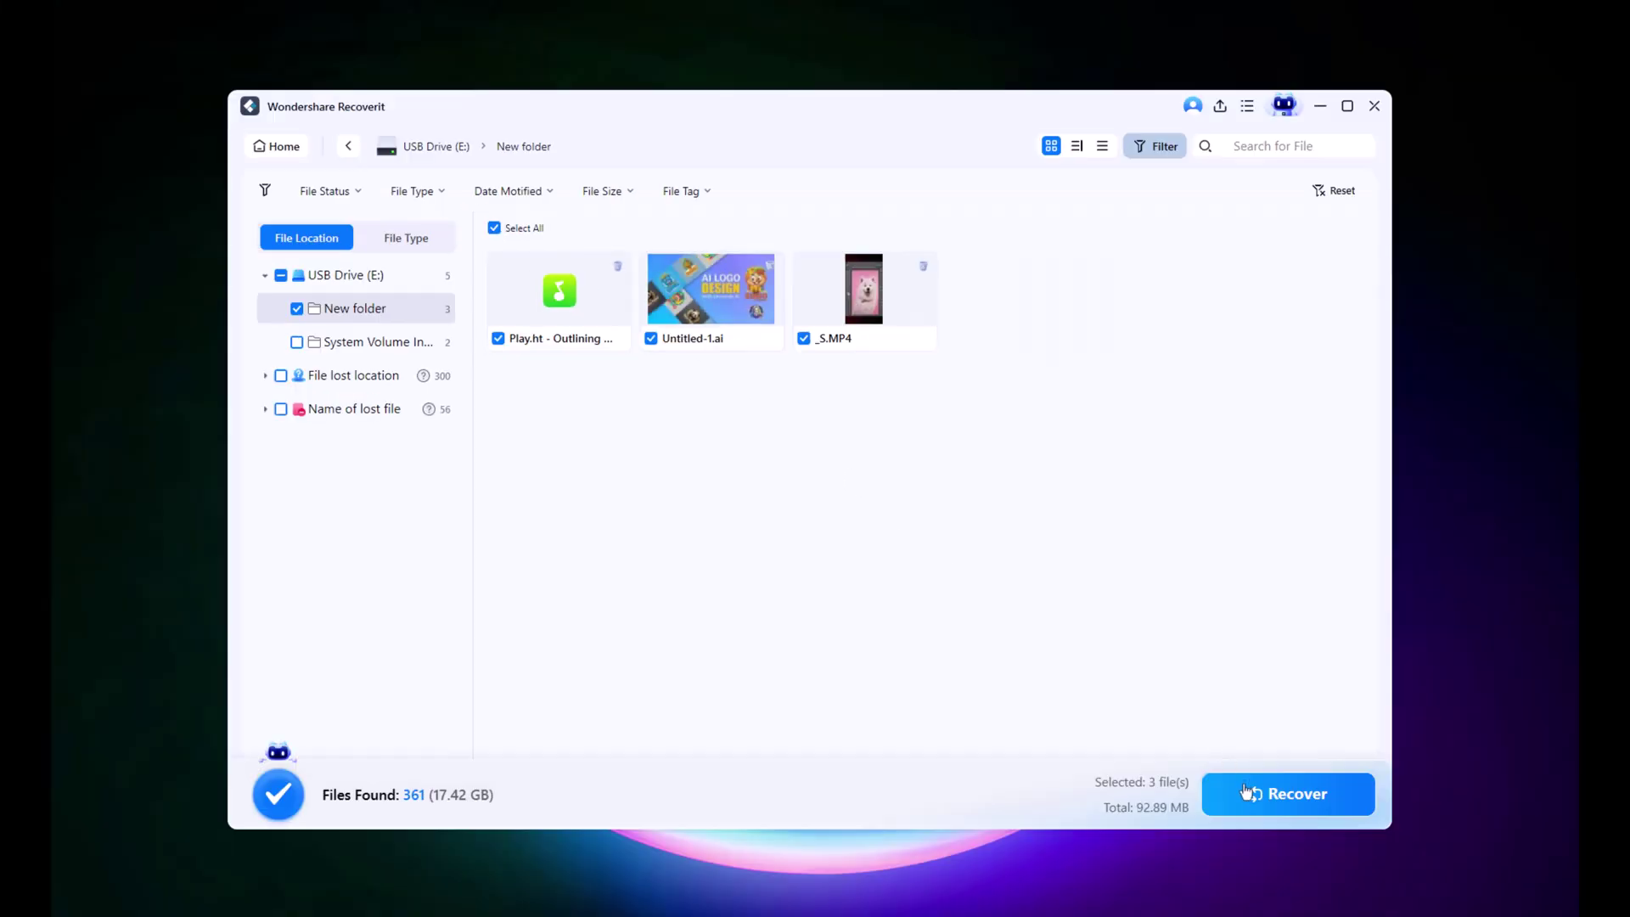
{"action": "left_click", "coordinate": [1247, 792]}
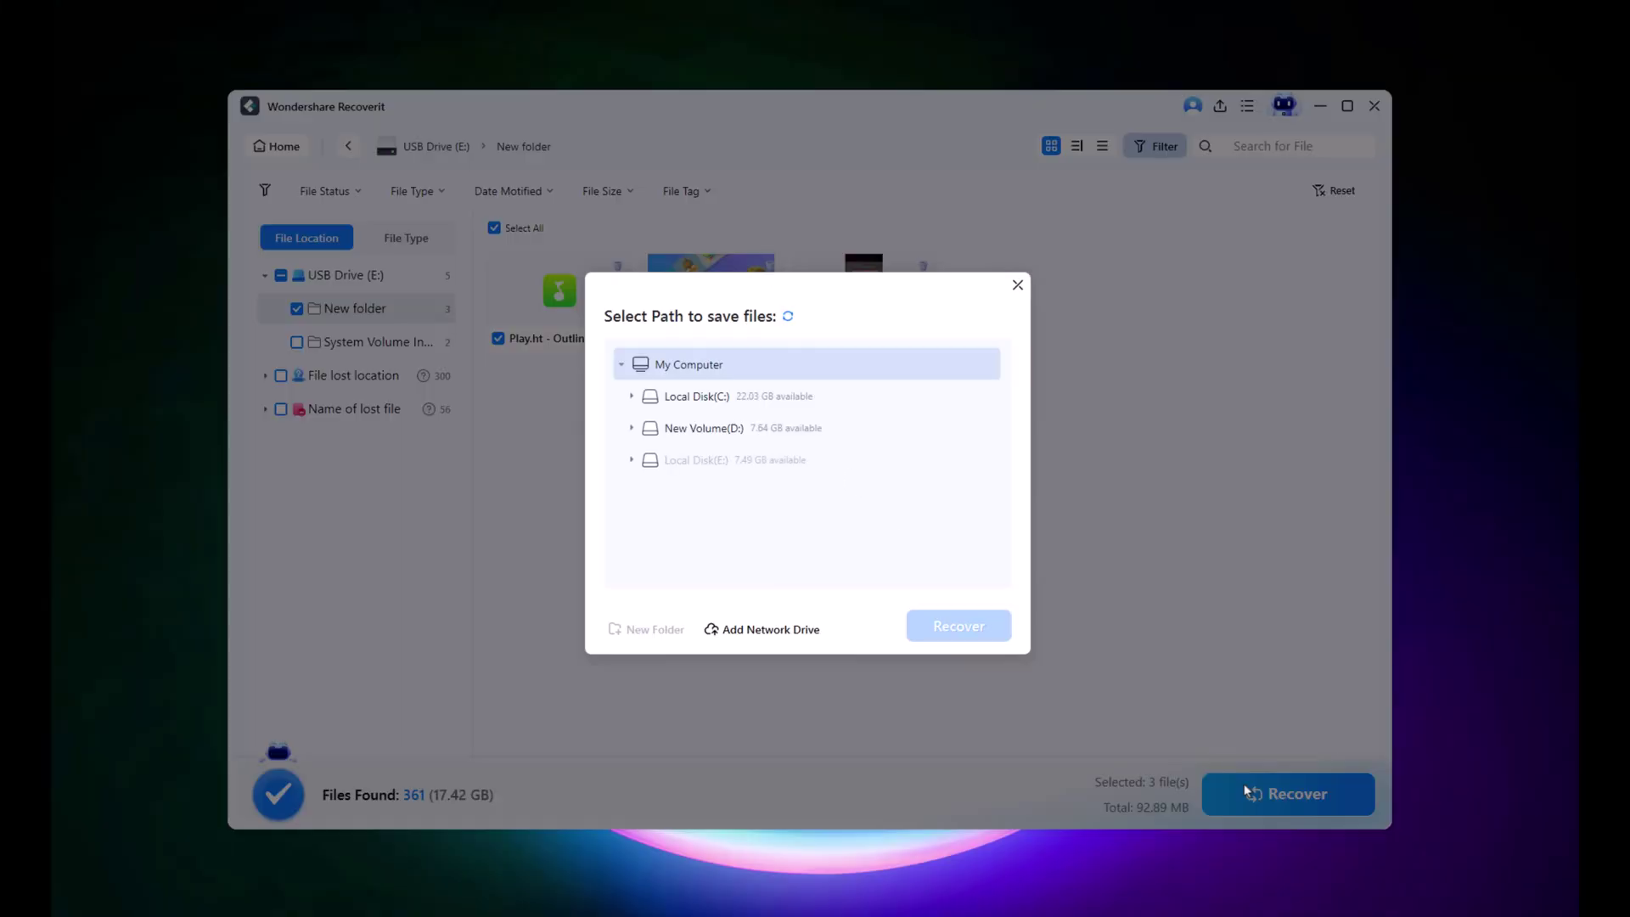
{"action": "left_click", "coordinate": [703, 427]}
{"action": "left_click", "coordinate": [646, 630]}
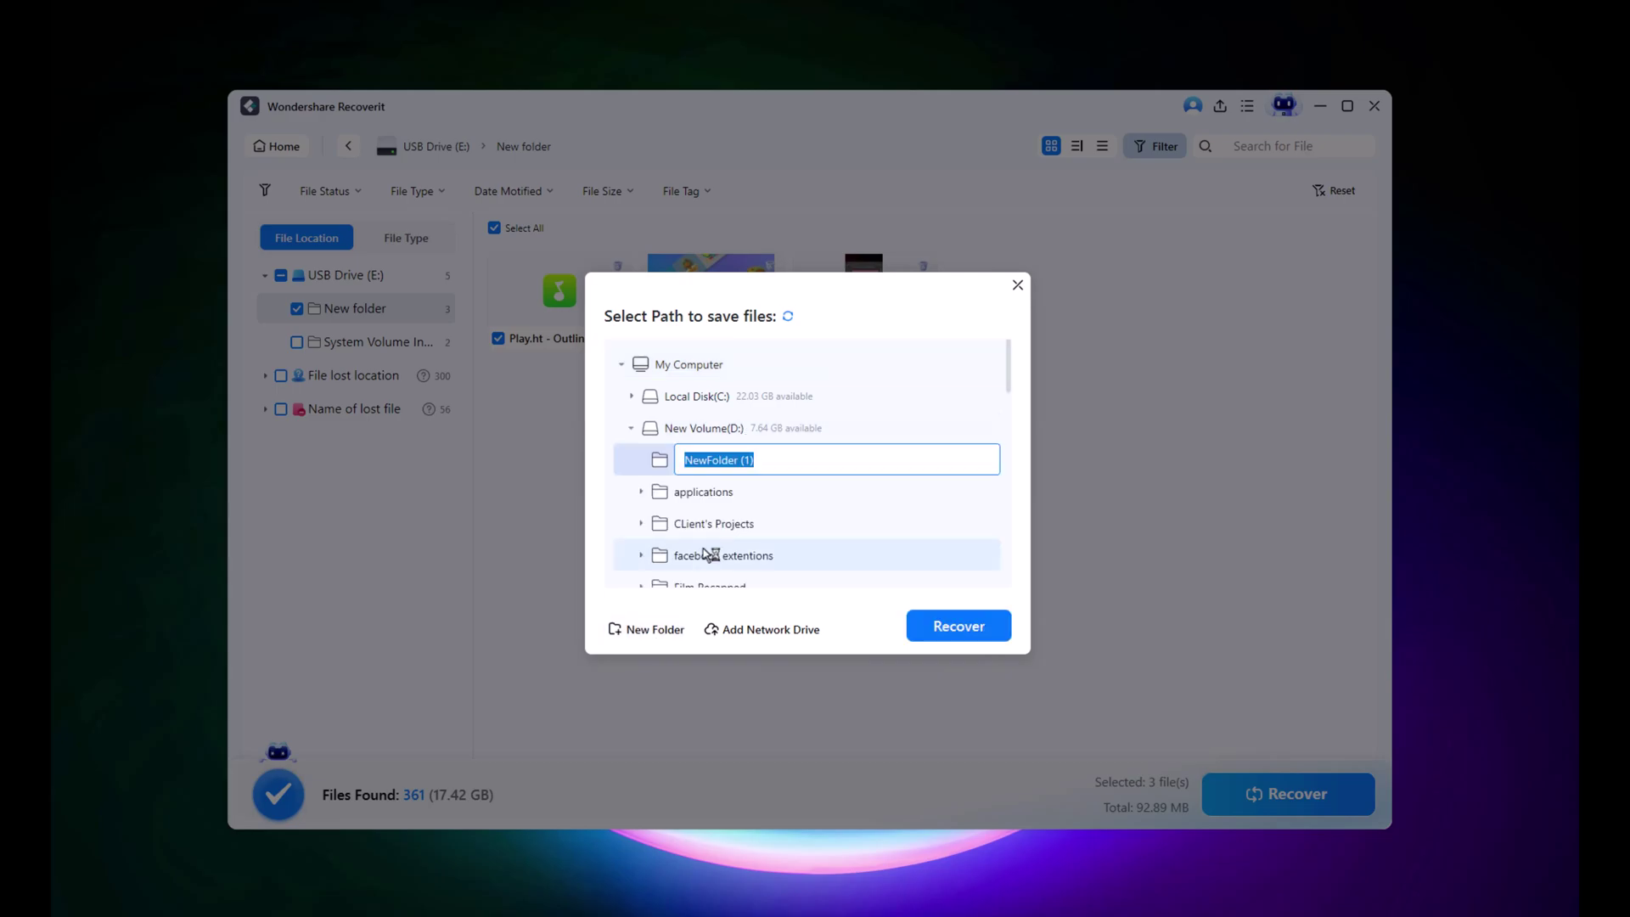
{"action": "type", "text": "recovered new files"}
{"action": "left_click", "coordinate": [958, 633]}
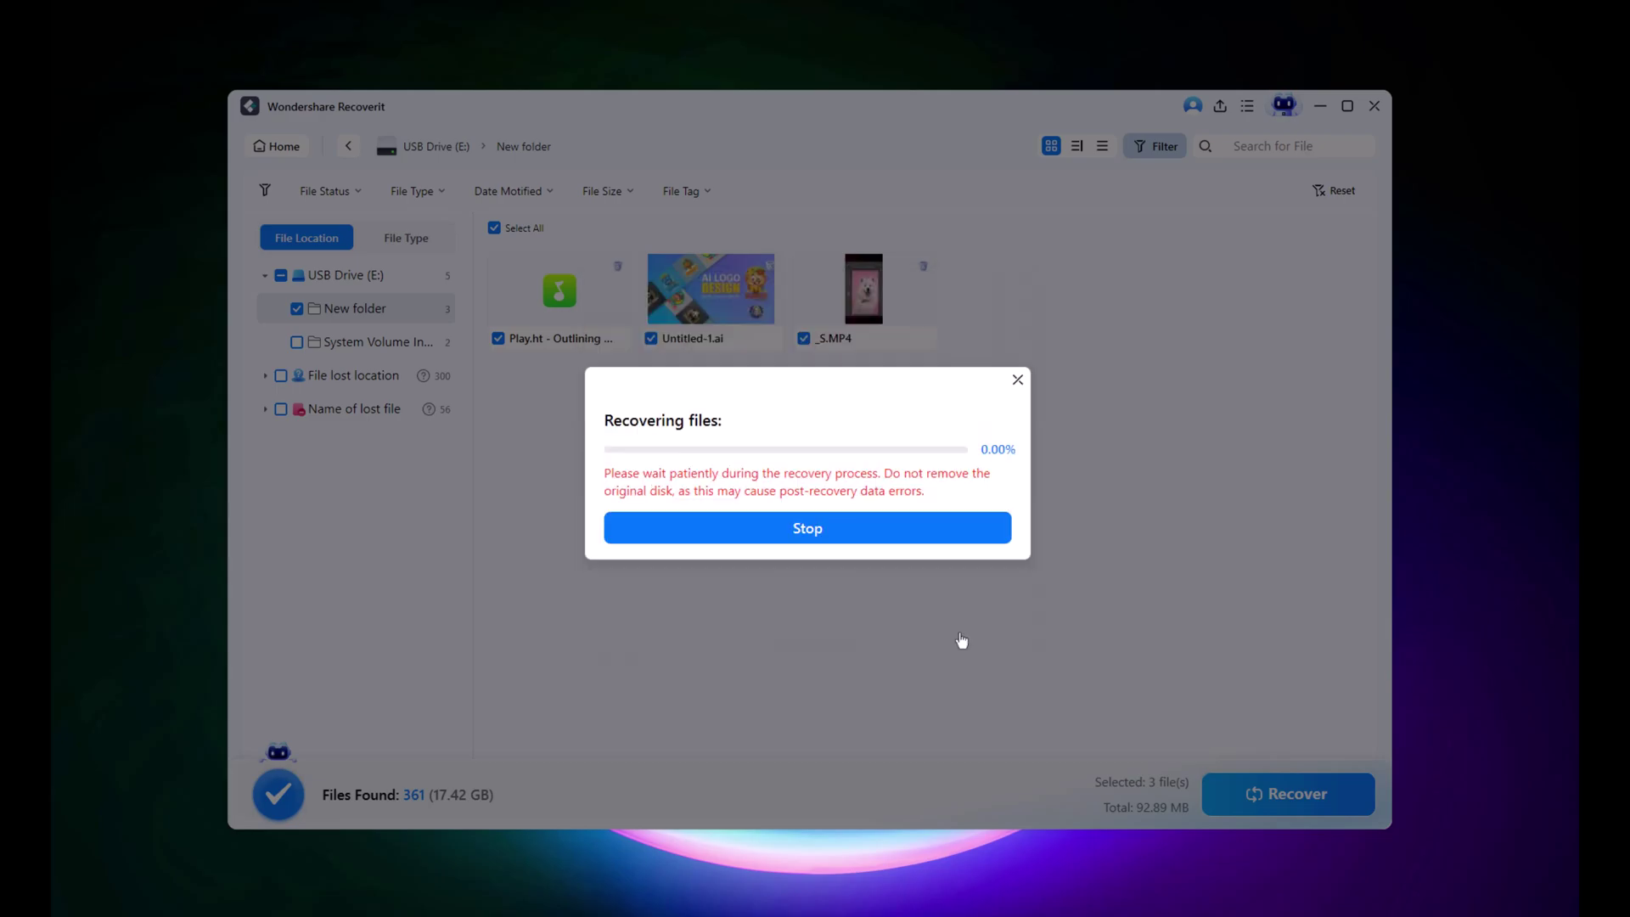
- Open the recovered folder and display the three restored files as large thumbnails
{"action": "left_click", "coordinate": [807, 491]}
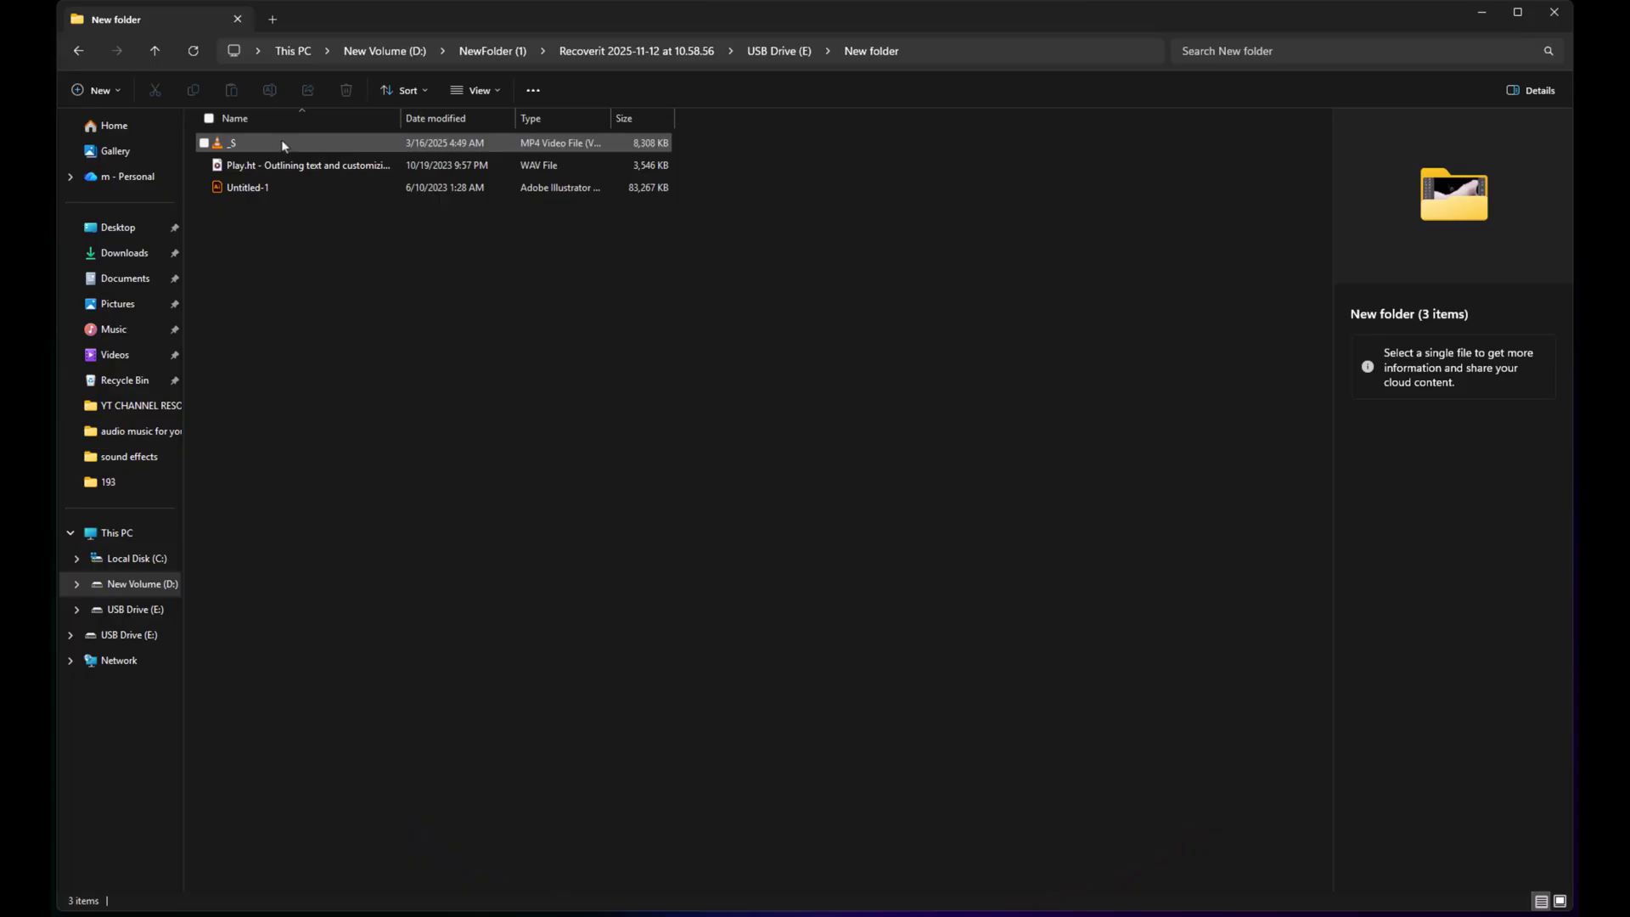
{"action": "left_click", "coordinate": [1566, 903]}
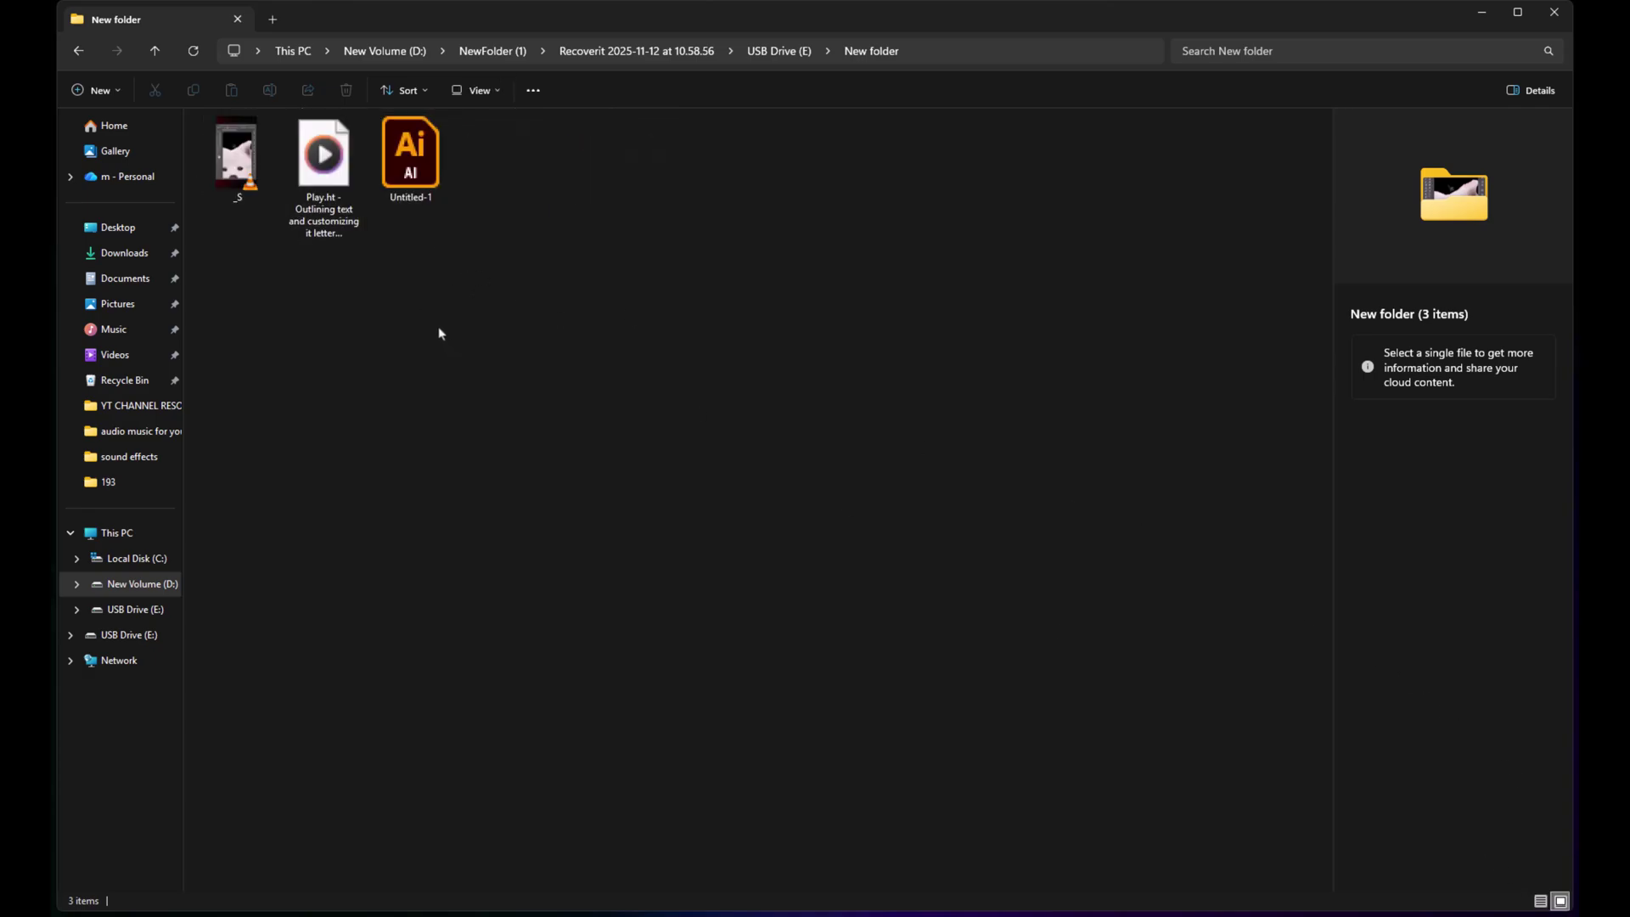
{"action": "scroll", "coordinate": [409, 331], "scroll_direction": "up", "scroll_amount": 5, "text": "ctrl"}
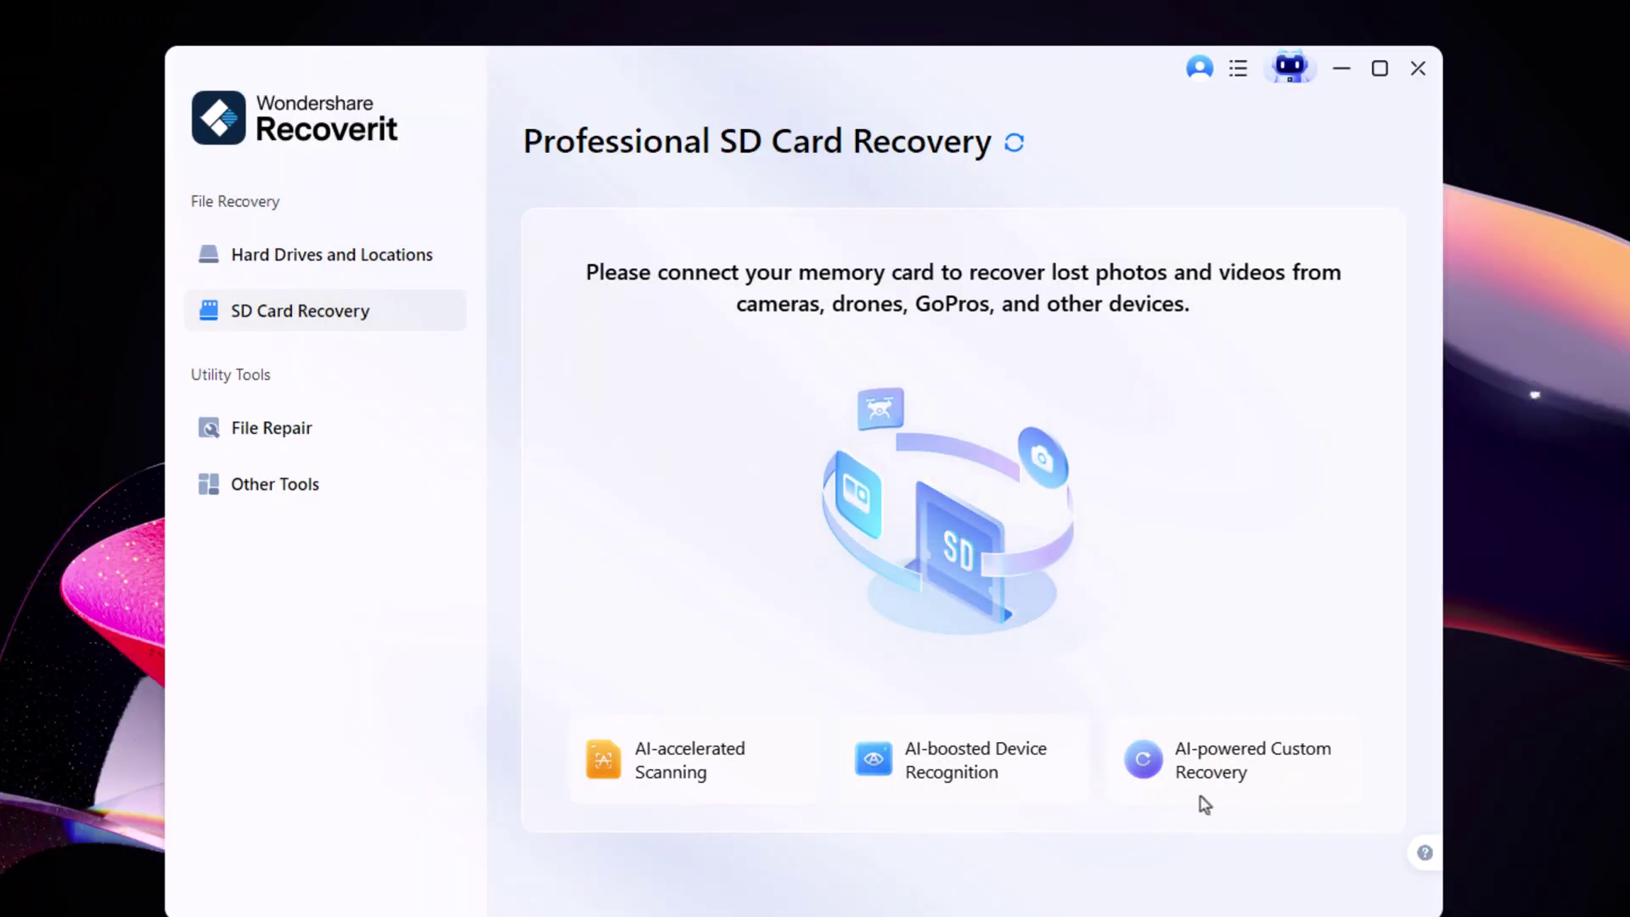
- Under File Repair, maximize the window, try the Blurry Photo Enhancer, then open the Facial Detail Enhancer
{"action": "left_click", "coordinate": [364, 450]}
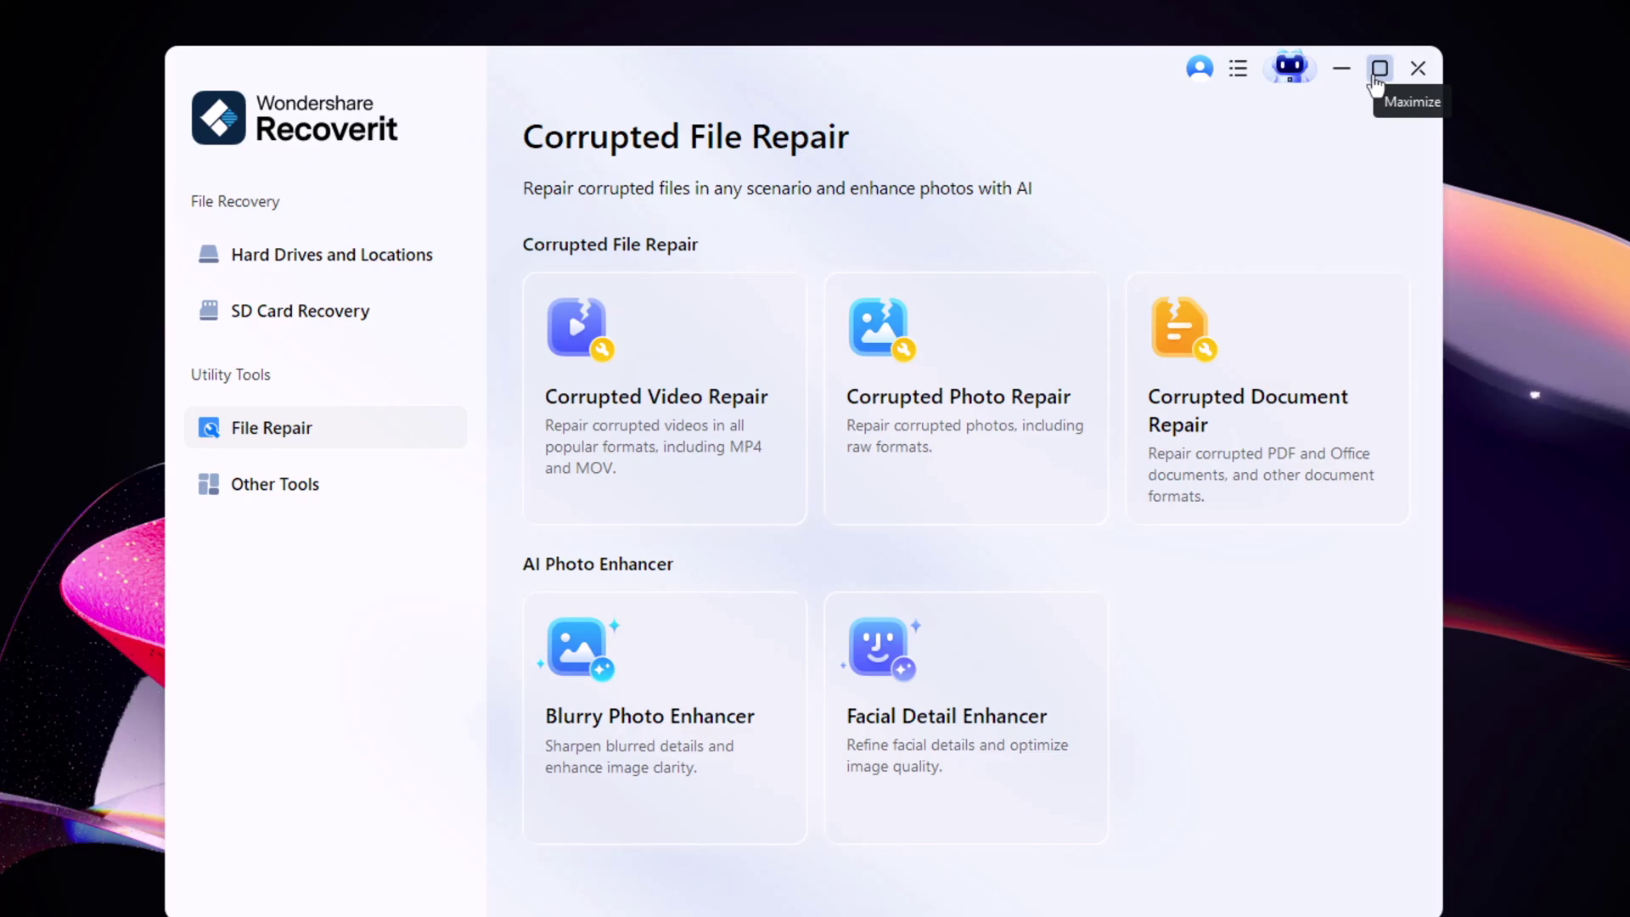
{"action": "left_click", "coordinate": [1379, 68]}
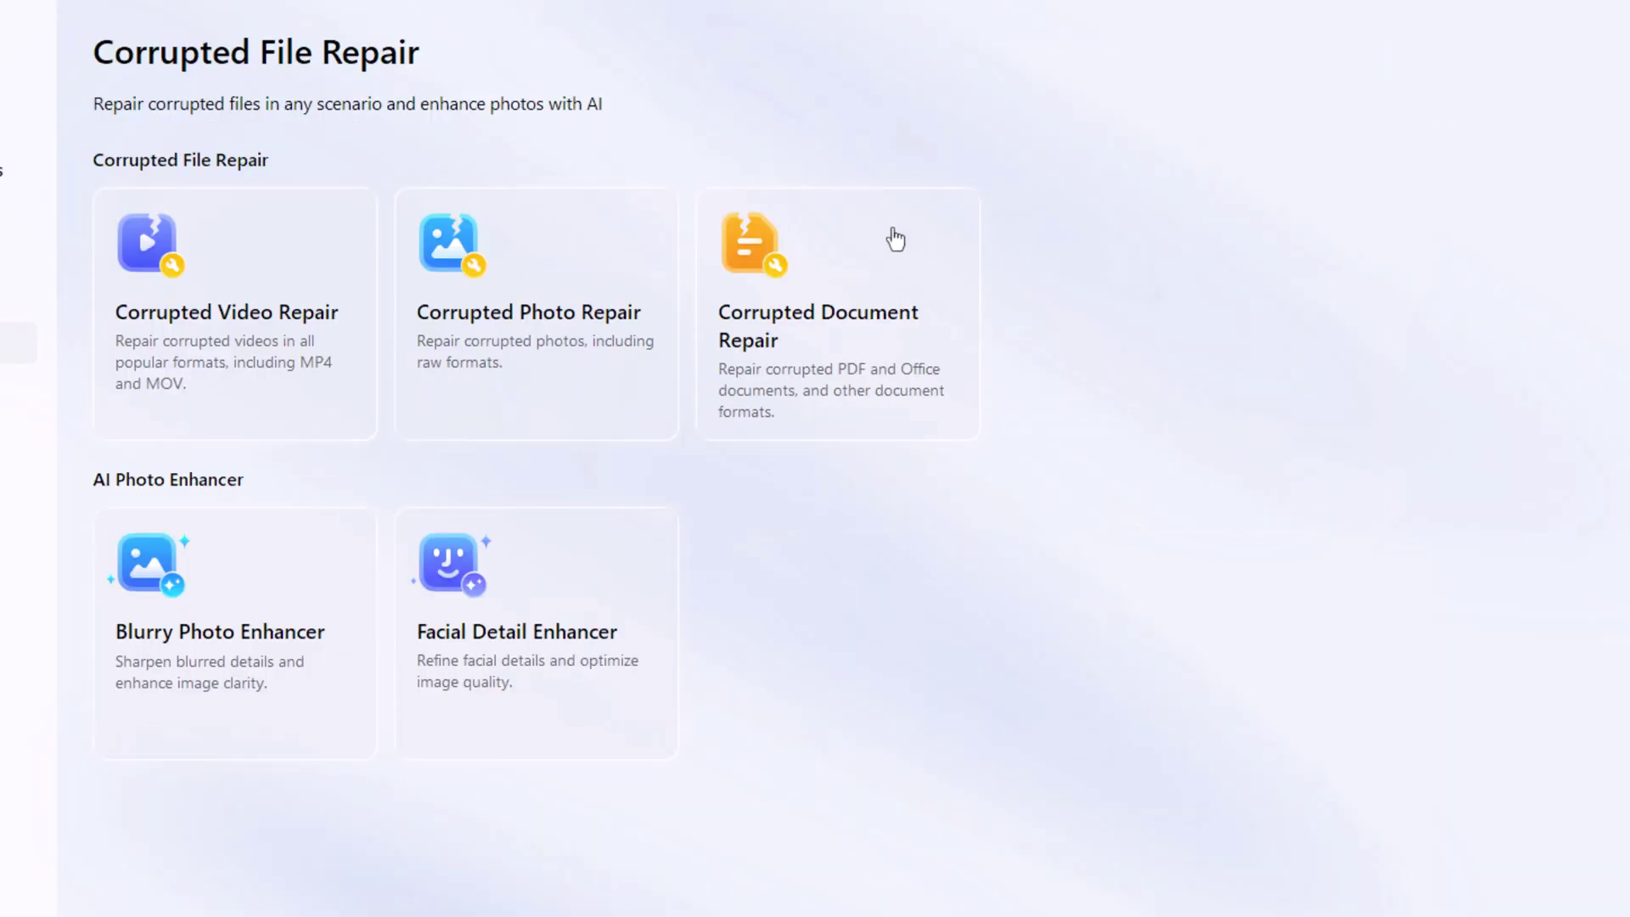
{"action": "left_click", "coordinate": [206, 638]}
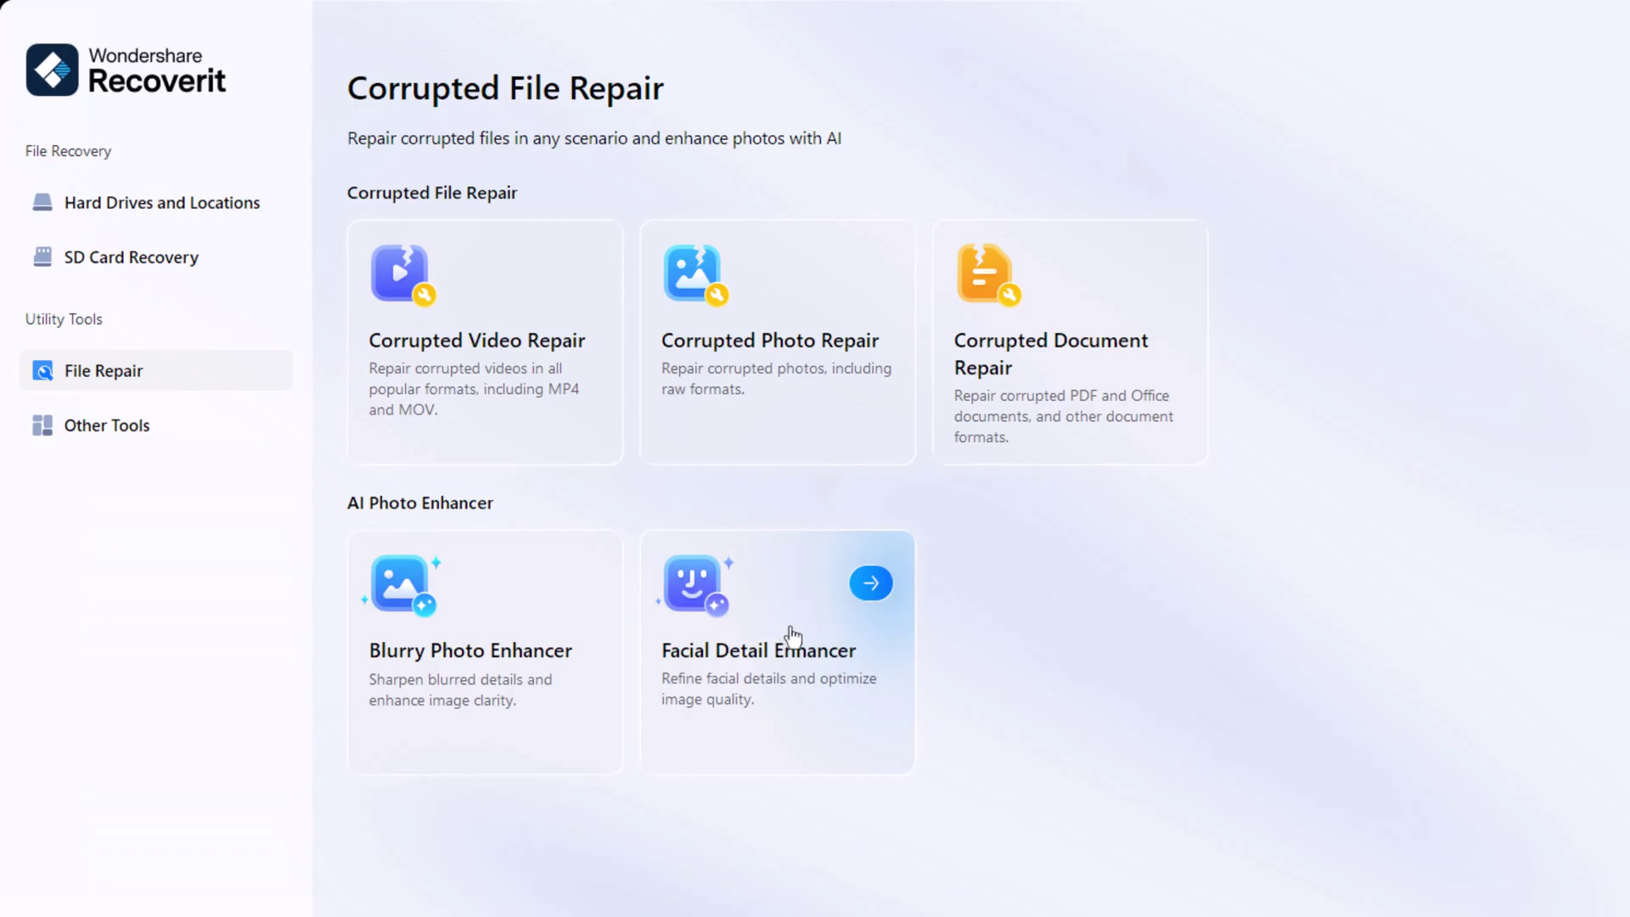
{"action": "left_click", "coordinate": [789, 638]}
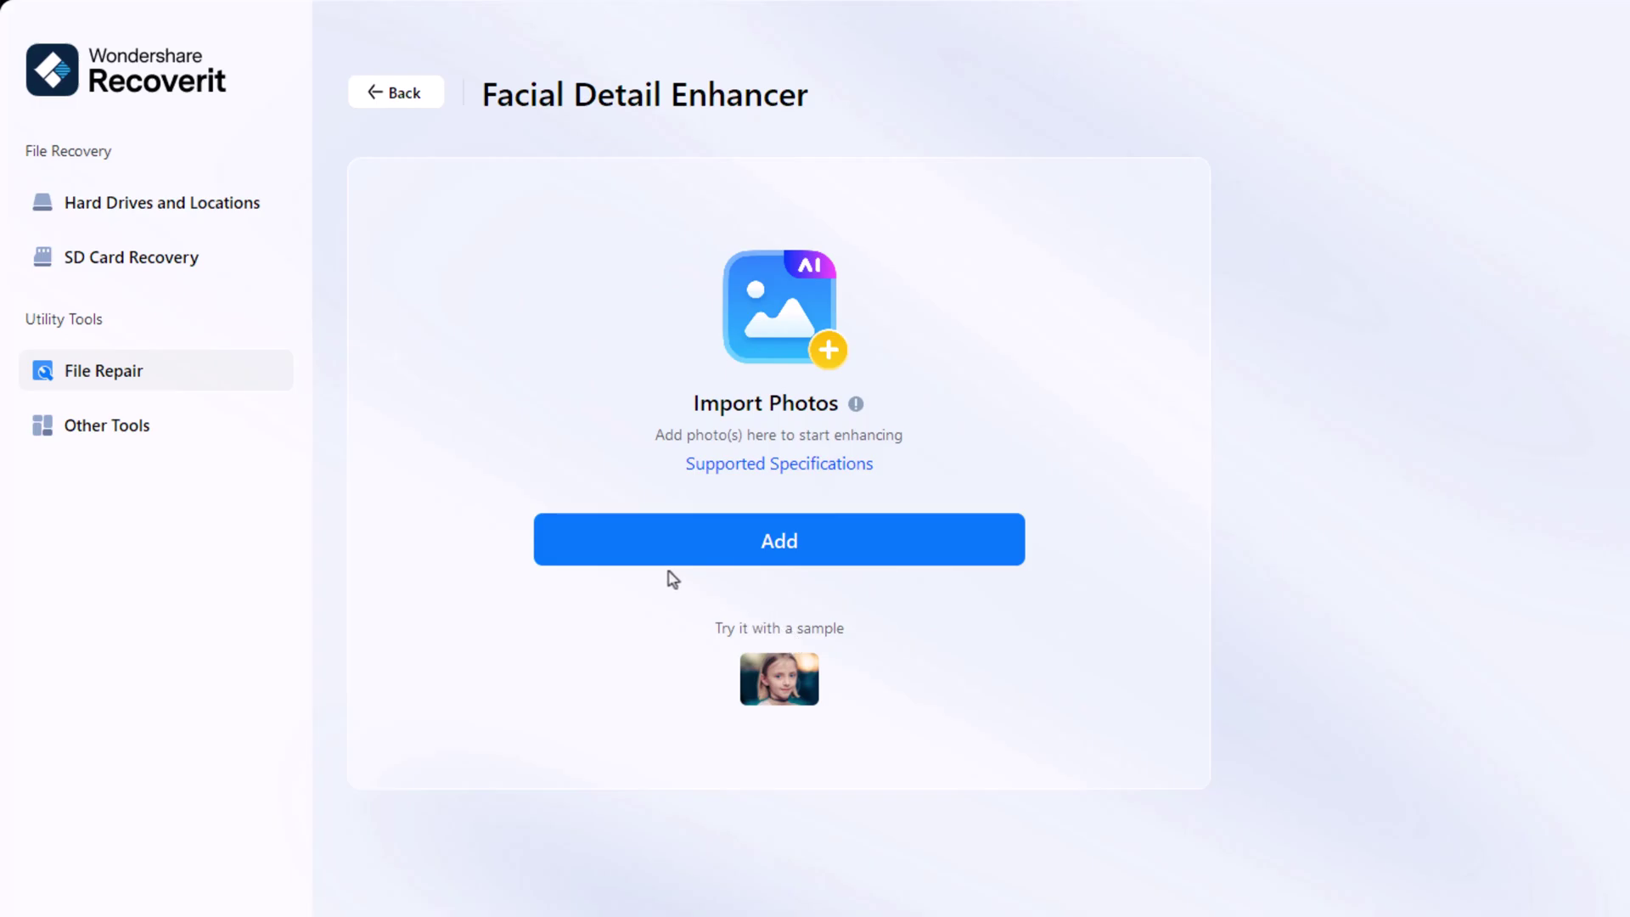
- Load the sample portrait into the Facial Detail Enhancer and start enhancing its facial details
{"action": "left_click", "coordinate": [780, 680]}
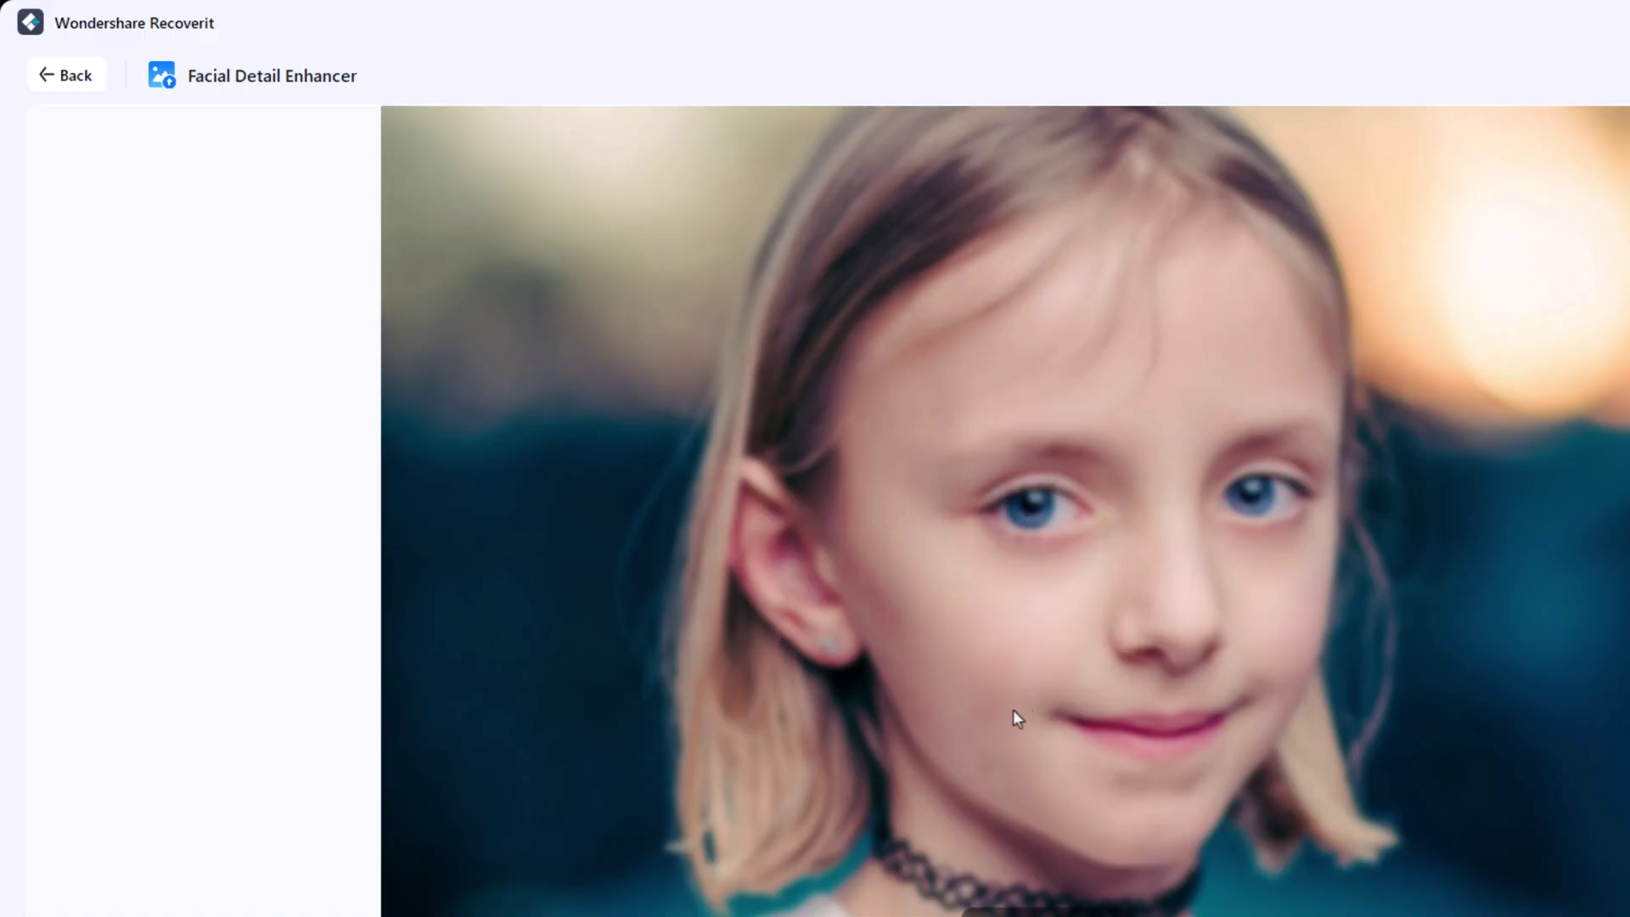
{"action": "left_click", "coordinate": [1030, 909]}
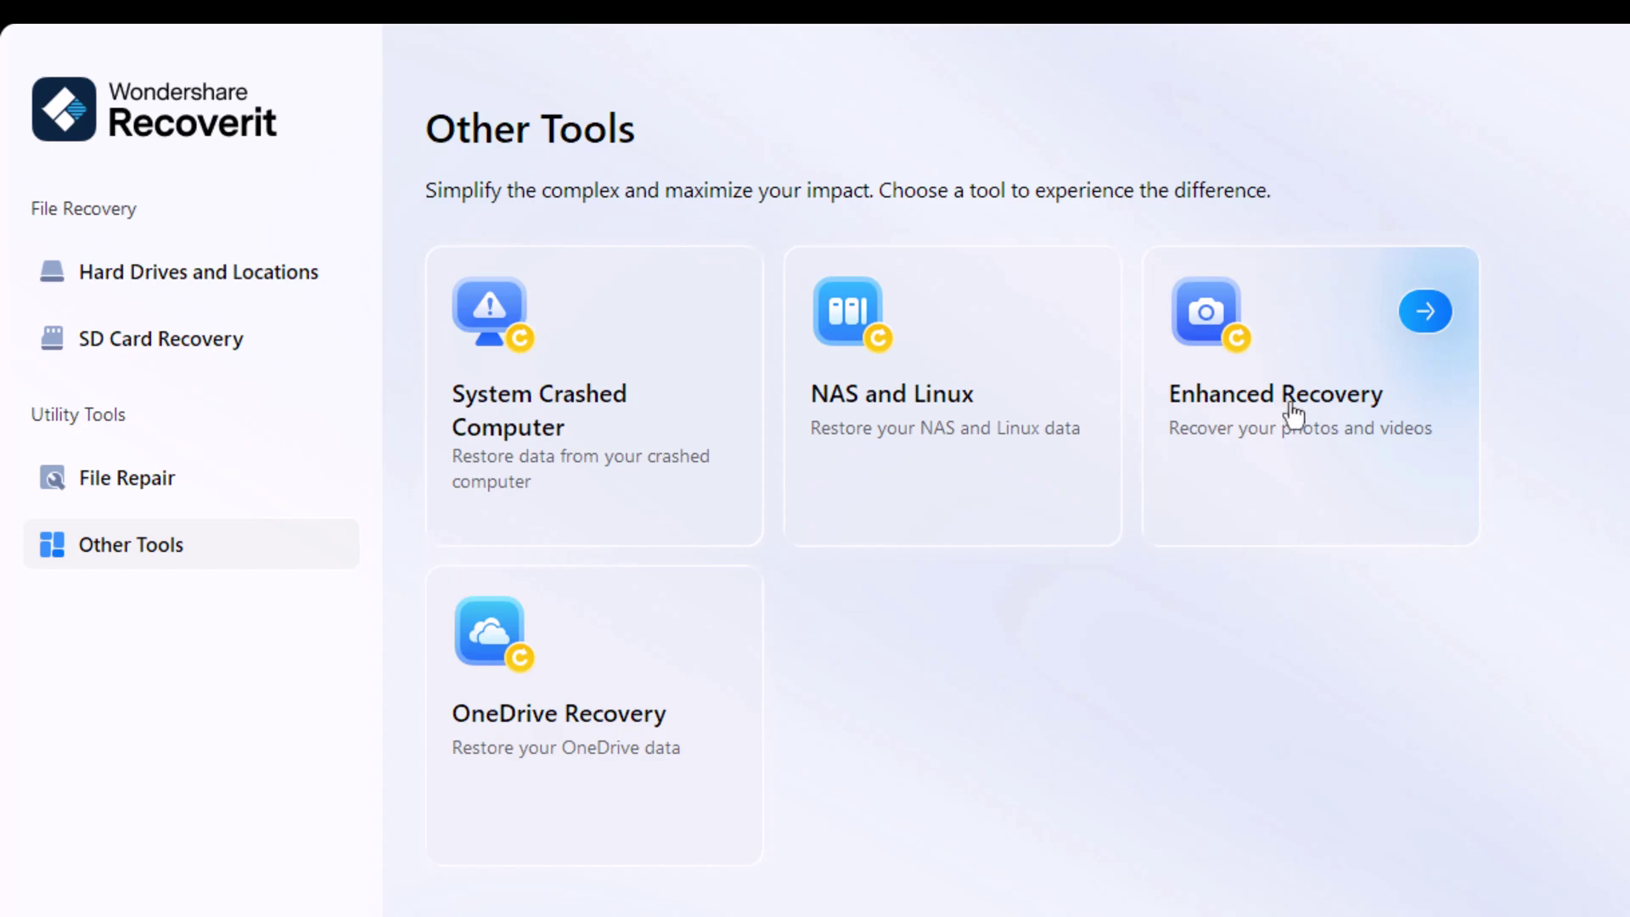
{"action": "left_click", "coordinate": [1376, 443]}
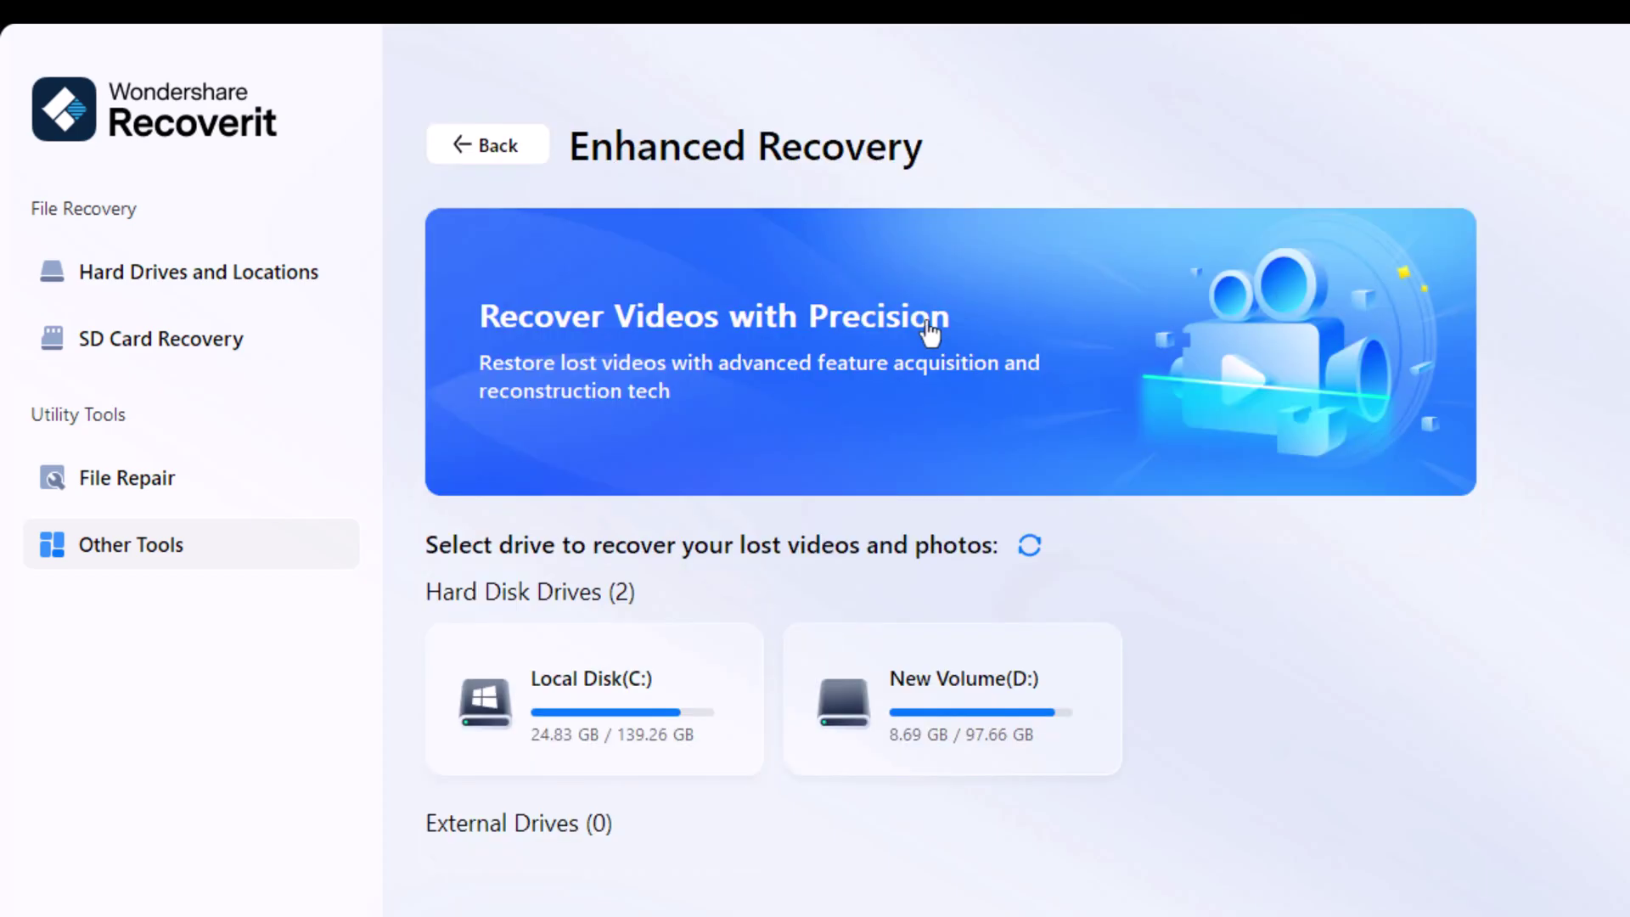
{"action": "left_click", "coordinate": [499, 151]}
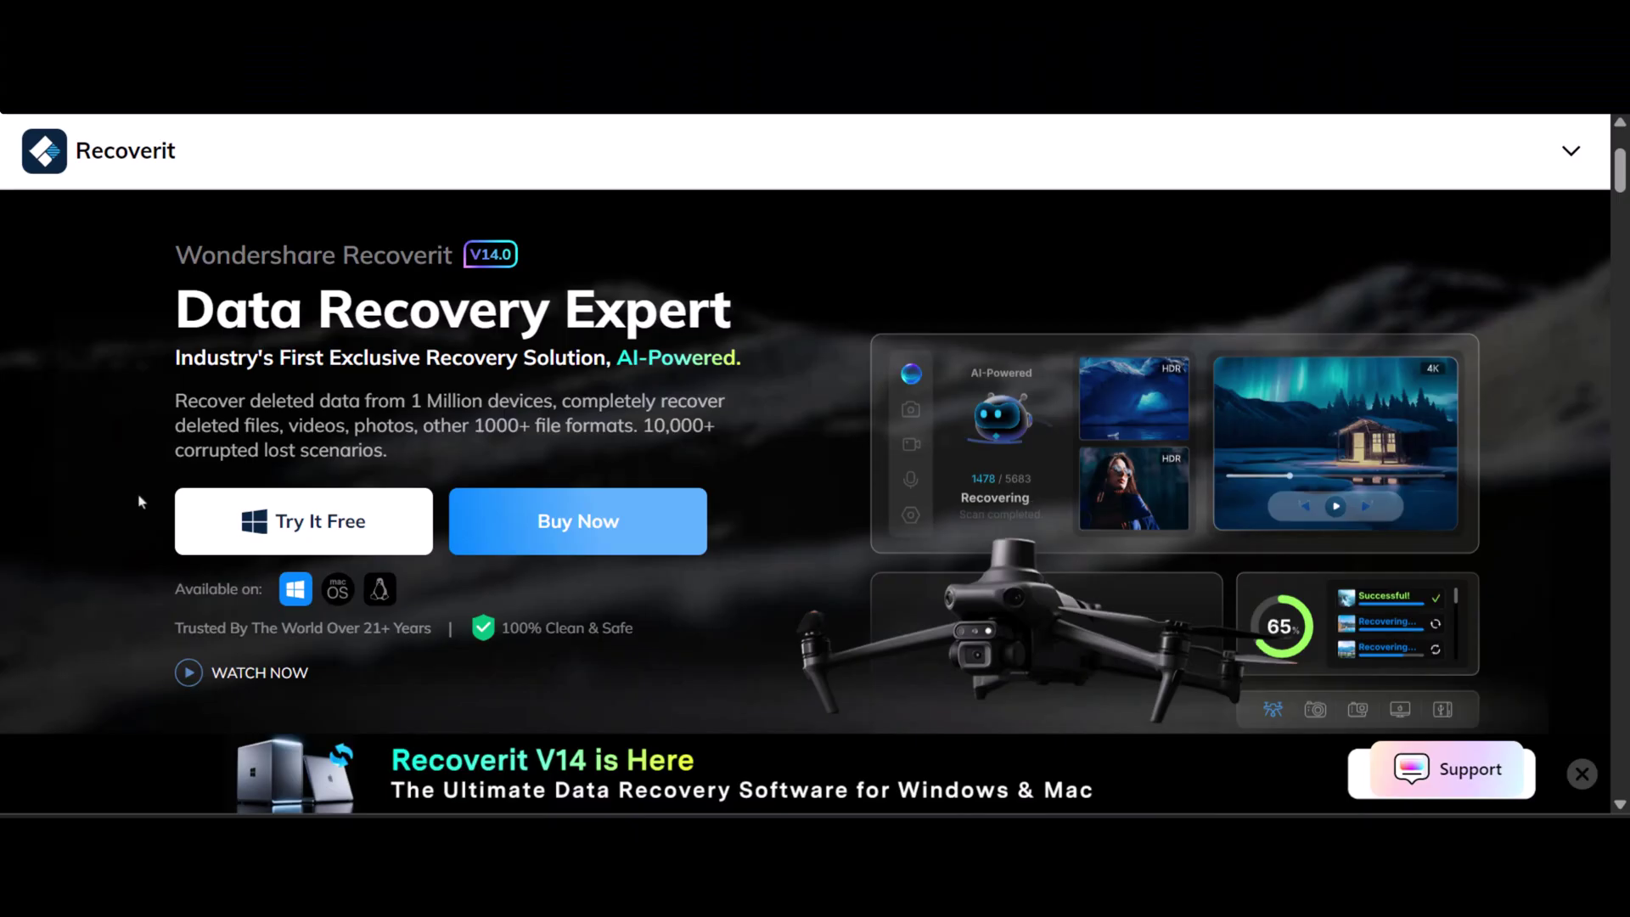
{"action": "scroll", "coordinate": [141, 501], "scroll_direction": "down", "scroll_amount": 2}
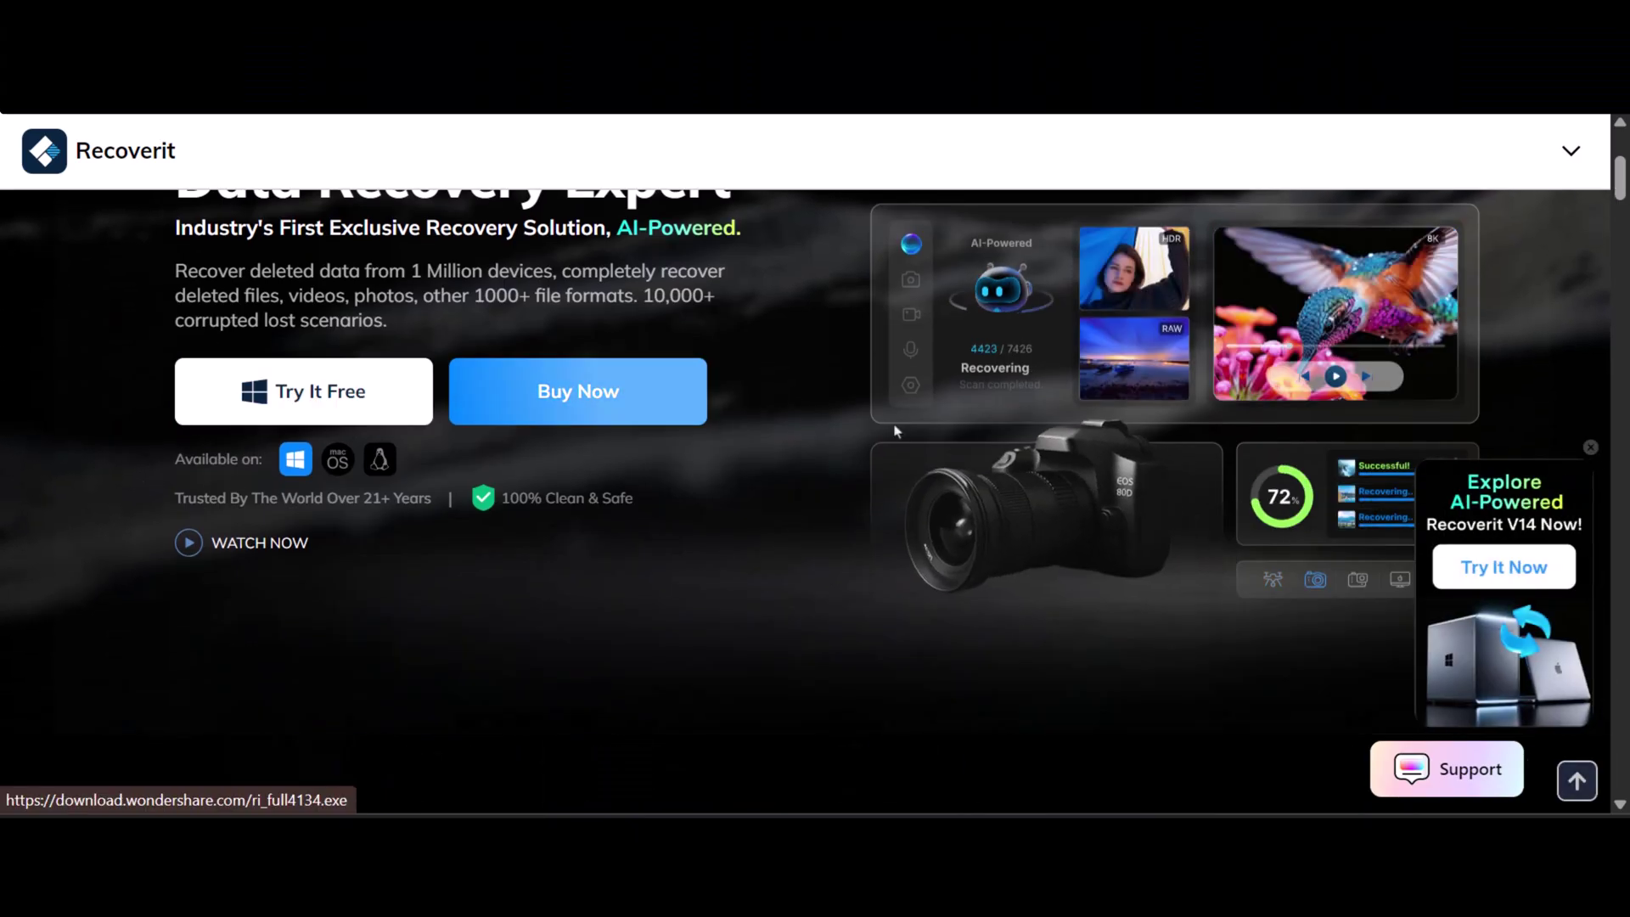
{"action": "scroll", "coordinate": [576, 681], "scroll_direction": "down", "scroll_amount": 5}
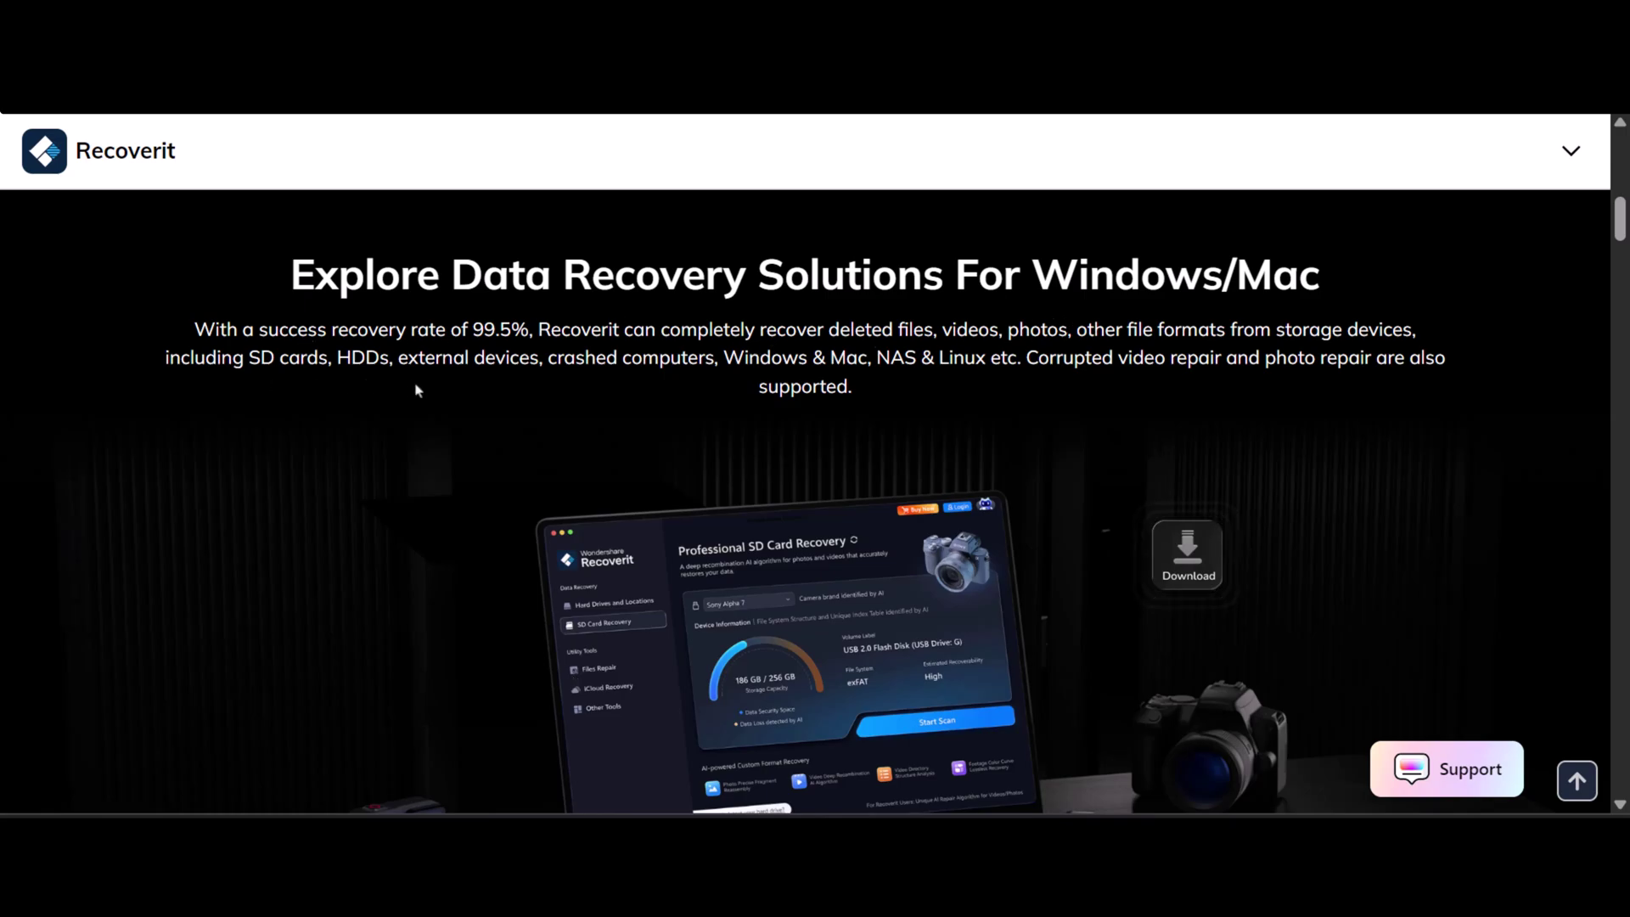
{"action": "scroll", "coordinate": [703, 610], "scroll_direction": "down", "scroll_amount": 5}
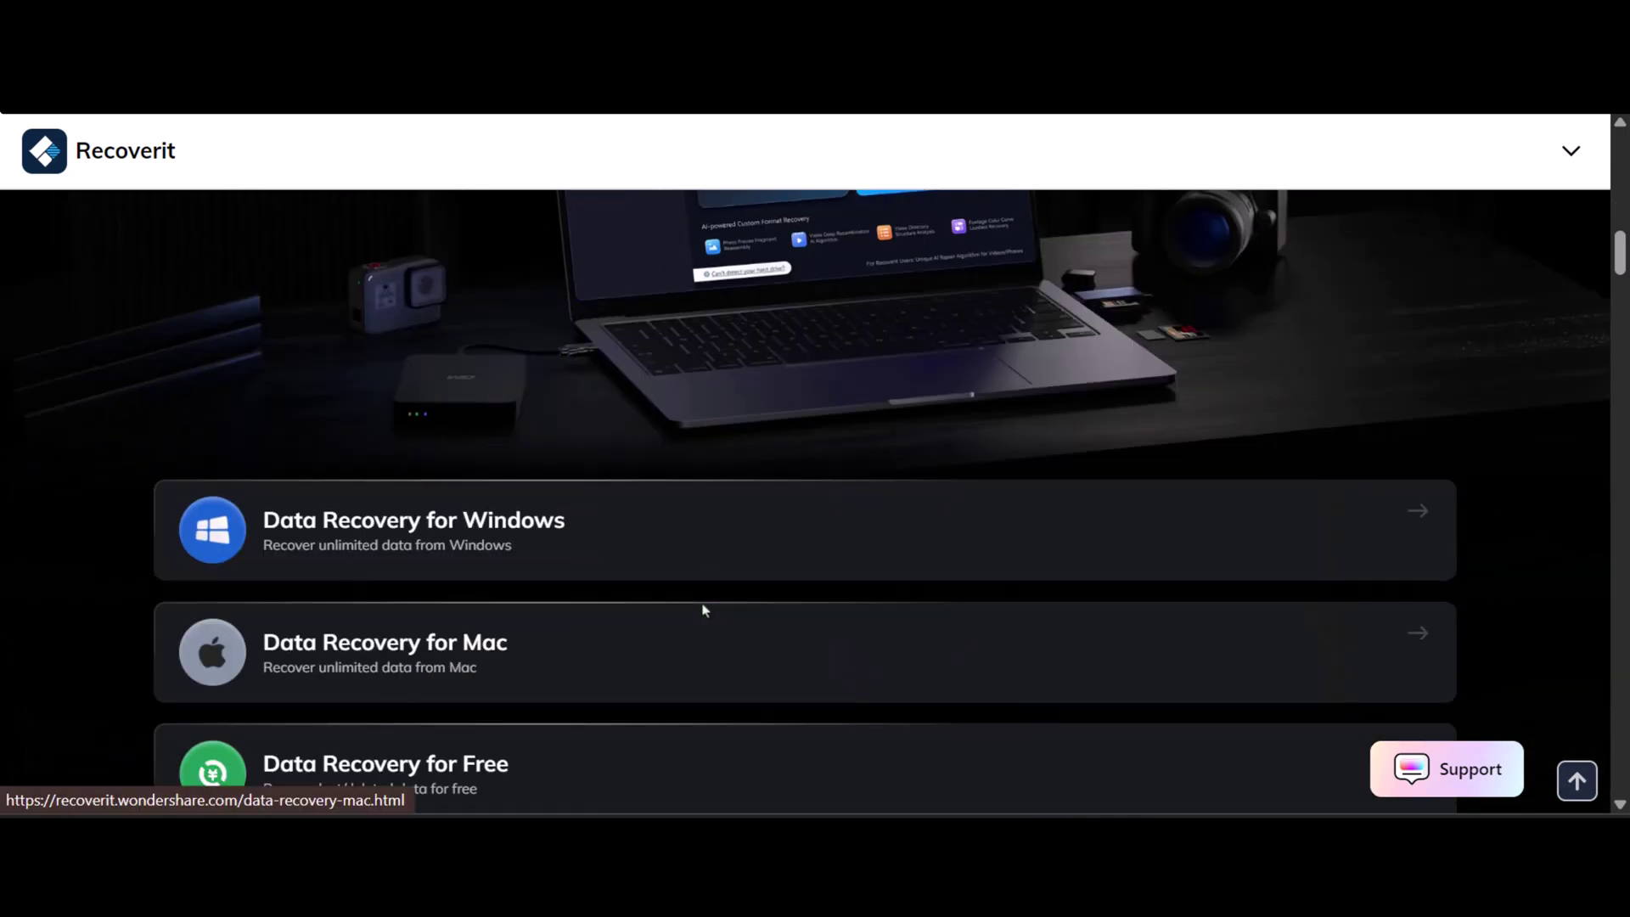
{"action": "scroll", "coordinate": [473, 572], "scroll_direction": "down", "scroll_amount": 5}
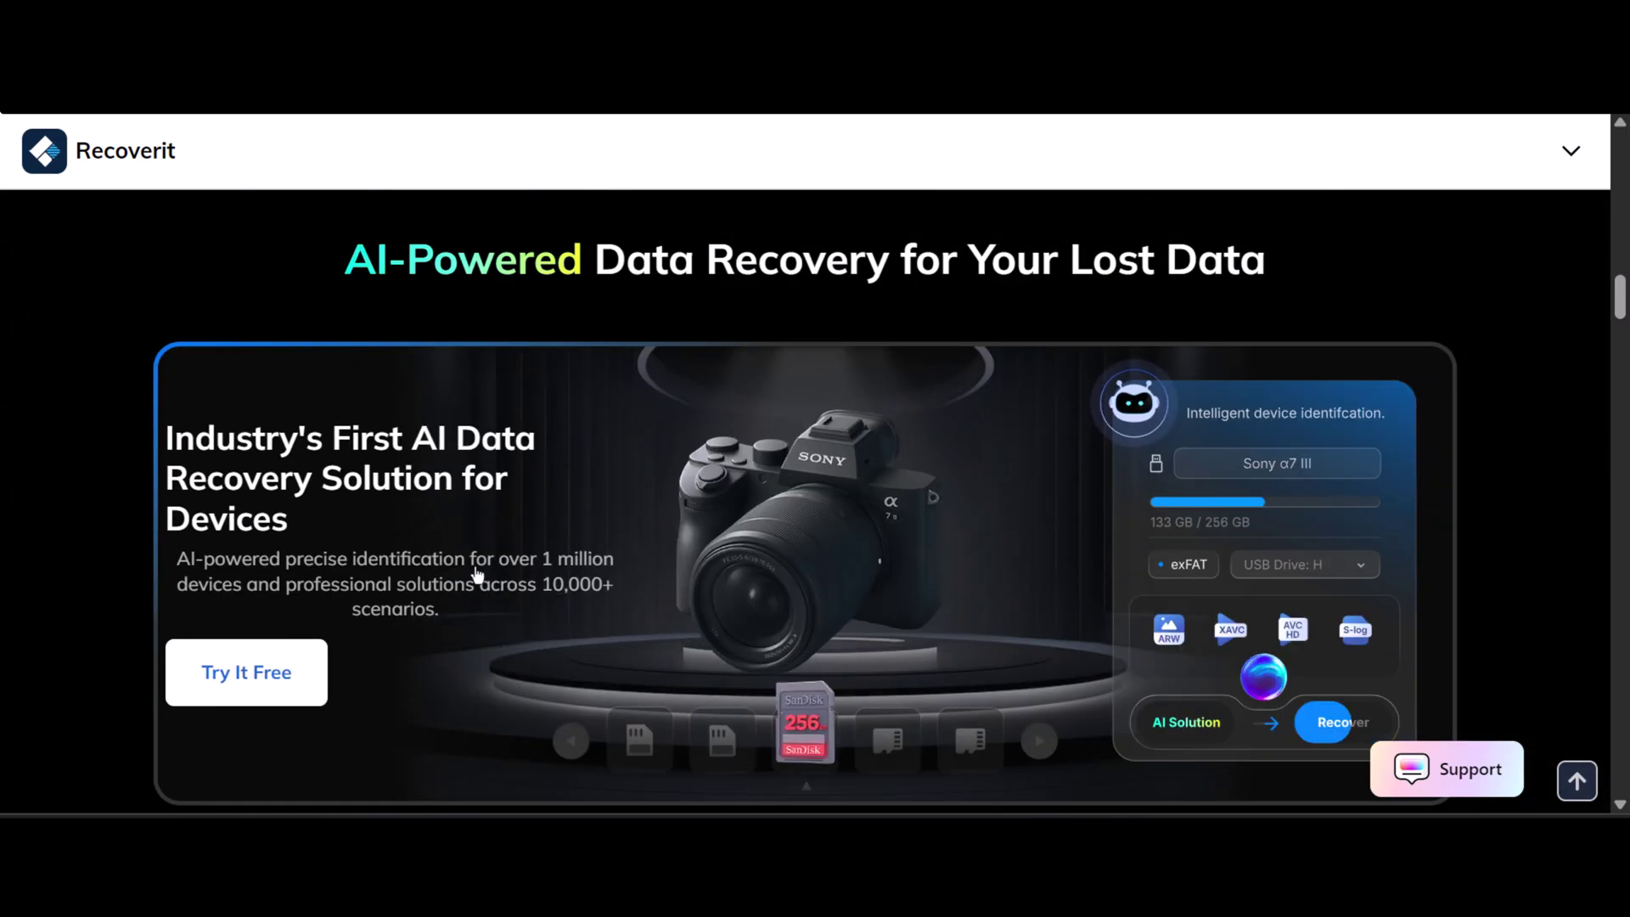